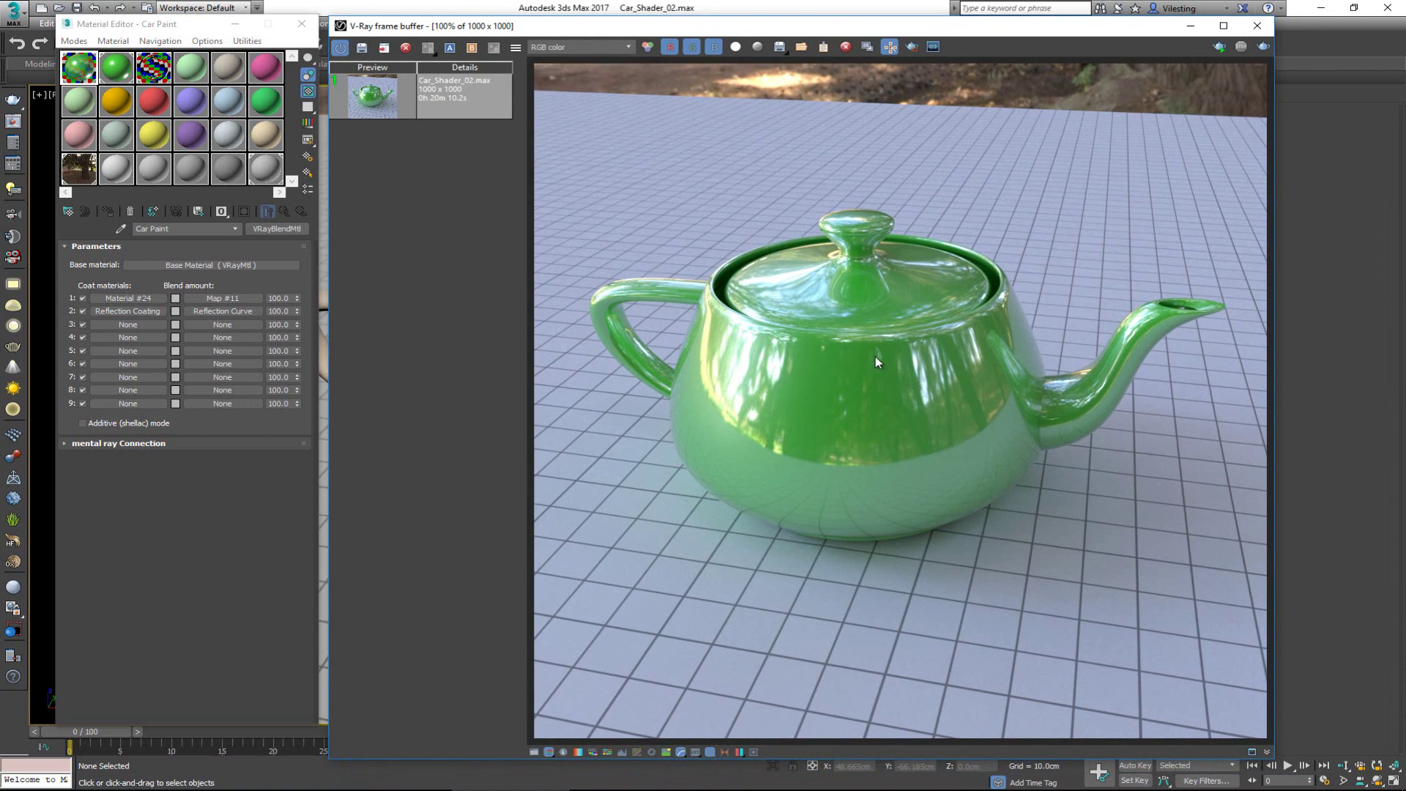
# Step: Examine the teapot render up close and compare it with the metallic flakes in the D02 reference photo in Windows Photo Viewer
pyautogui.scroll(1, 850, 379)
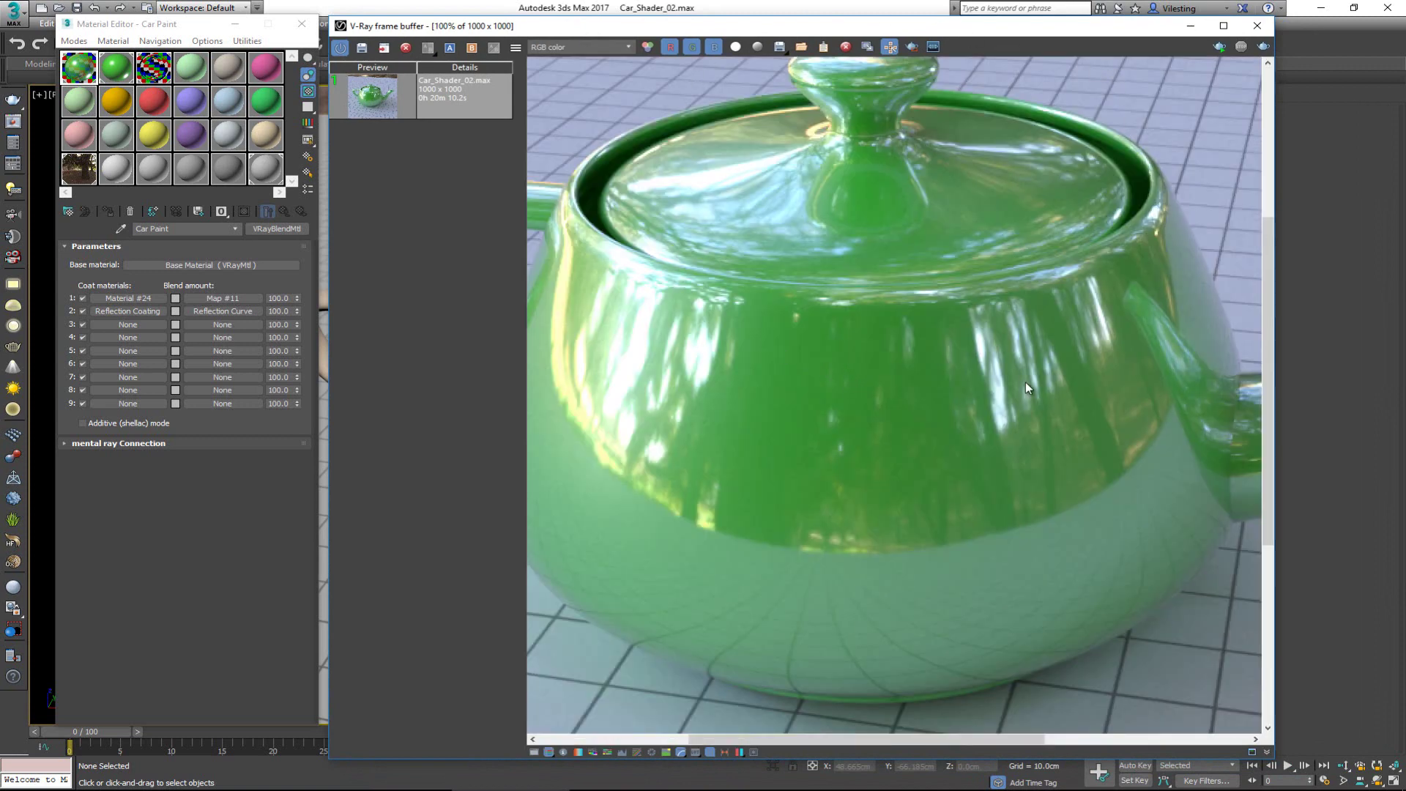
pyautogui.scroll(-1, 1025, 381)
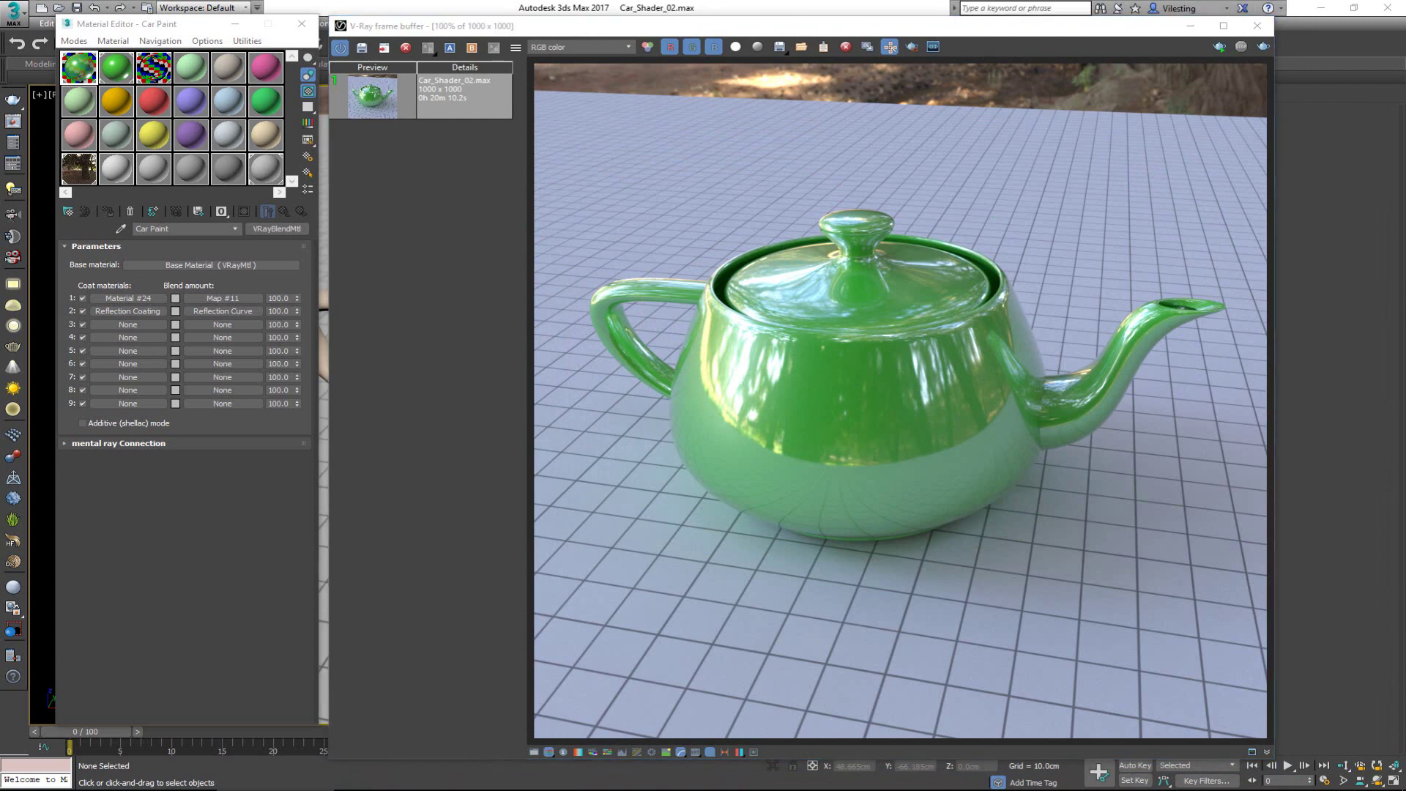
pyautogui.hotkey('alt', 'Tab')
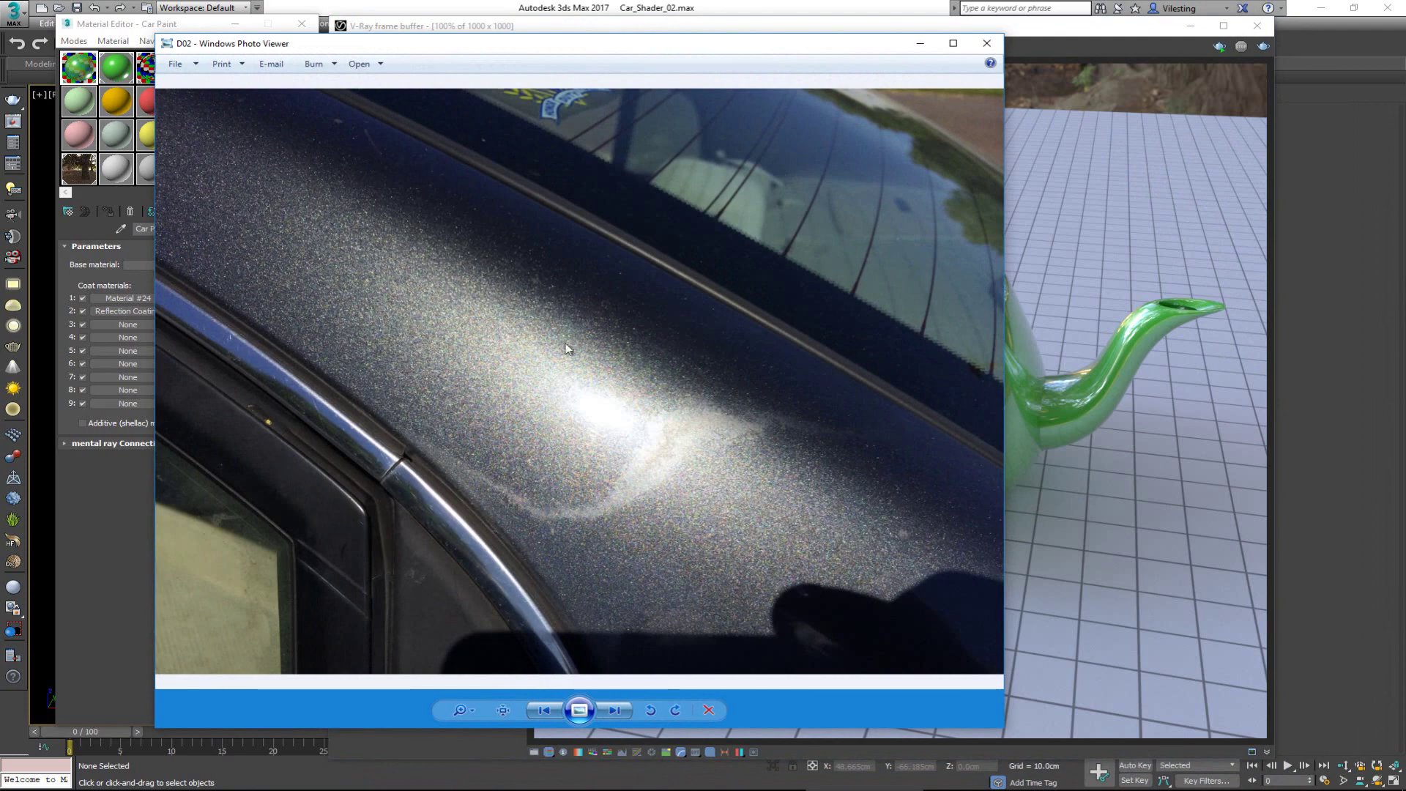
pyautogui.scroll(3, 381, 328)
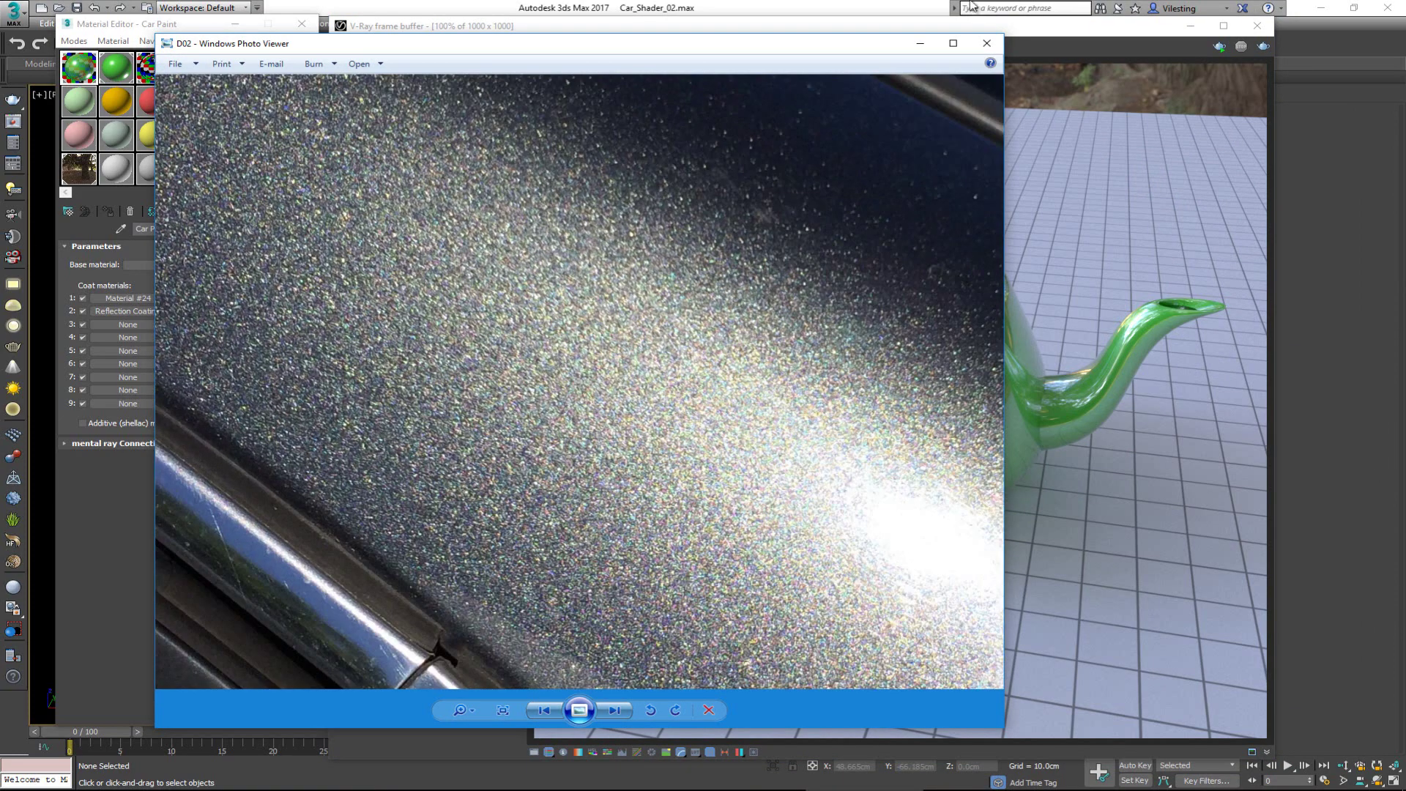
pyautogui.click(986, 43)
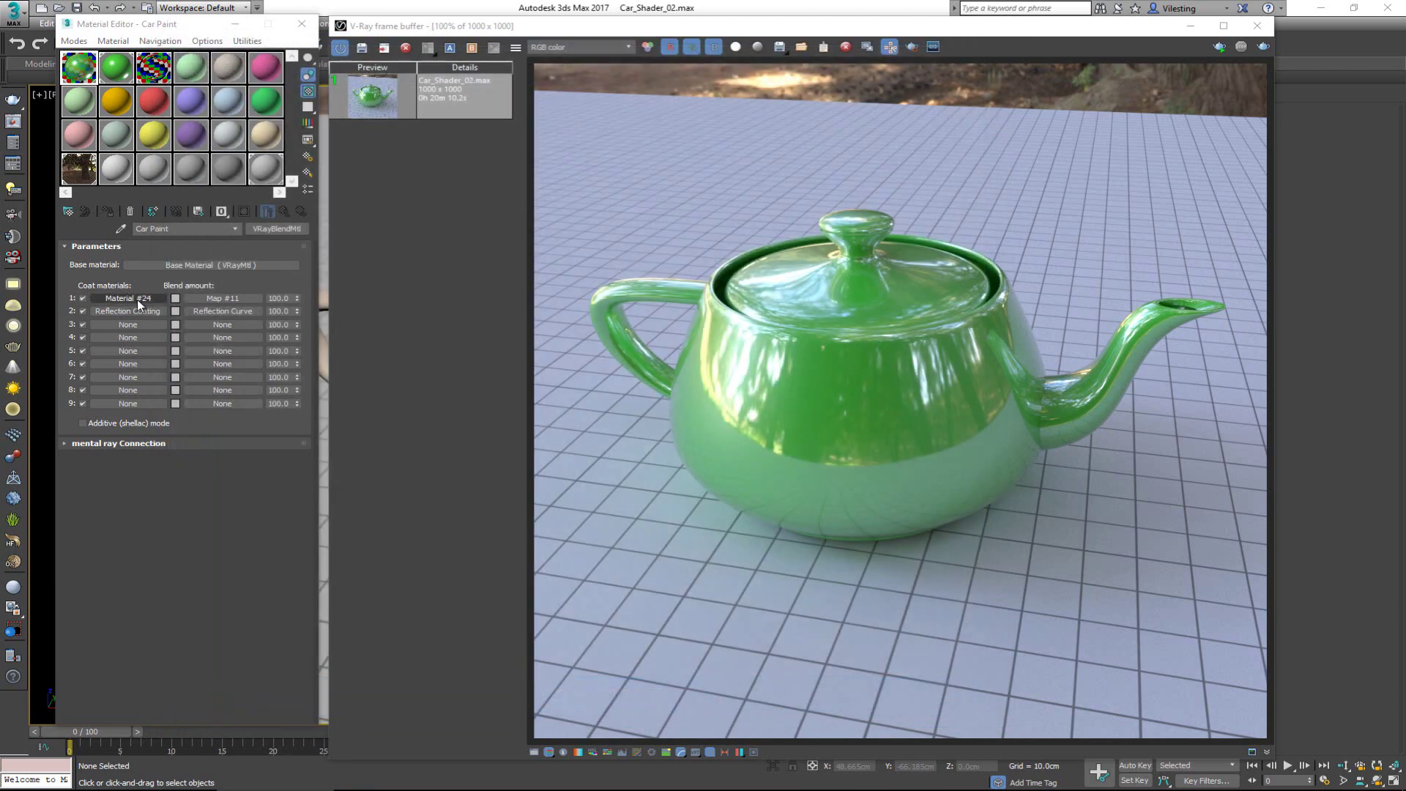
# Step: Set the flake scale to 0.001 in Car Paint's first coat material, Material #24
pyautogui.click(138, 300)
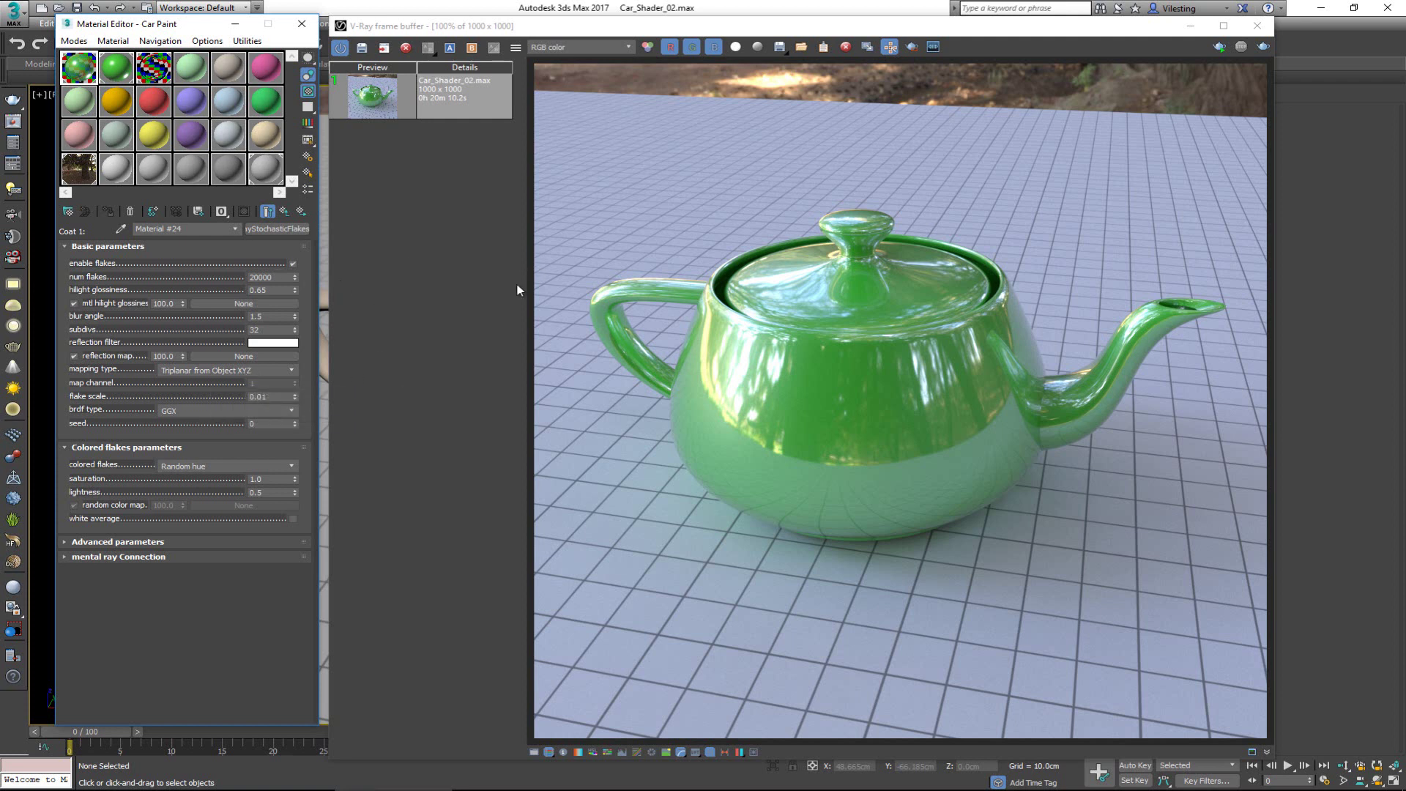
pyautogui.click(264, 396)
pyautogui.scroll(4, 856, 375)
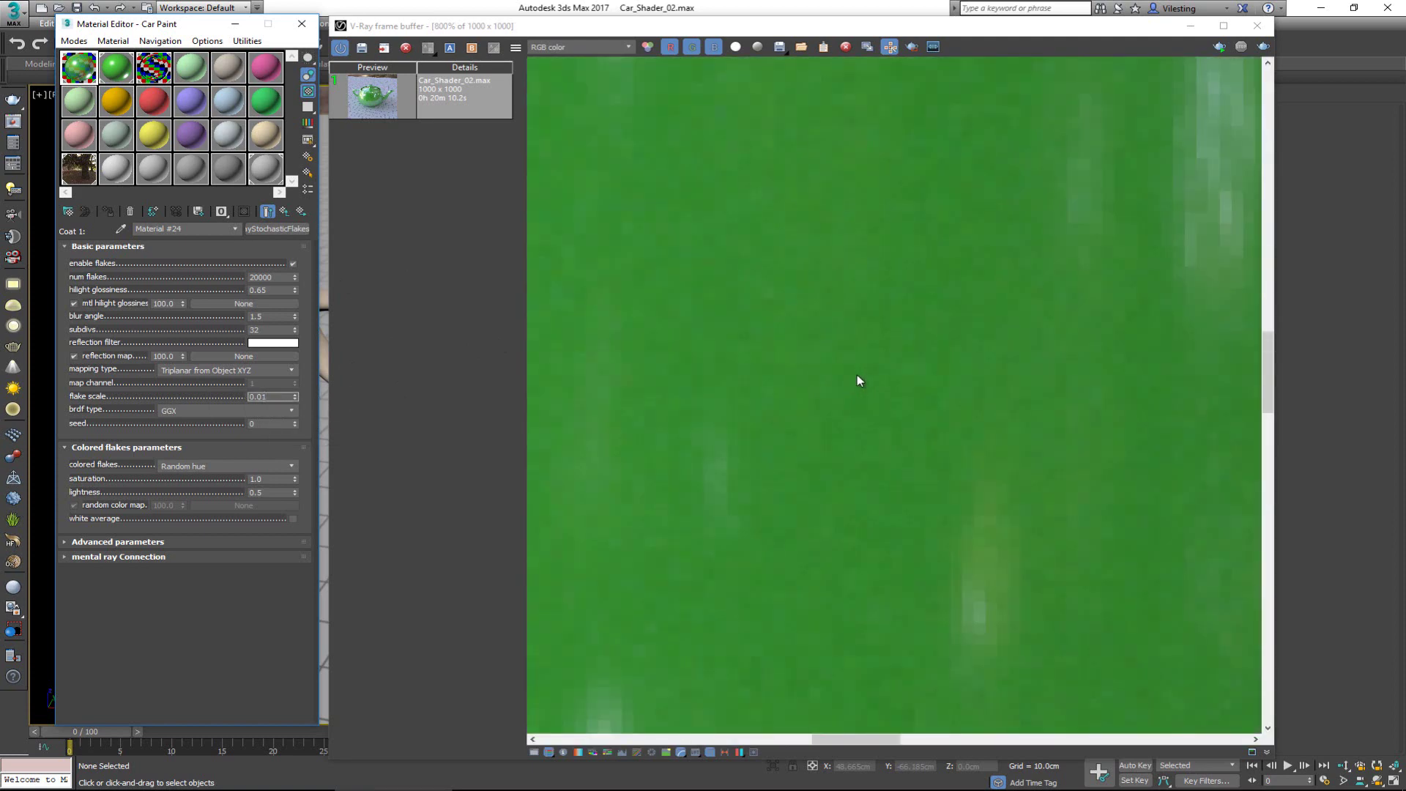
pyautogui.scroll(-2, 857, 375)
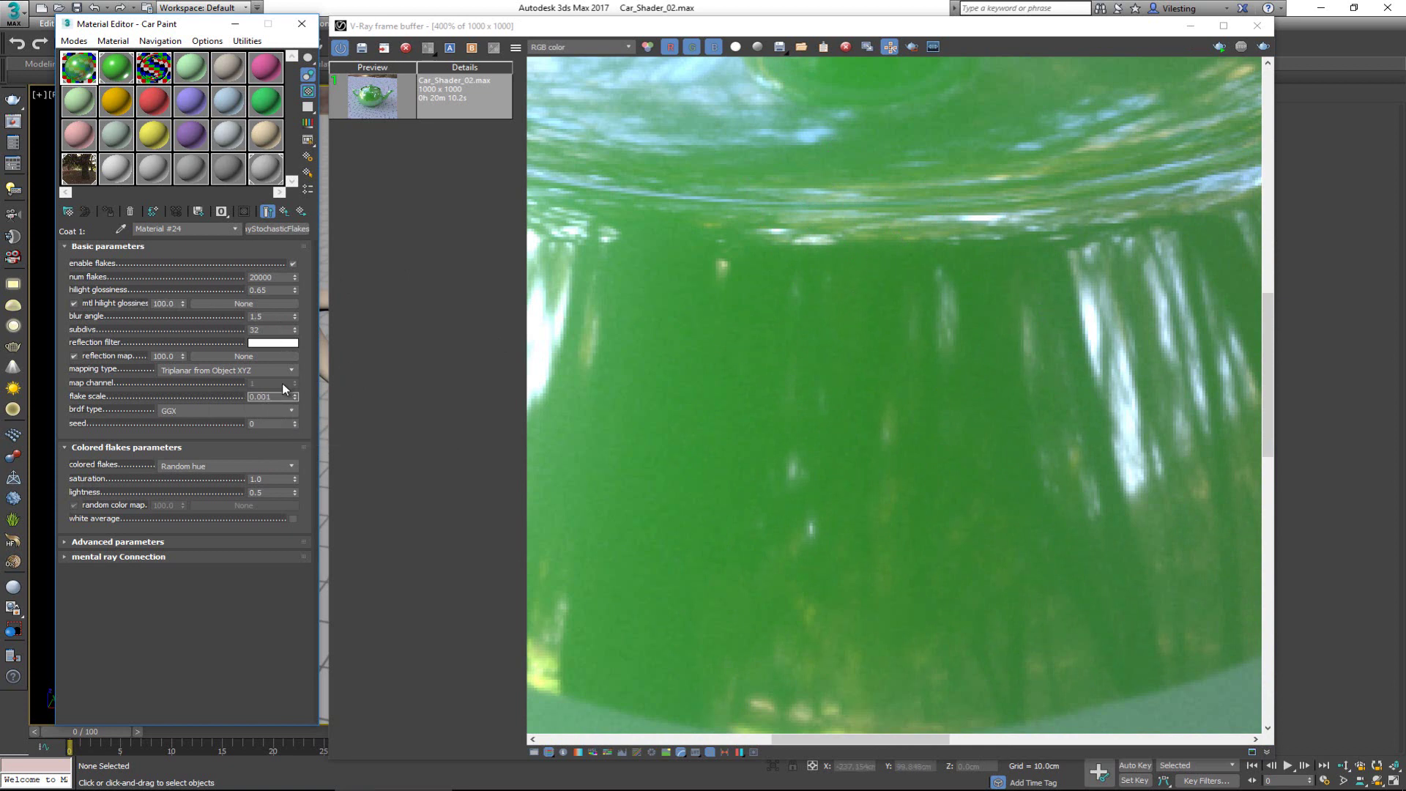
# Step: Define a render region over the front of the teapot's body and re-render that area
pyautogui.click(911, 46)
pyautogui.scroll(-2, 693, 178)
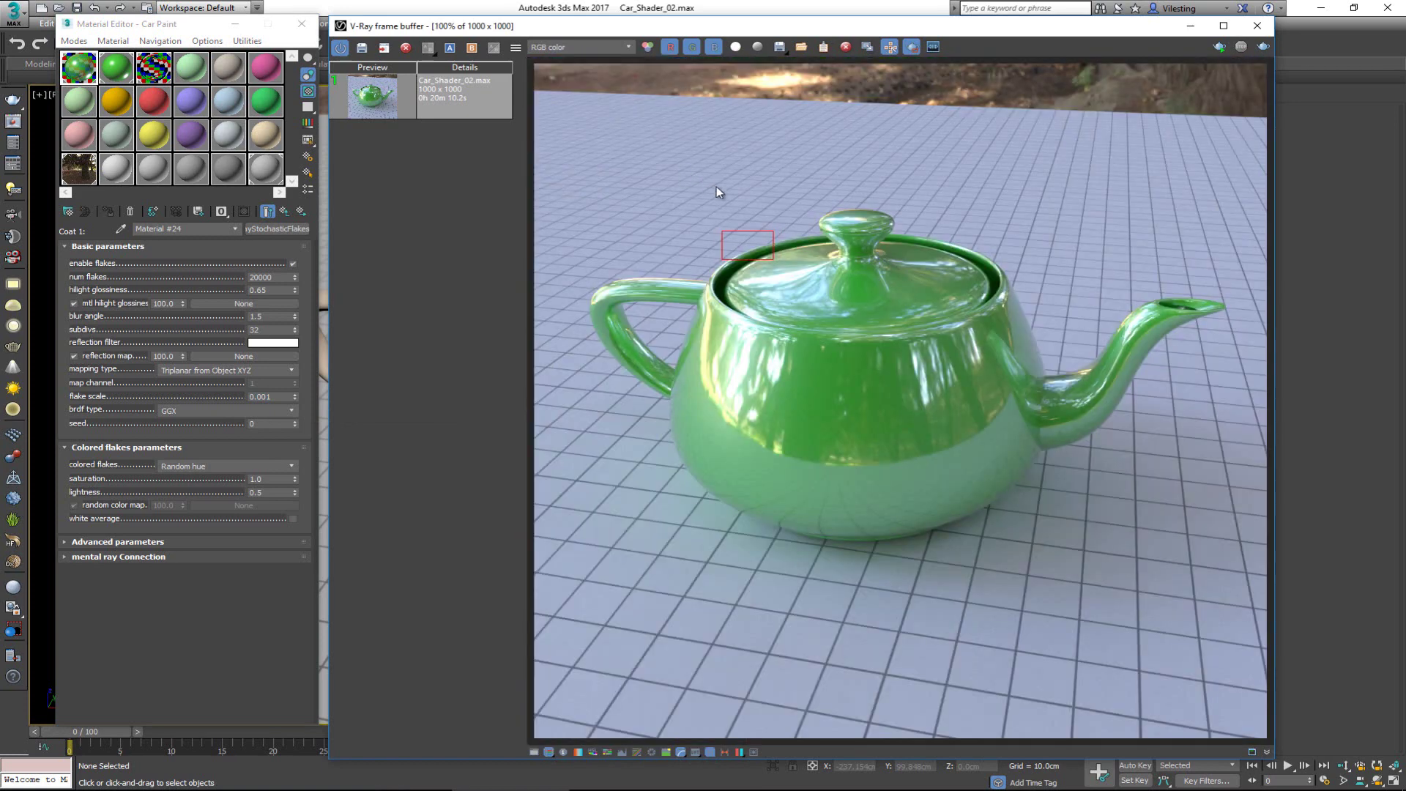
pyautogui.moveTo(843, 331); pyautogui.dragTo(916, 467)
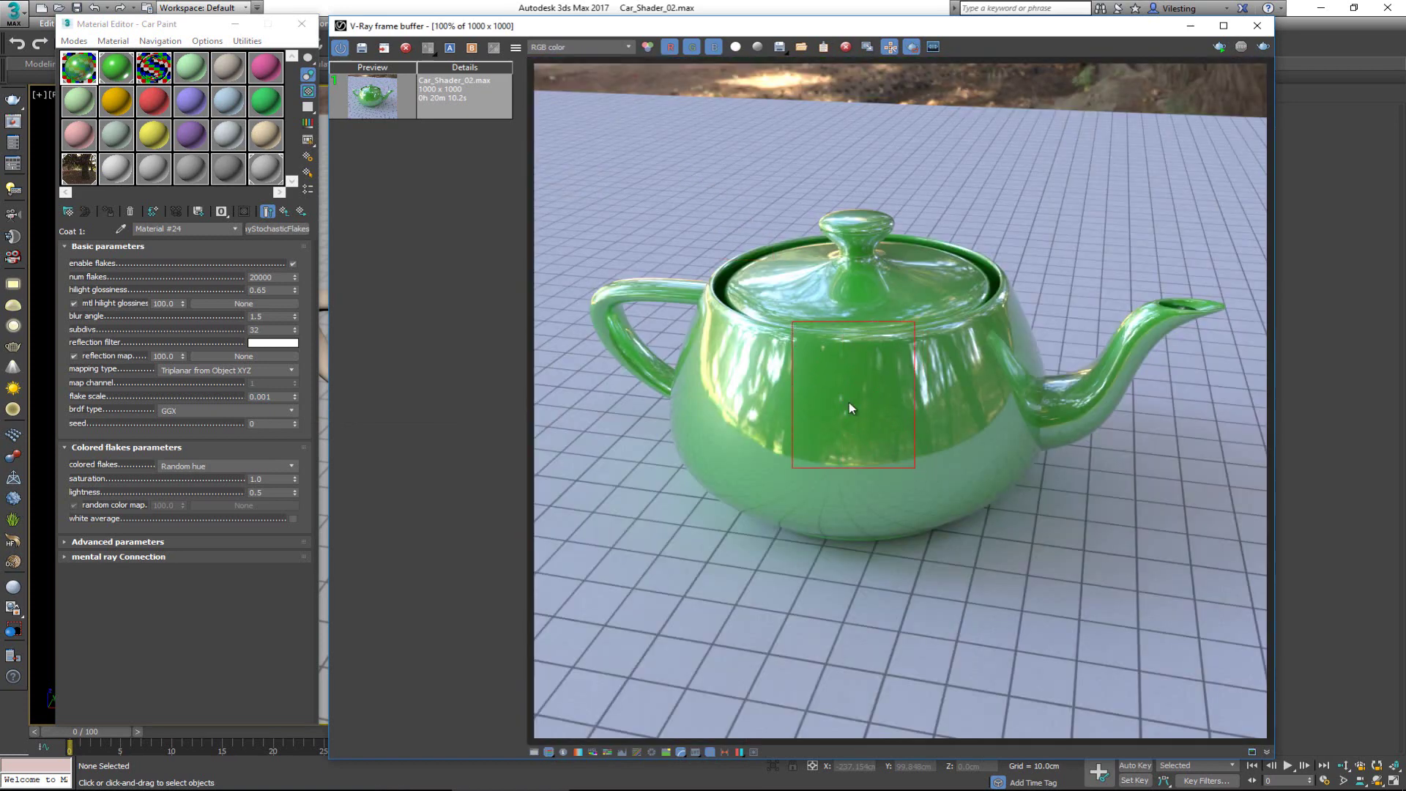
pyautogui.scroll(1, 849, 402)
pyautogui.click(1266, 48)
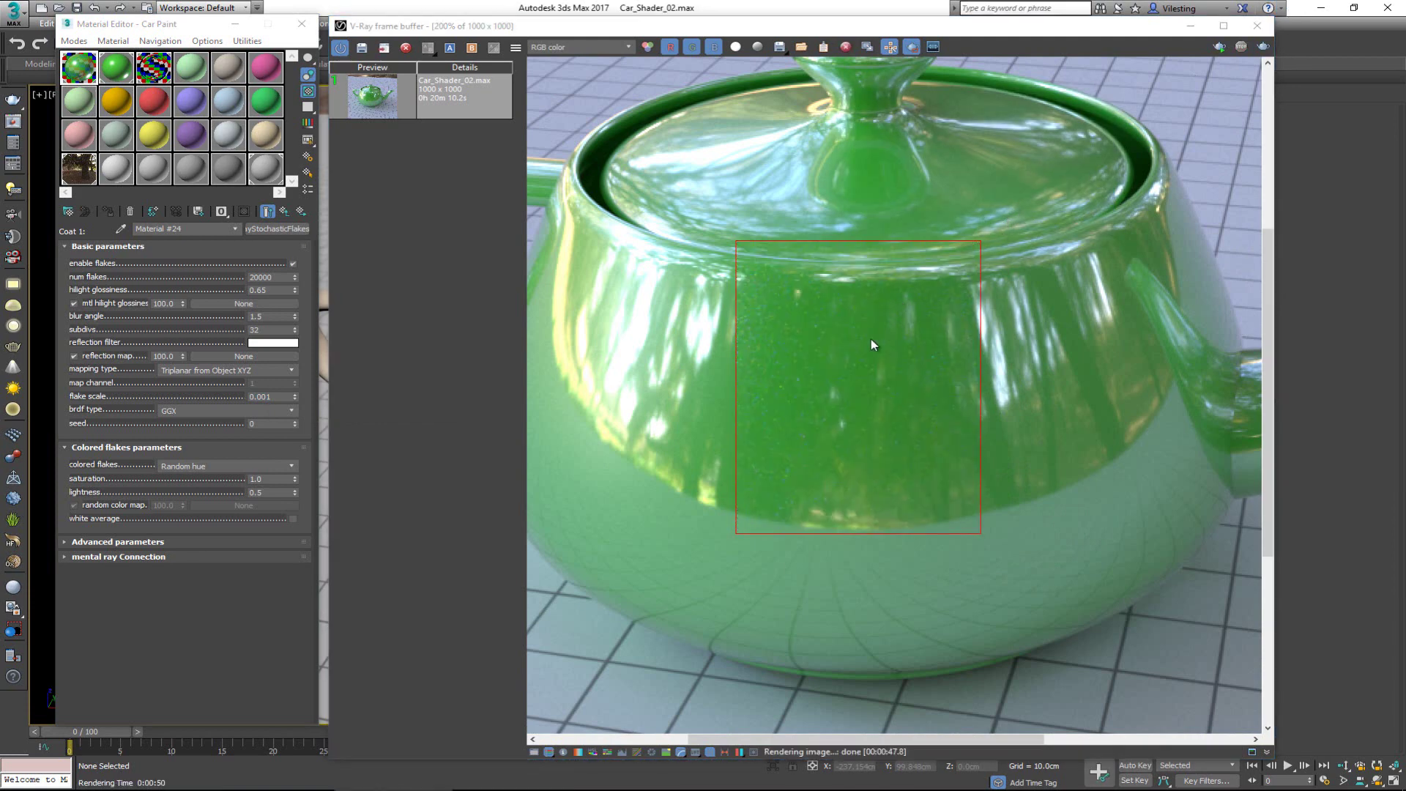
# Step: Inspect the flakes inside the re-rendered region up close and turn off region rendering
pyautogui.scroll(2, 767, 304)
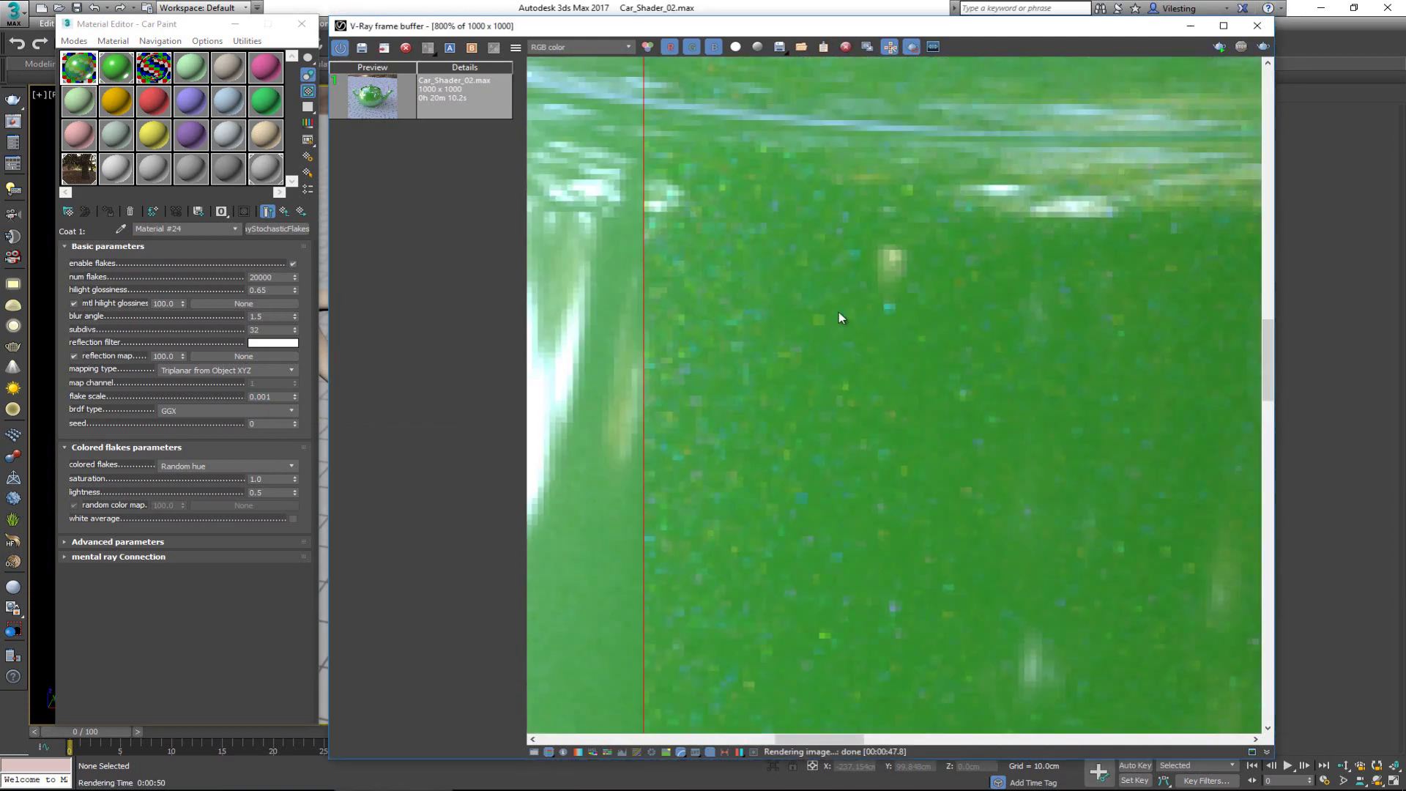
pyautogui.moveTo(910, 430); pyautogui.dragTo(843, 230, button='middle')
pyautogui.scroll(-1, 843, 217)
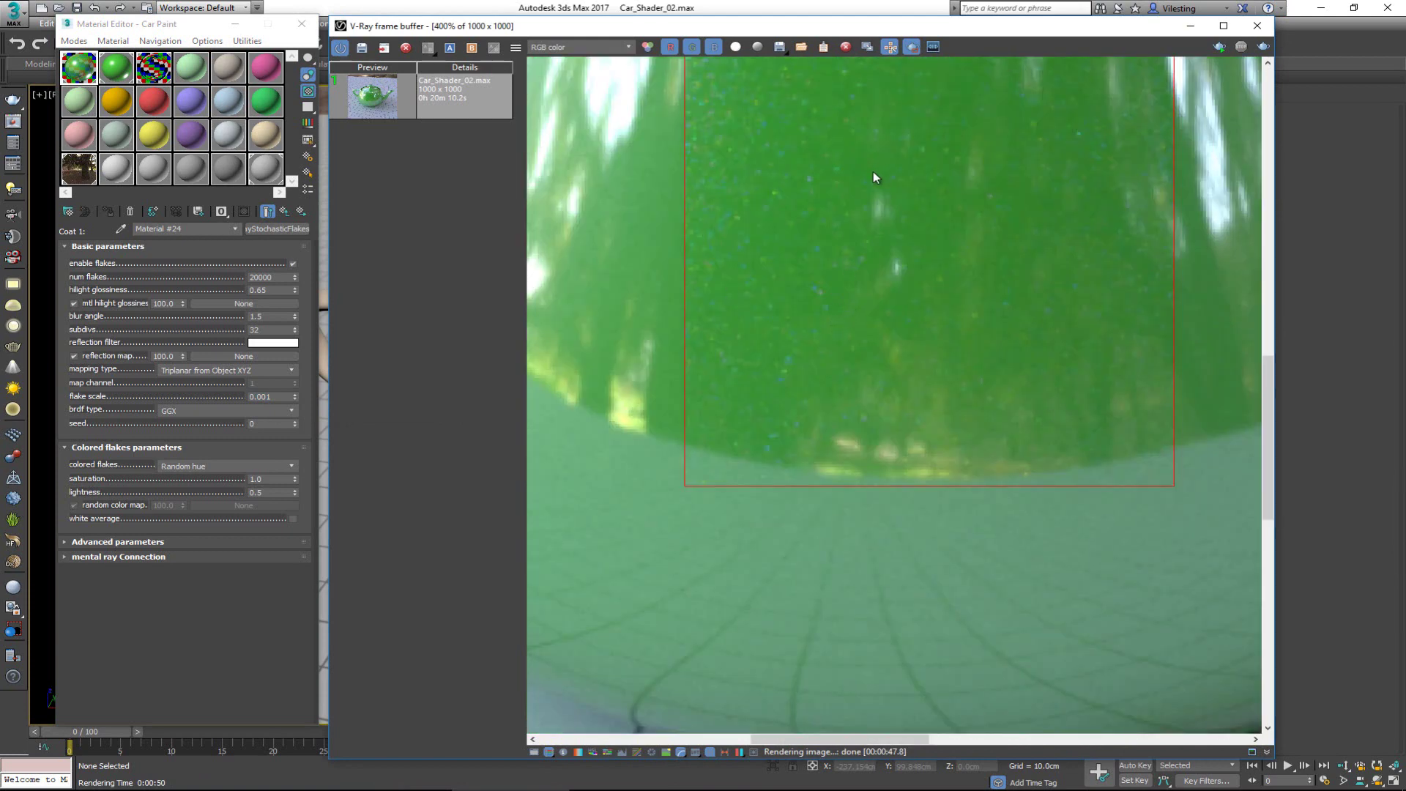
pyautogui.moveTo(873, 177); pyautogui.dragTo(849, 395, button='middle')
pyautogui.scroll(-1, 849, 395)
pyautogui.click(910, 50)
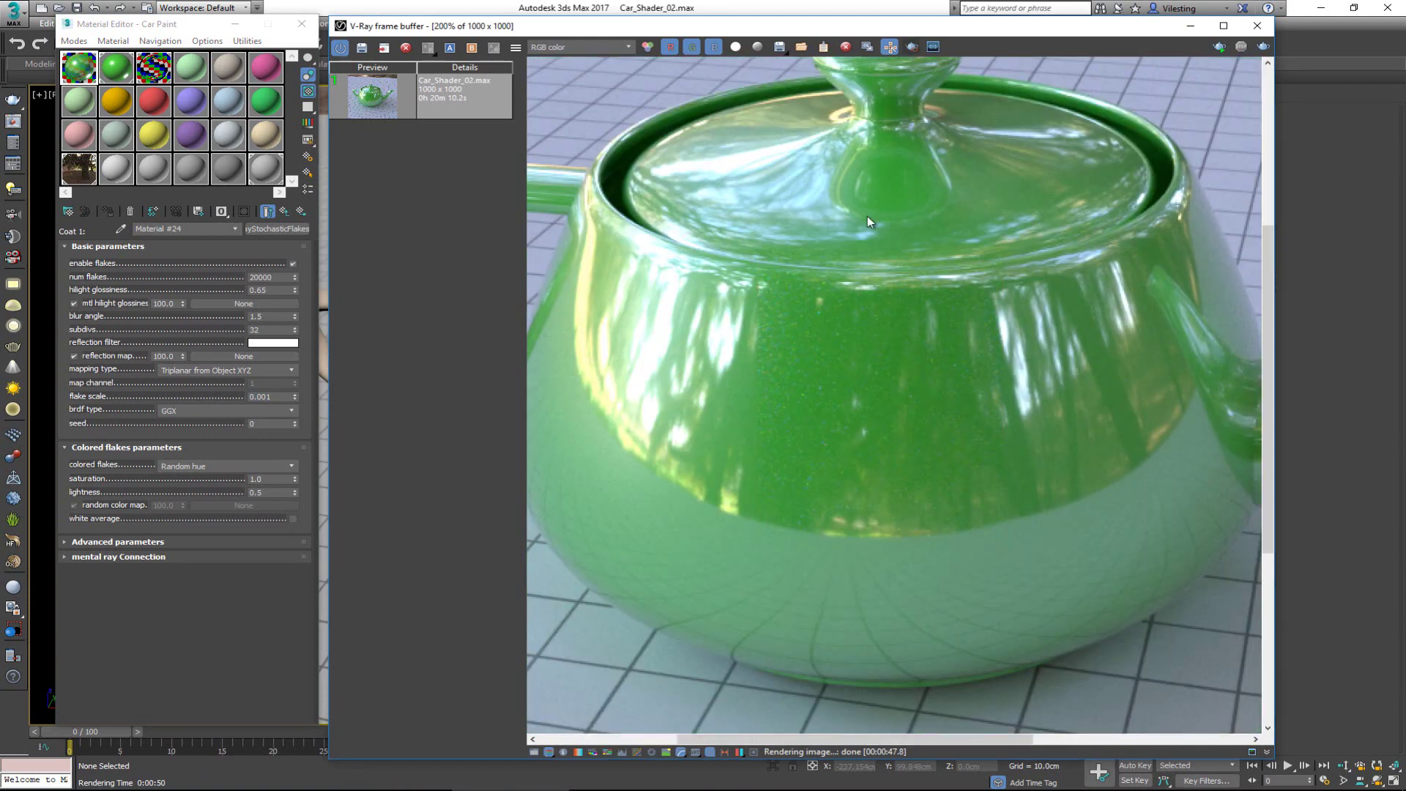
# Step: Examine the flake size and density on the teapot's front both magnified and at full view, comparing with the flake scale setting
pyautogui.scroll(2, 791, 355)
pyautogui.moveTo(840, 289); pyautogui.dragTo(760, 256, button='middle')
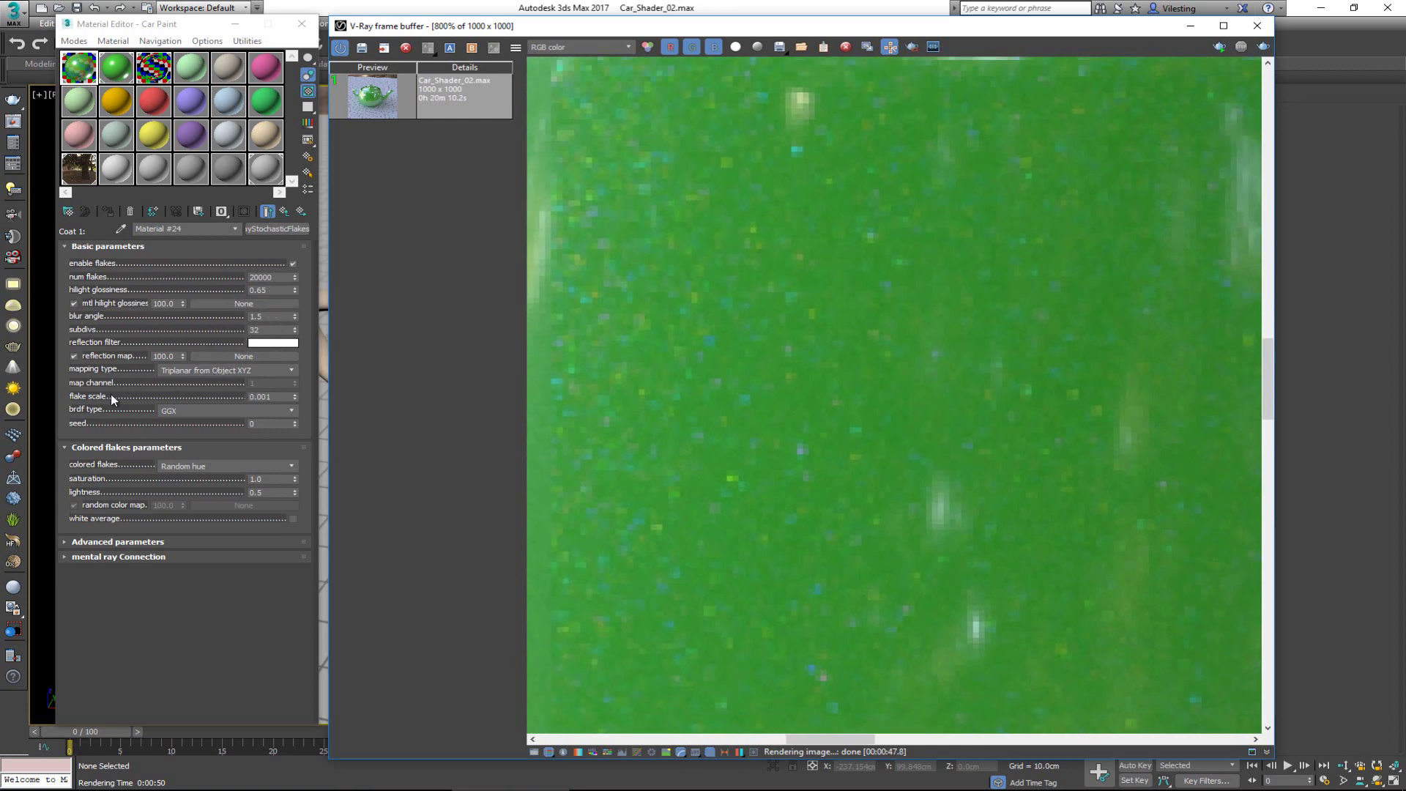
pyautogui.click(278, 396)
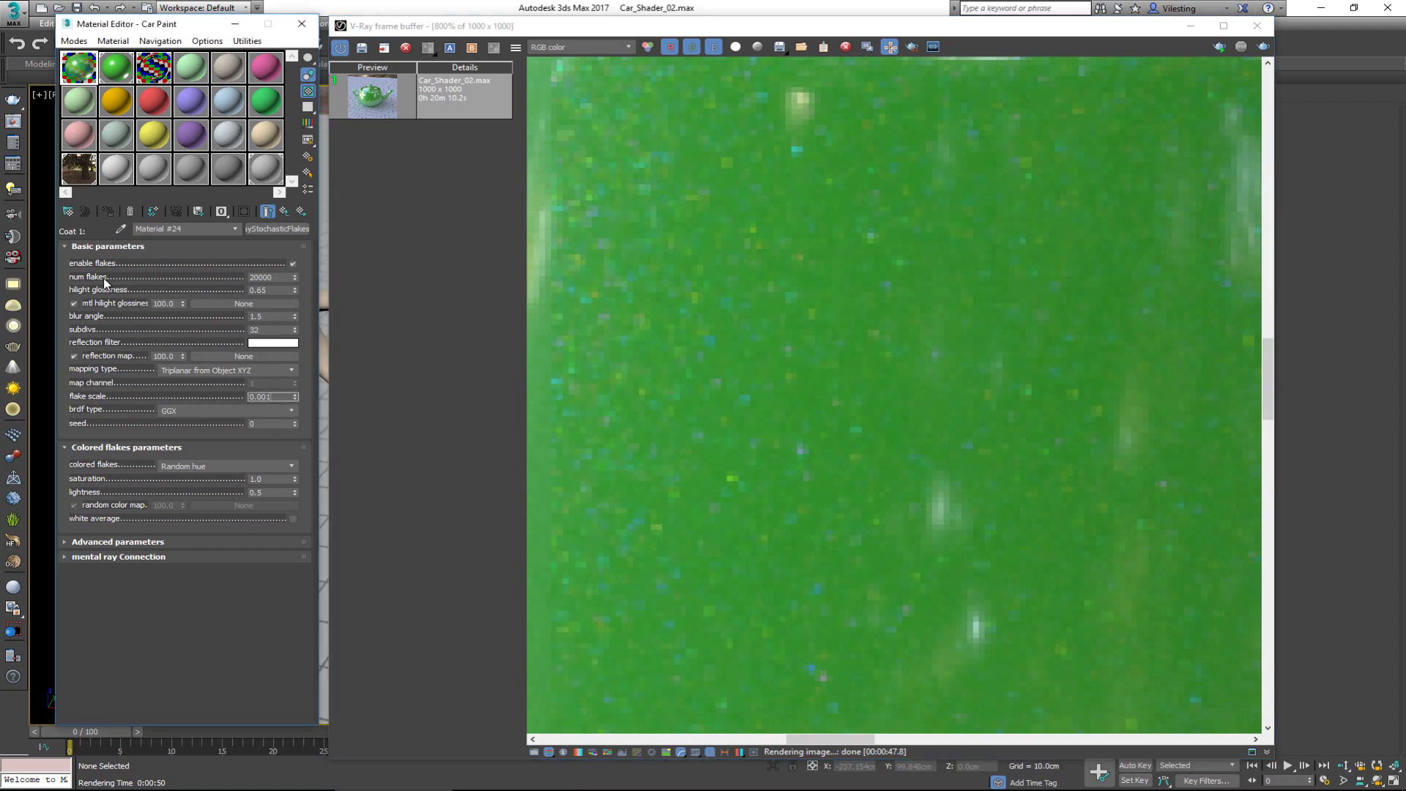
pyautogui.scroll(-3, 701, 384)
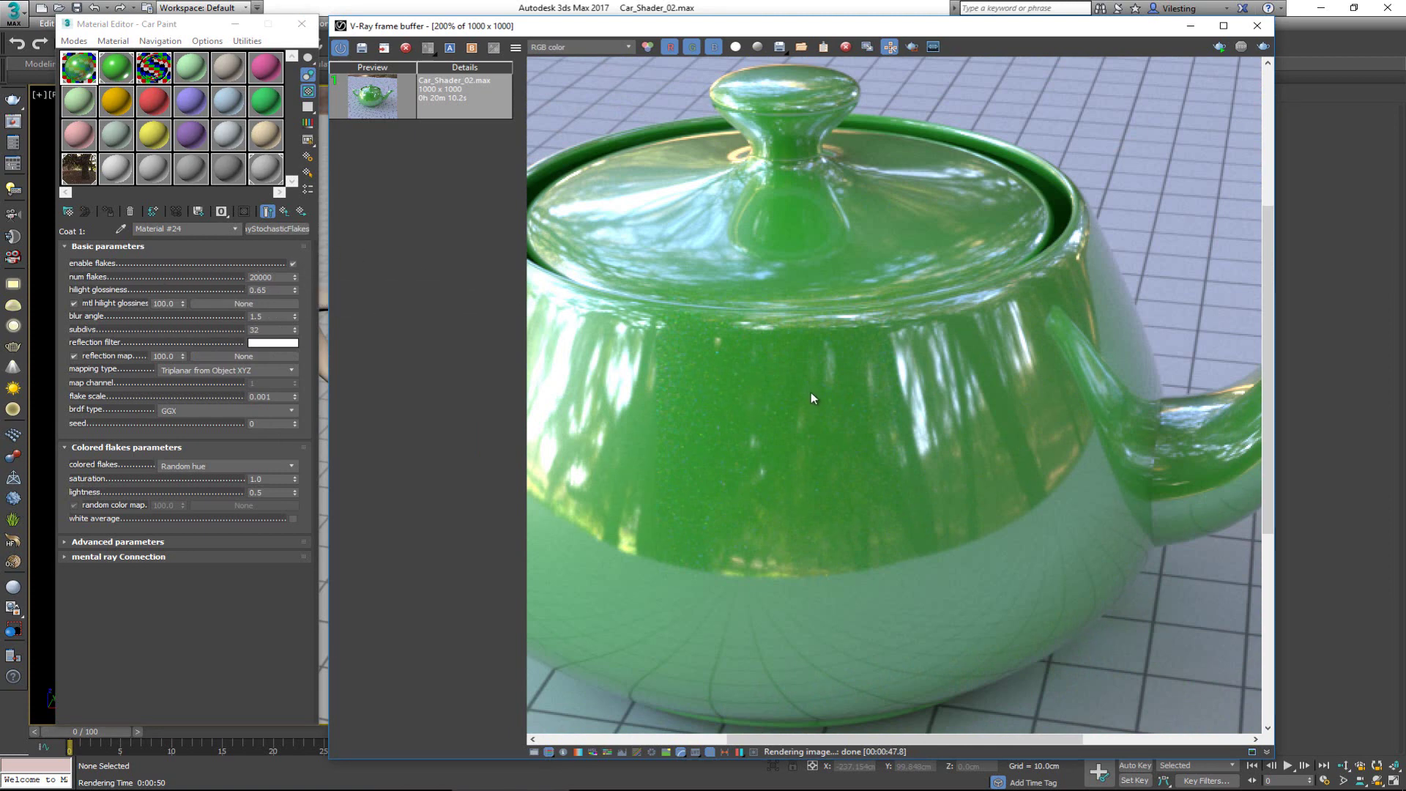
pyautogui.scroll(-3, 810, 392)
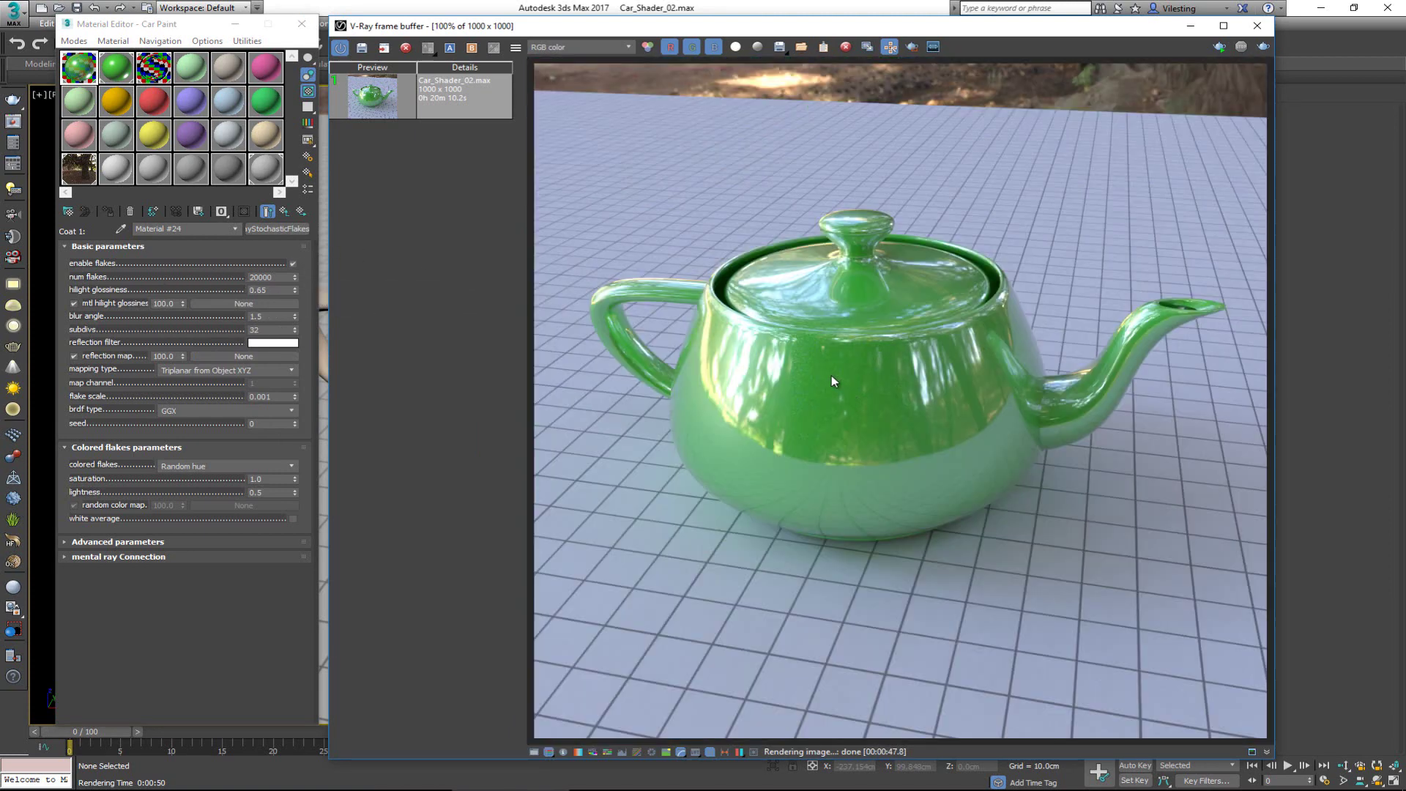
pyautogui.scroll(2, 832, 378)
pyautogui.moveTo(1004, 286); pyautogui.dragTo(916, 245, button='middle')
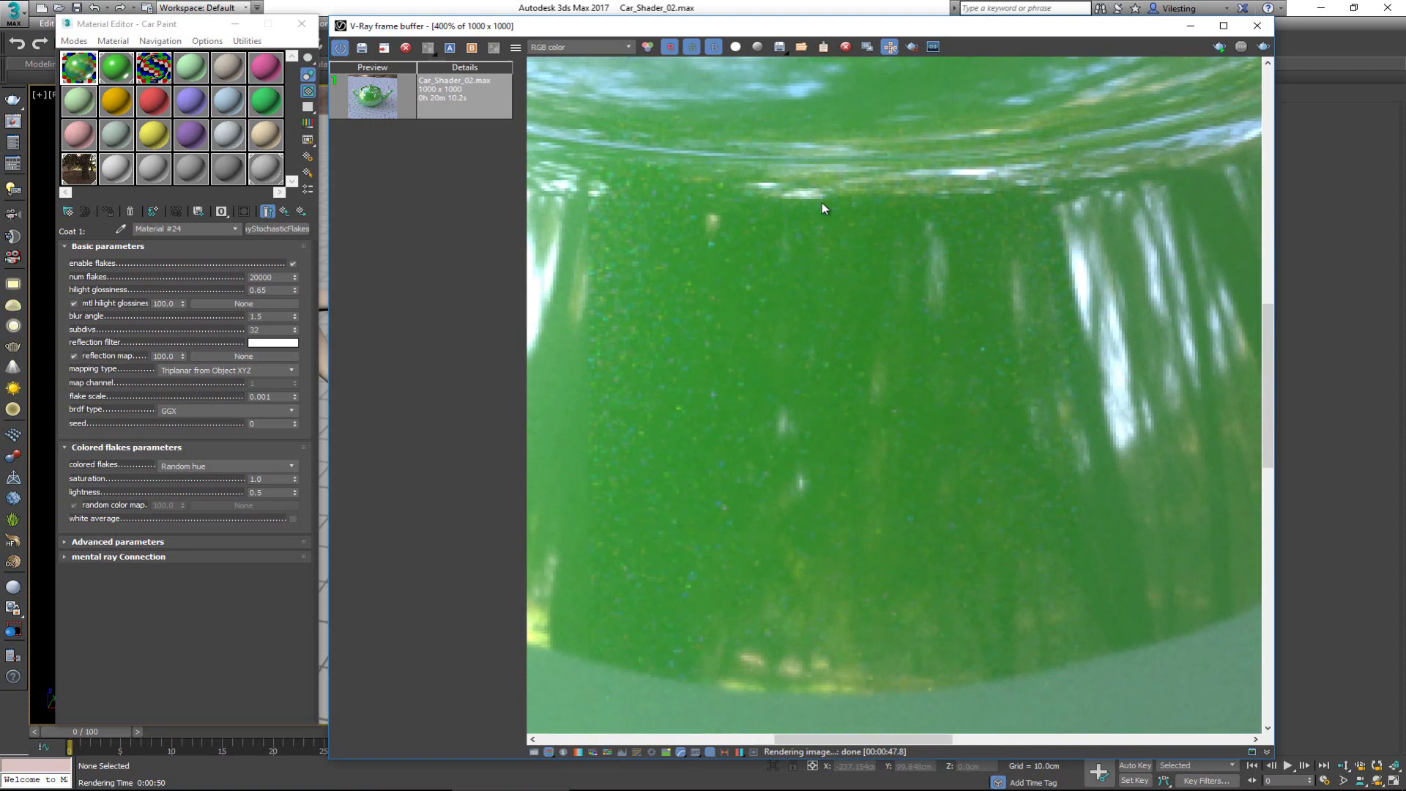
pyautogui.moveTo(798, 263)
pyautogui.mouseDown(button='middle')
pyautogui.moveTo(842, 234)
pyautogui.moveTo(860, 332)
pyautogui.mouseUp(button='middle')
pyautogui.scroll(-1, 839, 266)
pyautogui.scroll(-1, 863, 332)
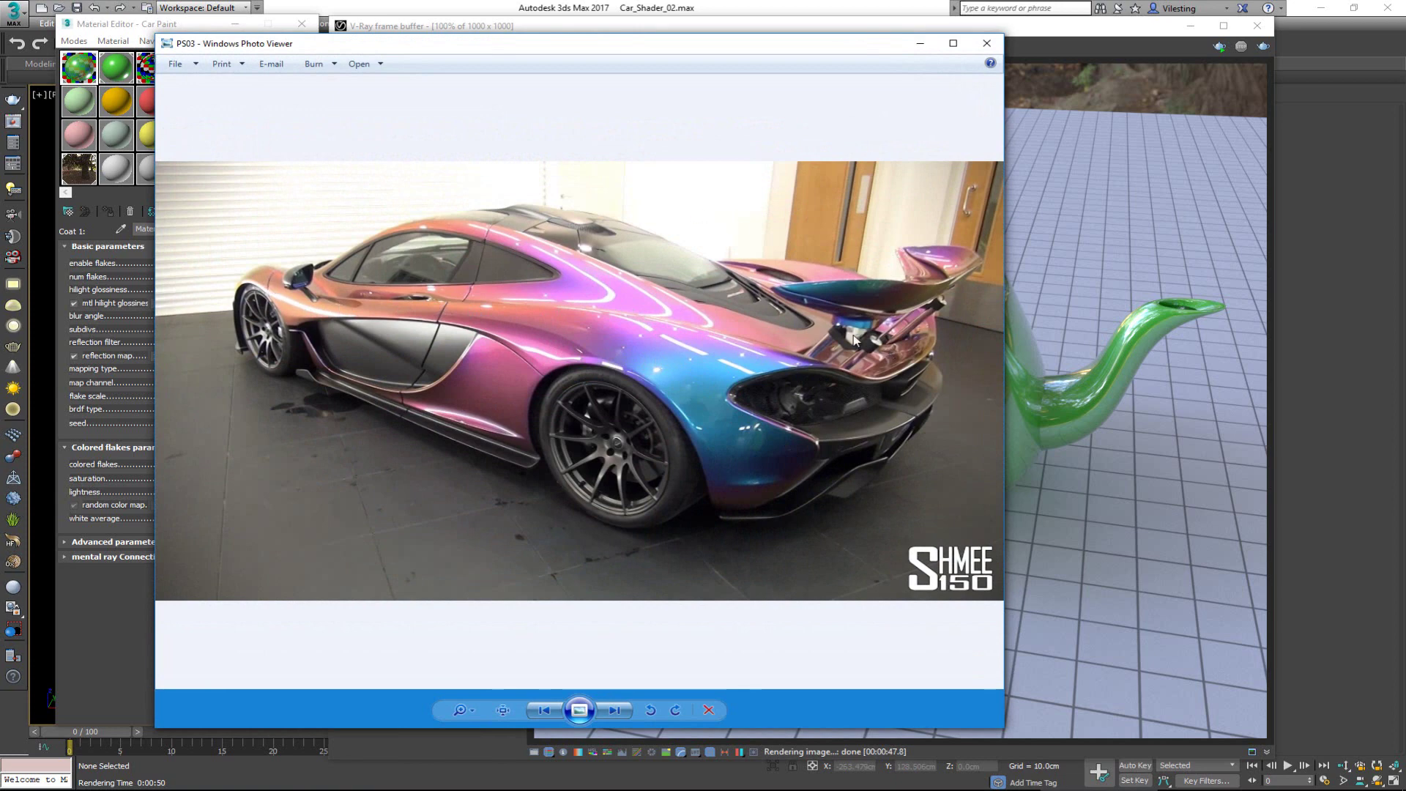
# Step: Close the open car reference photos and return to the Car Paint blend material's main parameters
pyautogui.click(986, 44)
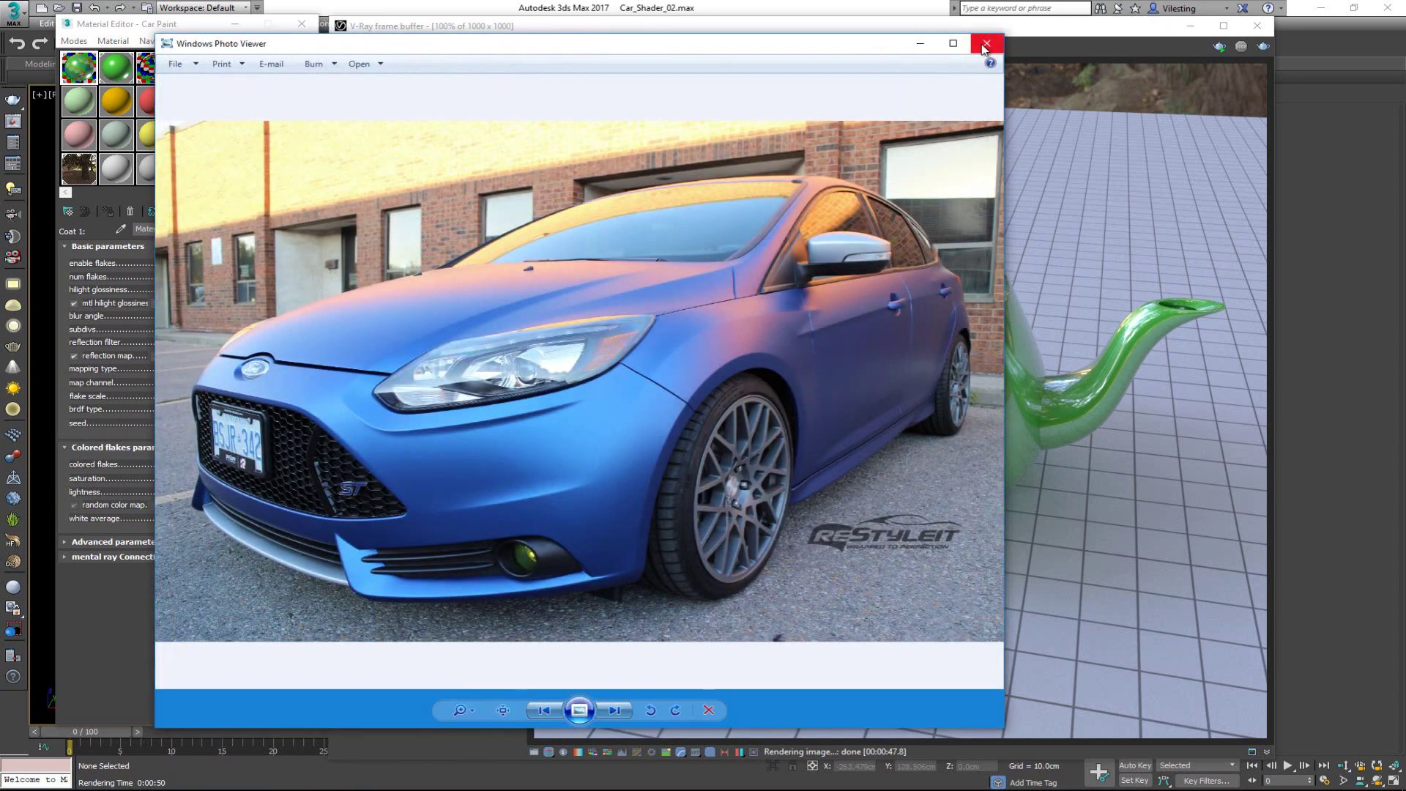
pyautogui.click(985, 44)
pyautogui.click(985, 44)
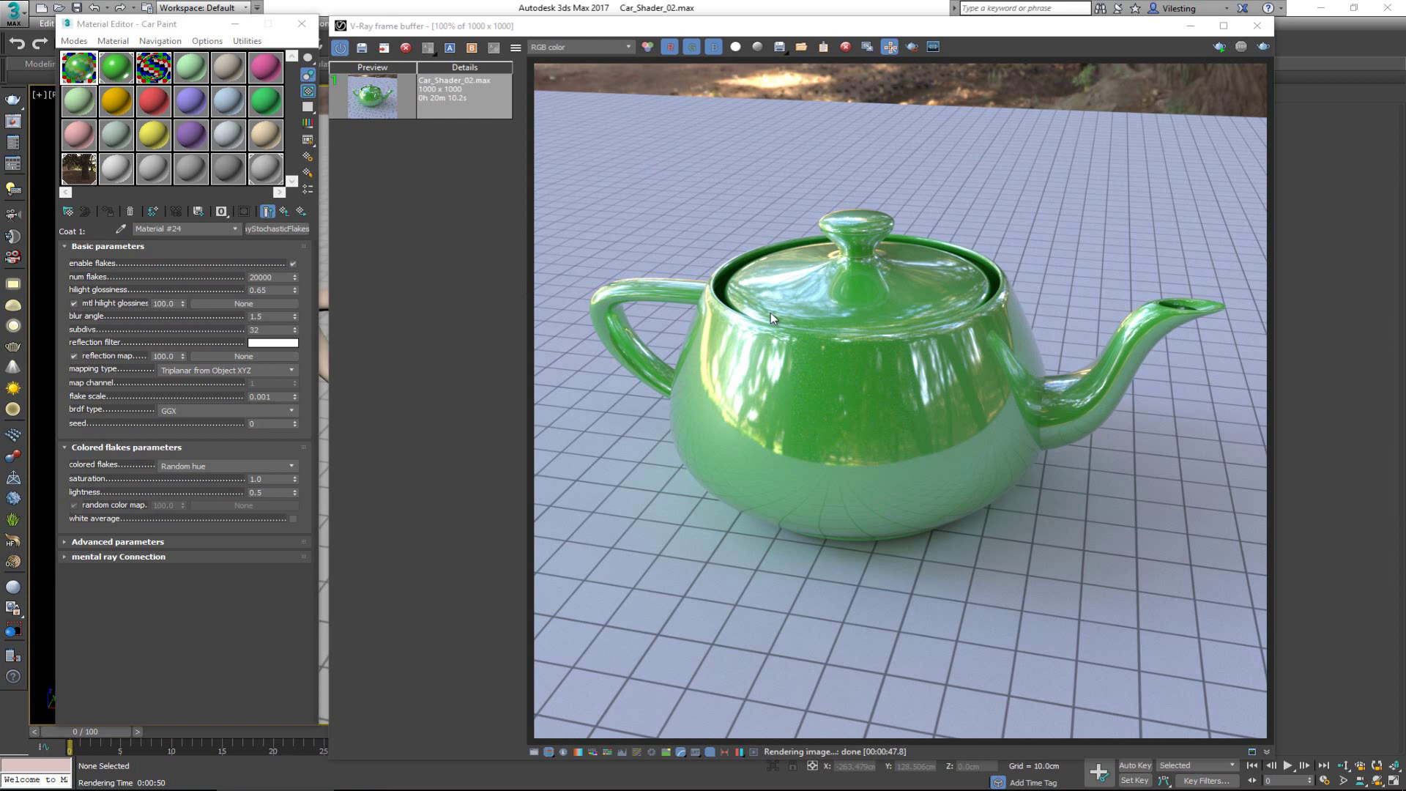
pyautogui.click(285, 217)
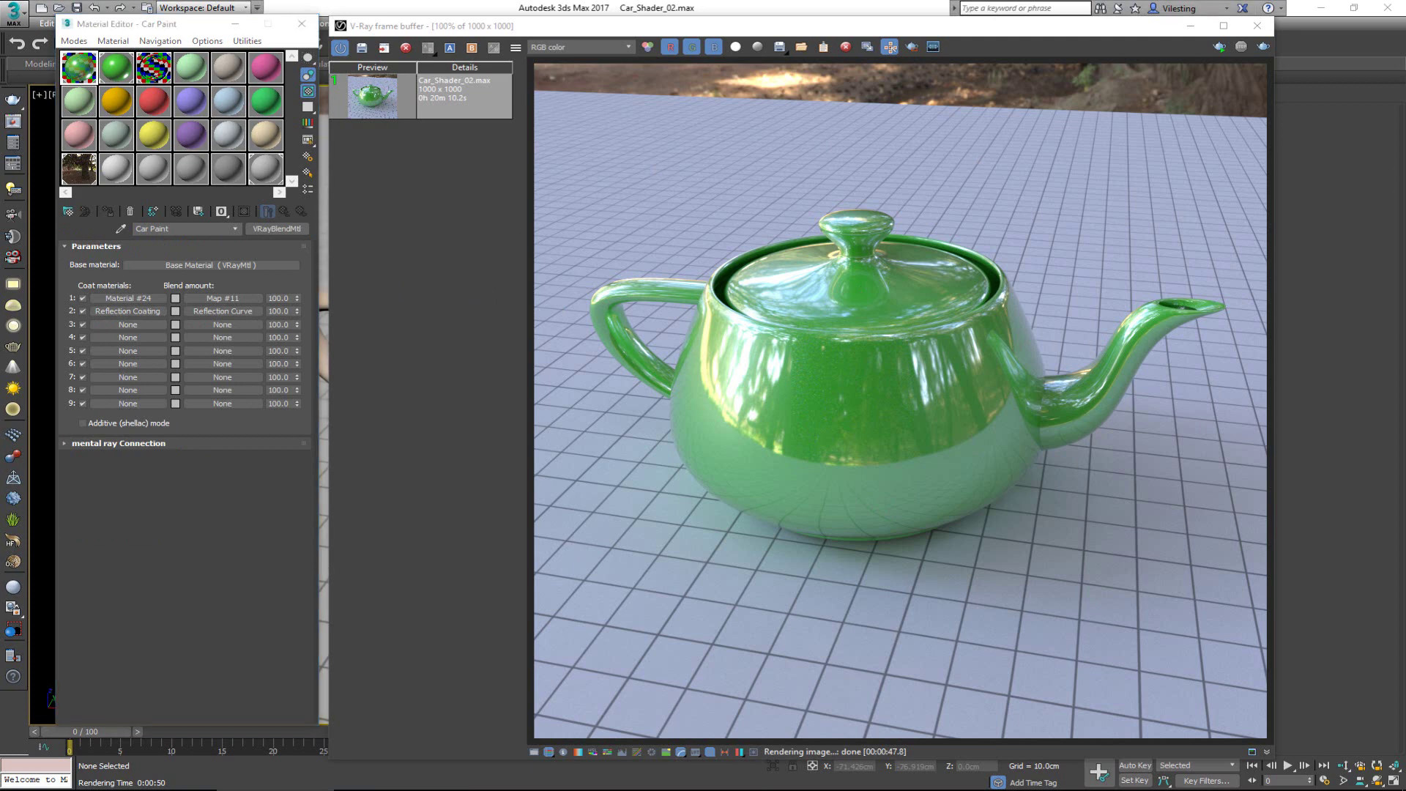
# Step: Examine the colour-shifting paint on the car in the PS01 reference photo in Windows Photo Viewer and close the photo
pyautogui.click(274, 789)
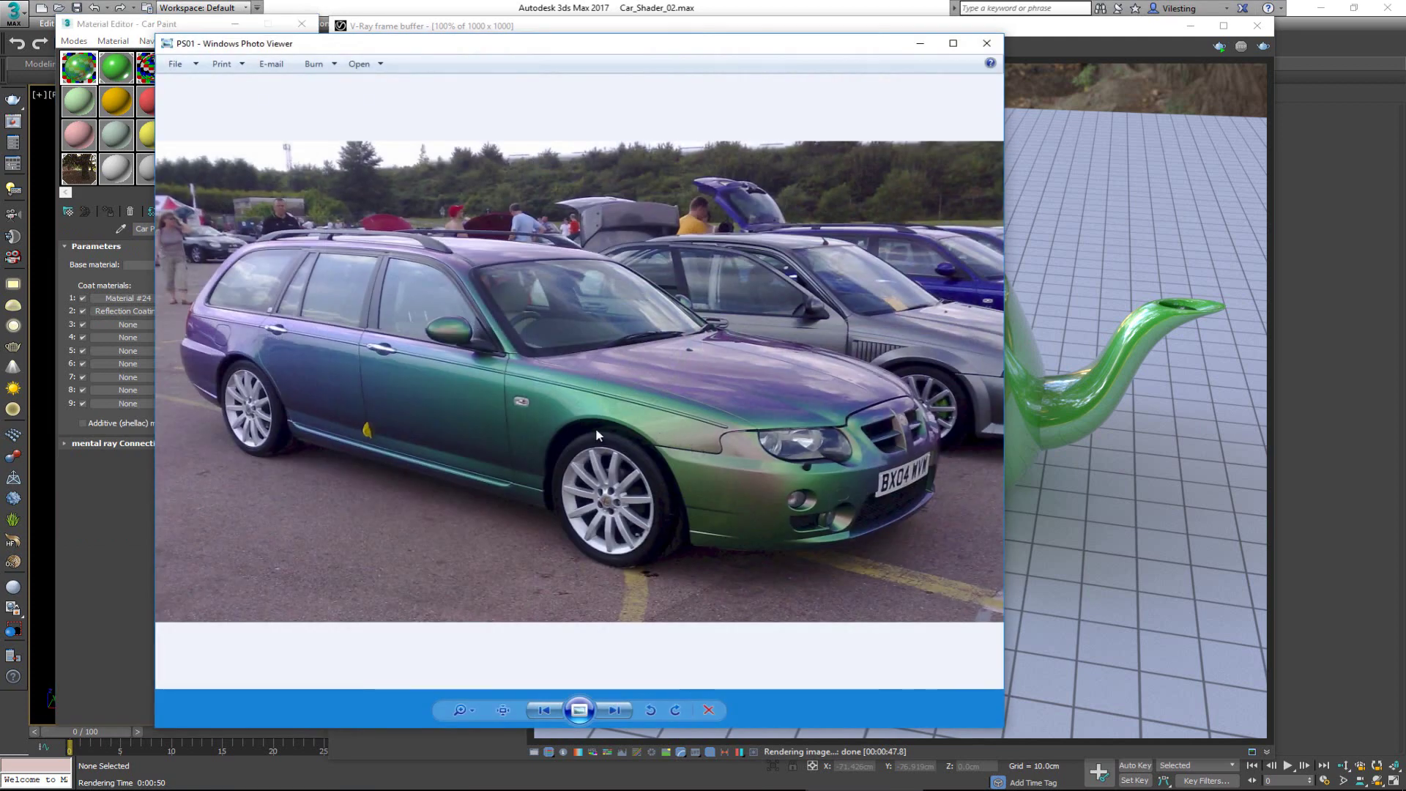
pyautogui.scroll(2, 521, 418)
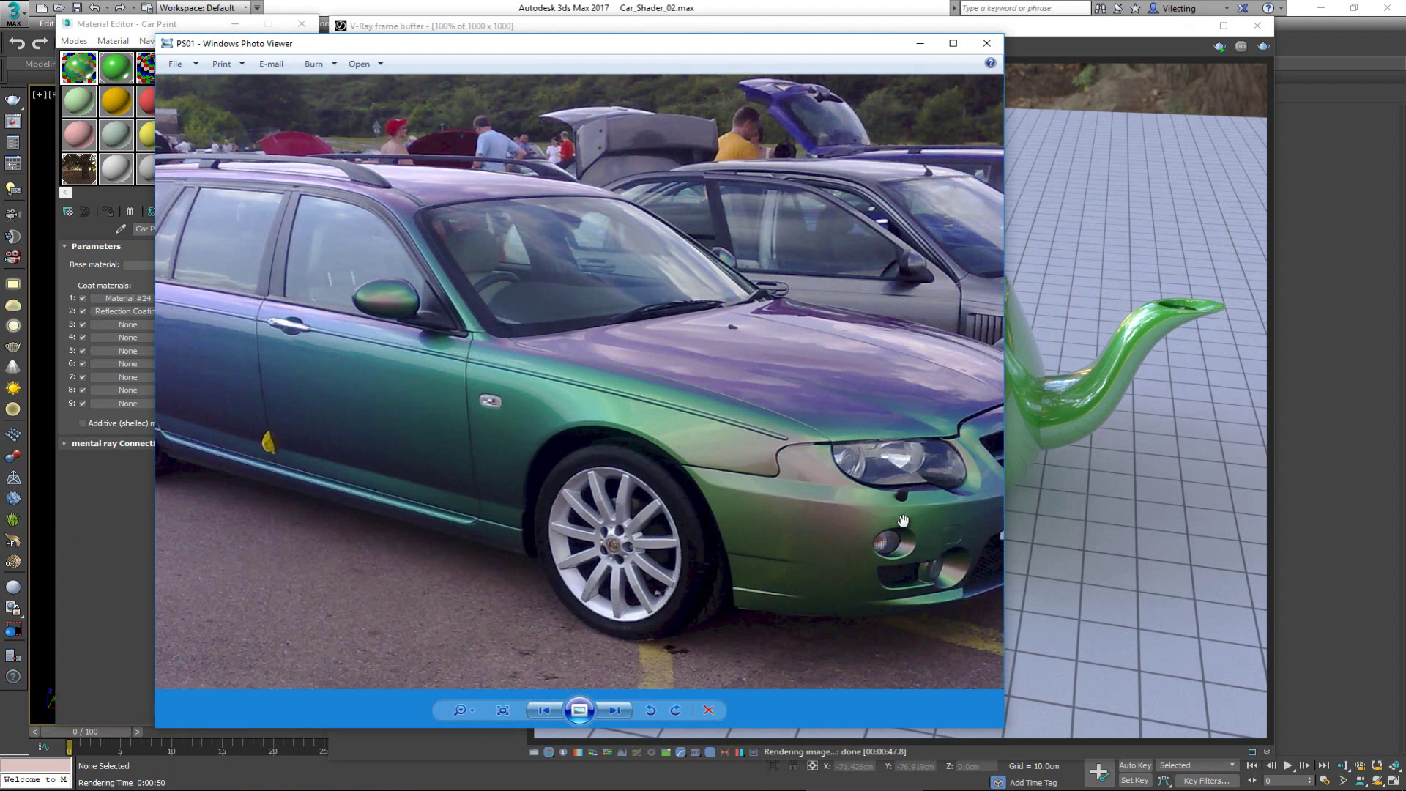
pyautogui.moveTo(565, 384); pyautogui.dragTo(481, 424)
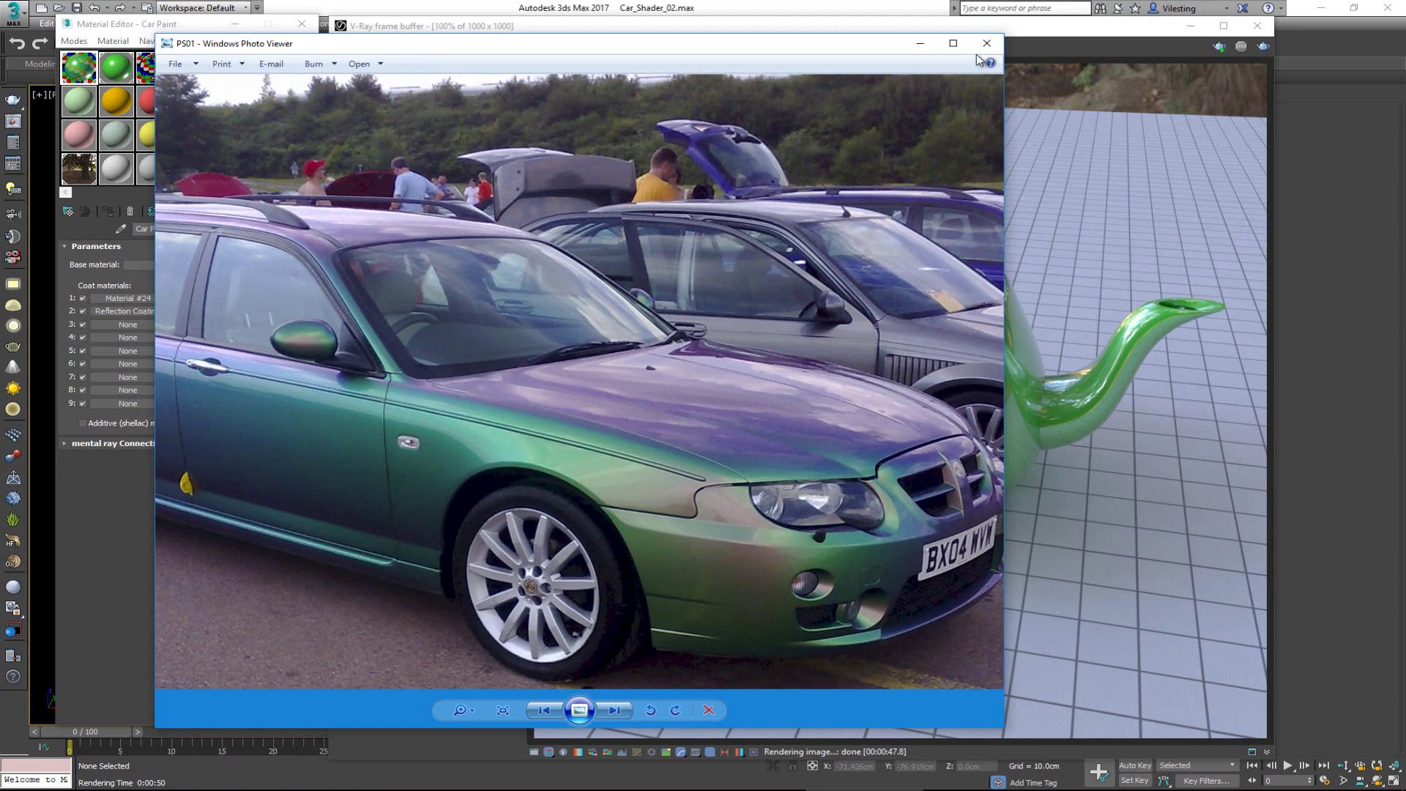
pyautogui.moveTo(972, 44); pyautogui.dragTo(1065, 40)
pyautogui.click(1077, 39)
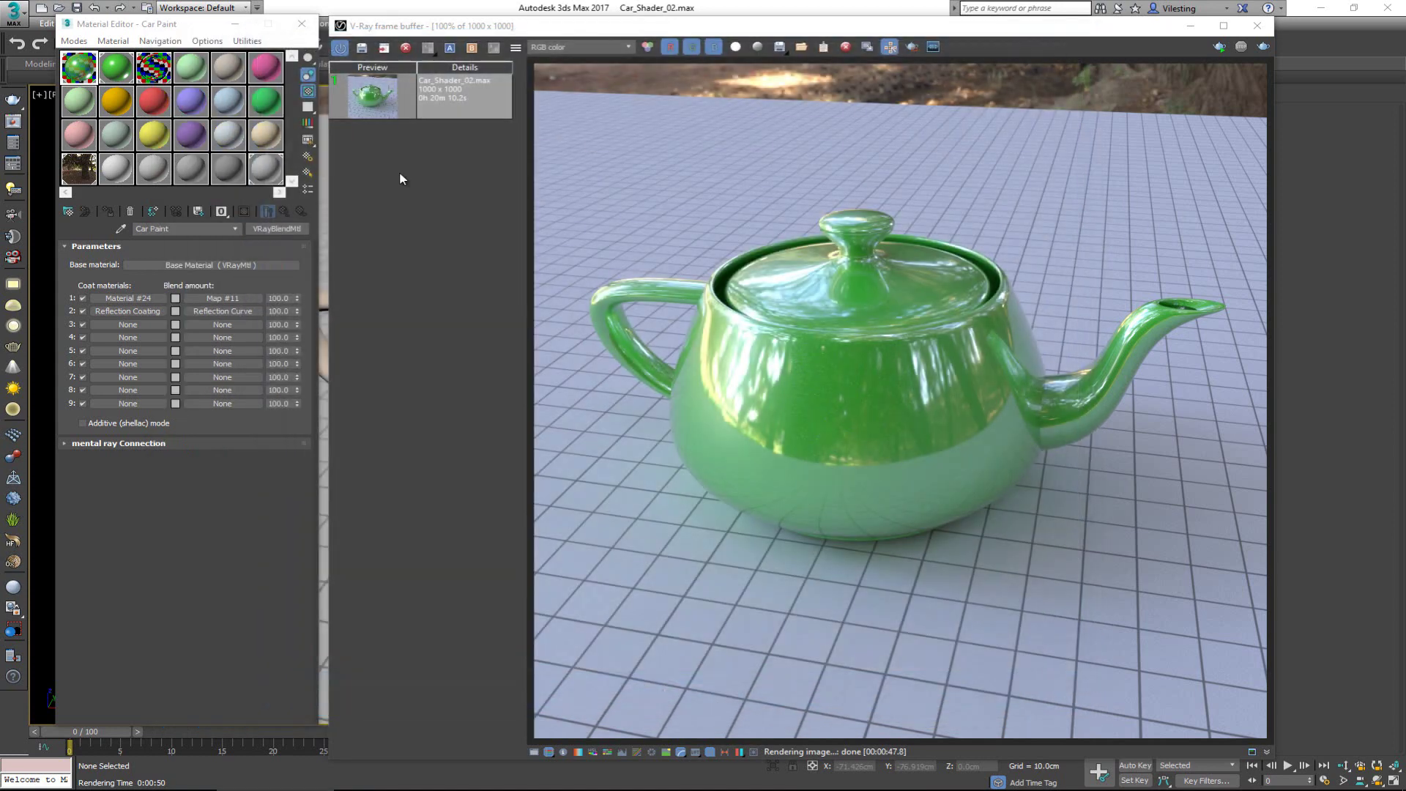
pyautogui.click(282, 212)
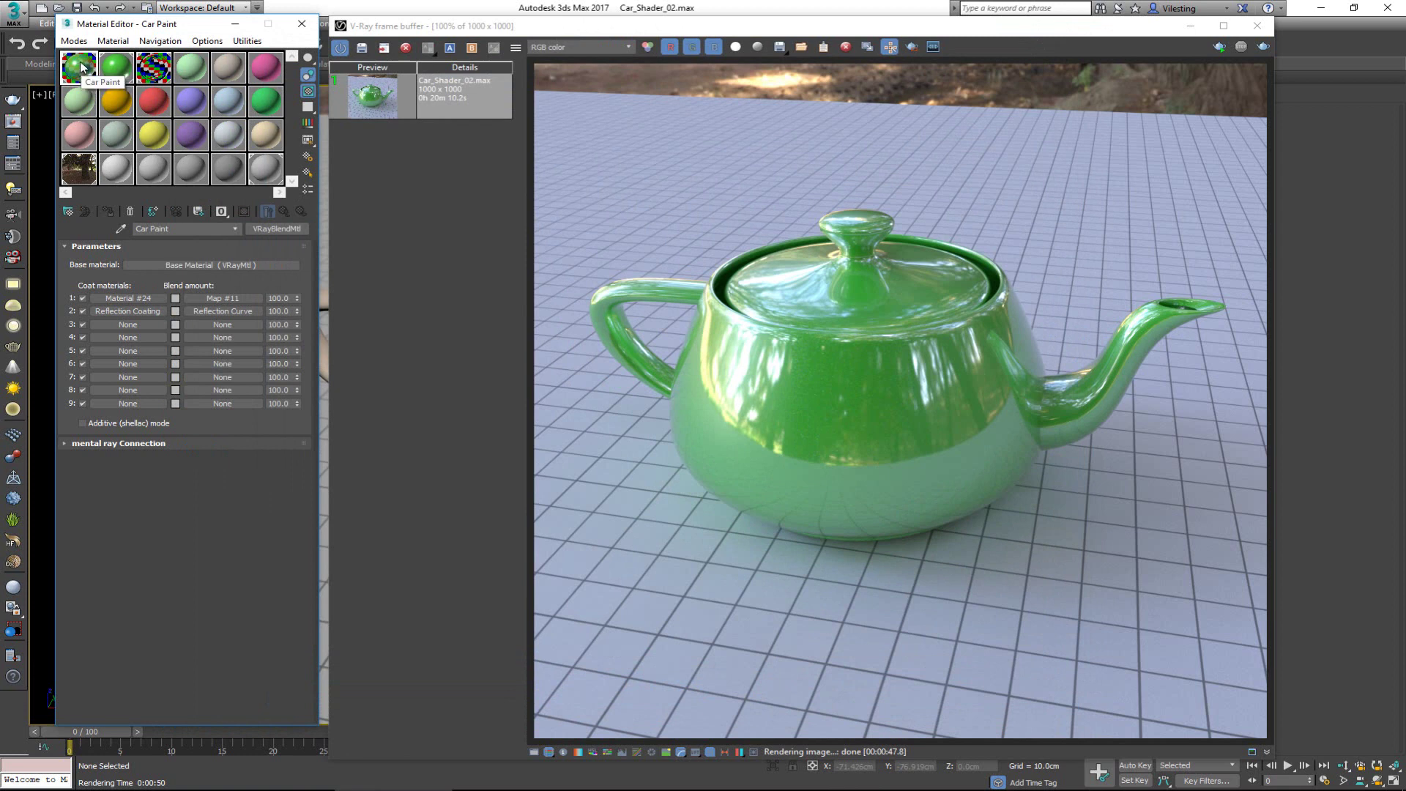
# Step: Copy the Car Paint material to a spare grey sample slot and name the copy Orange Color
pyautogui.click(225, 174)
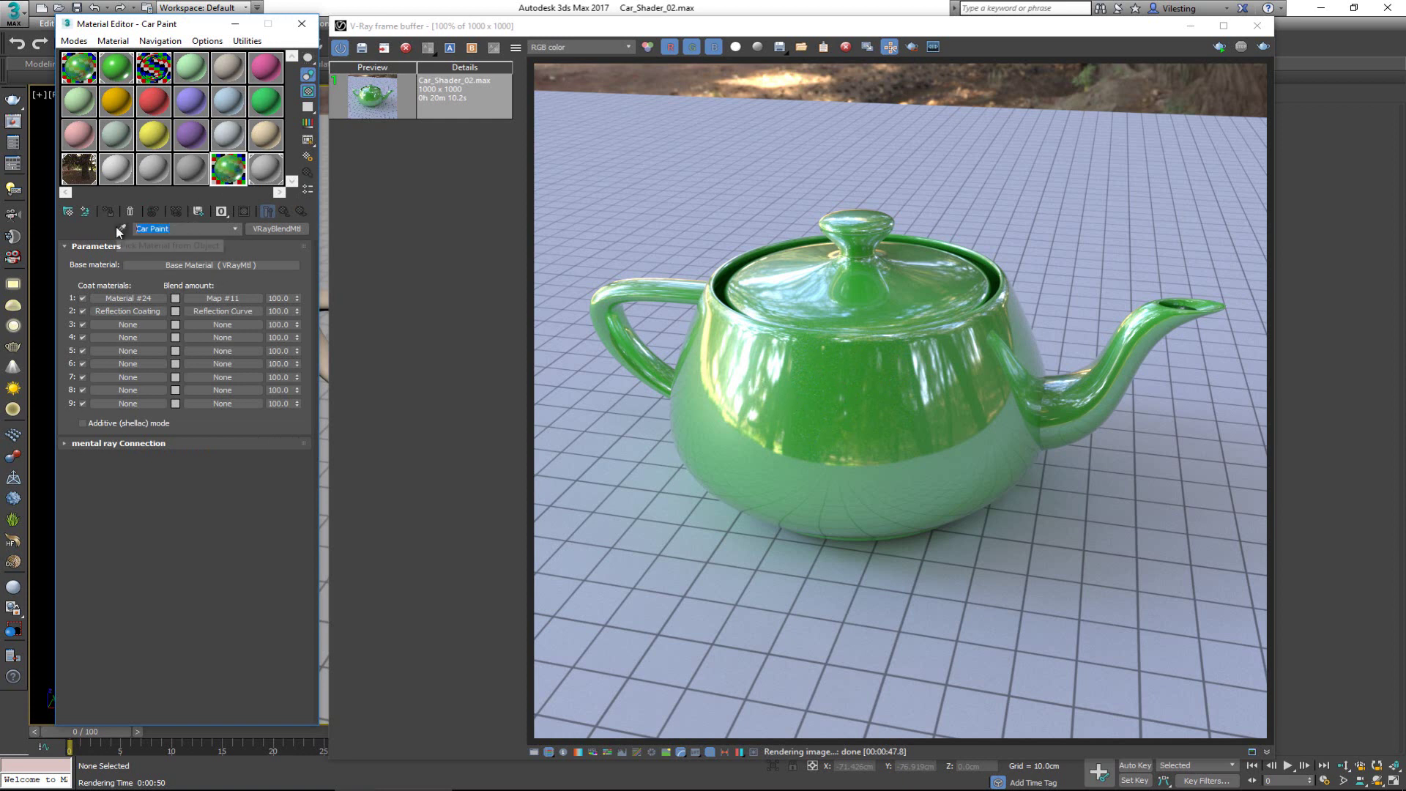
pyautogui.write('Orange')
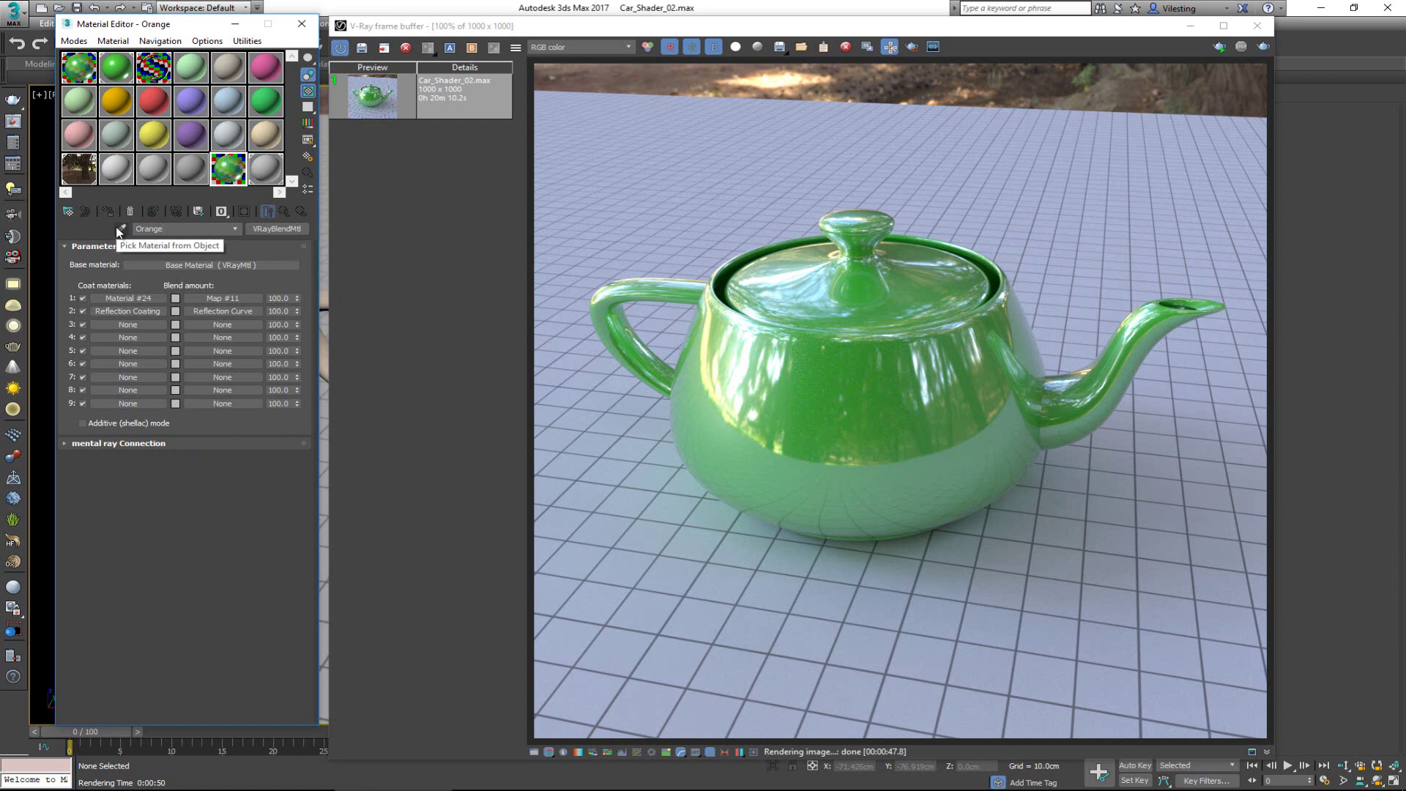
pyautogui.write(' Color')
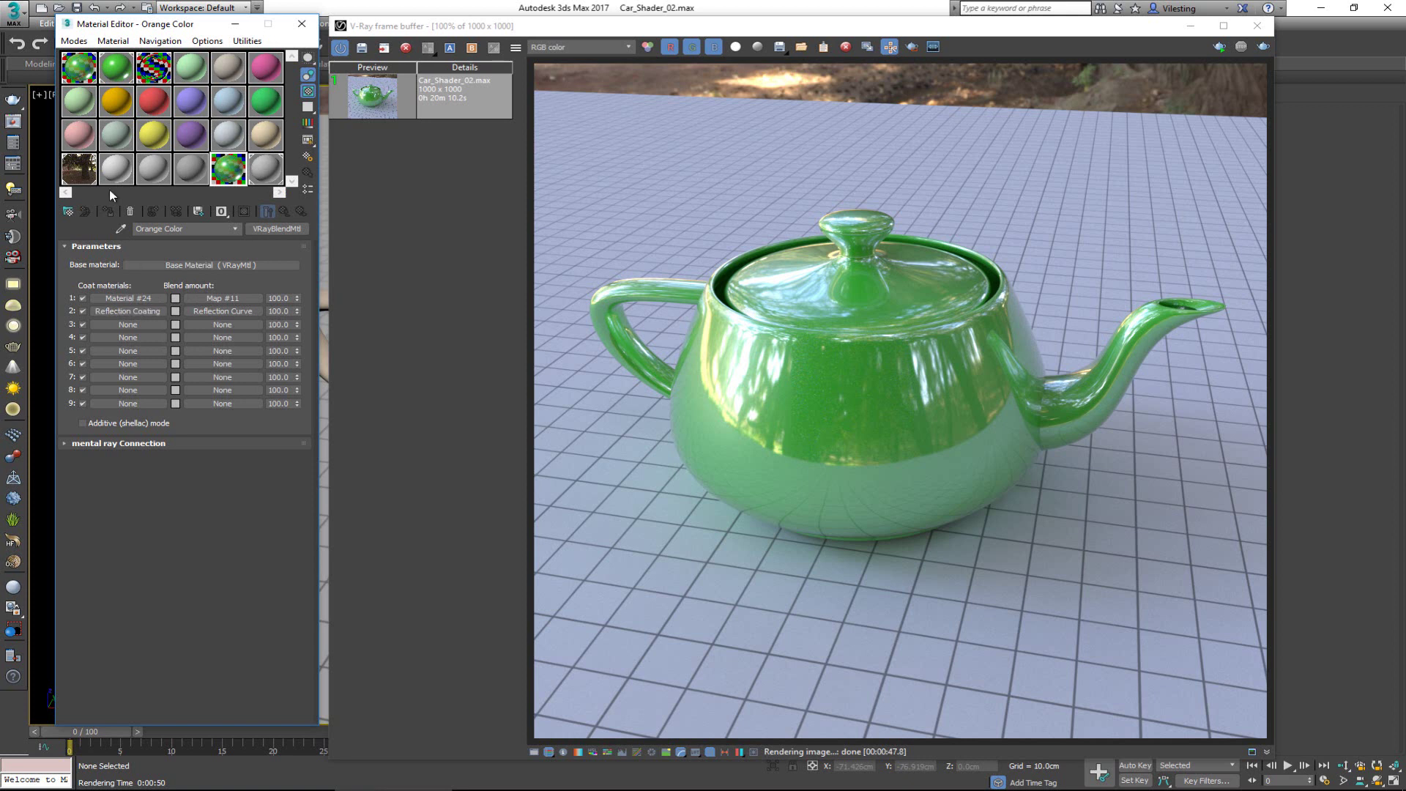
# Step: Clear the second coat's material and blend amount map in Orange Color, and reselect the Car Paint material
pyautogui.click(81, 68)
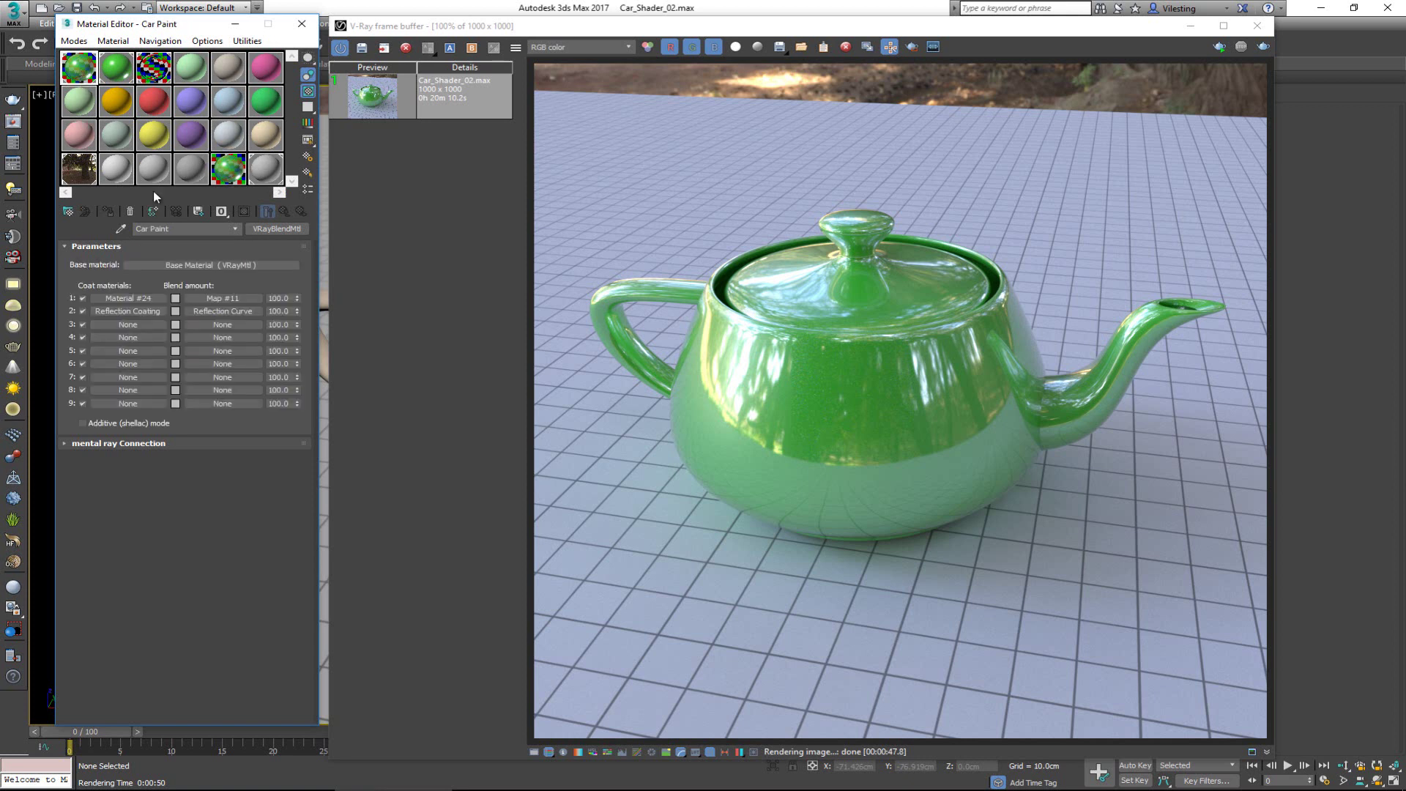
pyautogui.click(228, 177)
pyautogui.rightClick(138, 311)
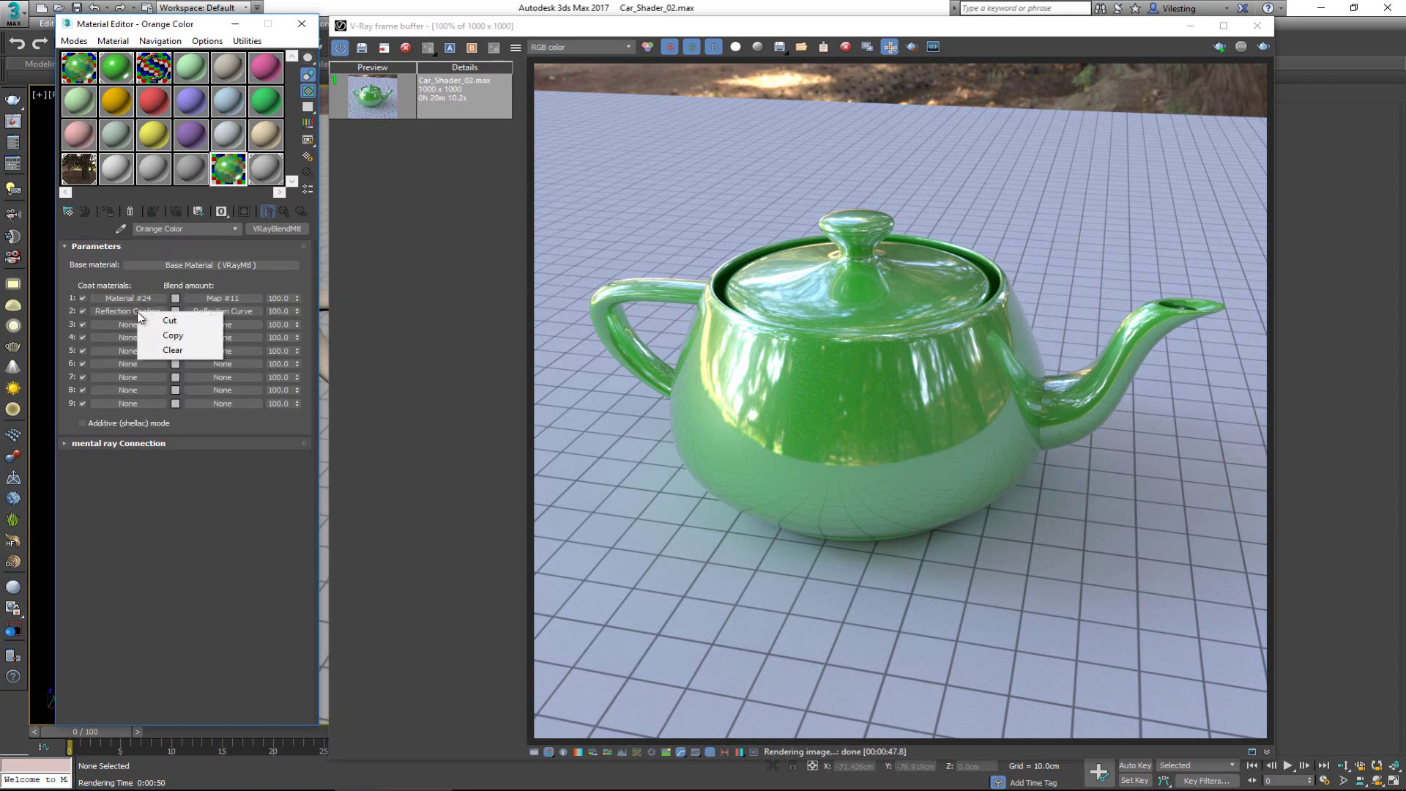
pyautogui.click(163, 351)
pyautogui.rightClick(213, 316)
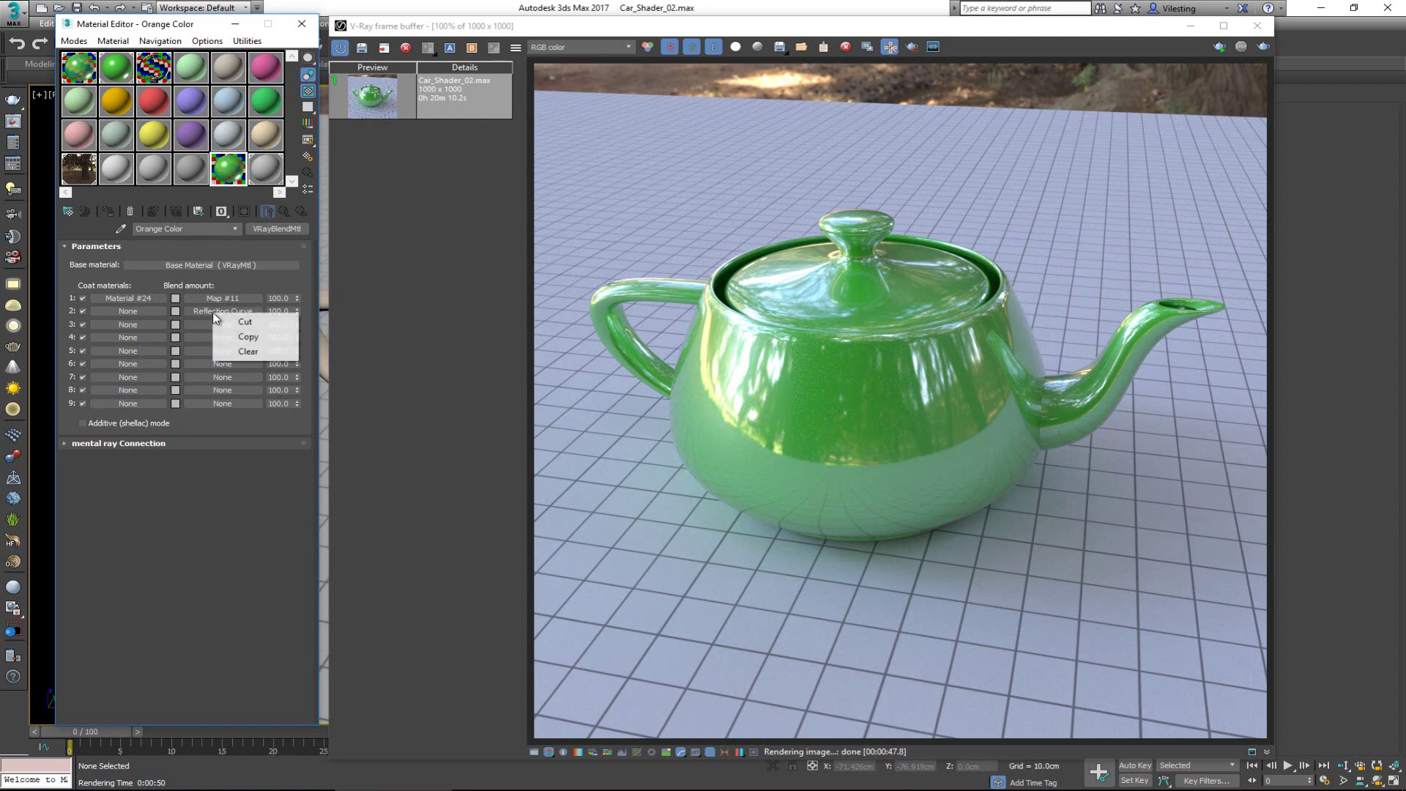
pyautogui.click(247, 351)
pyautogui.click(87, 76)
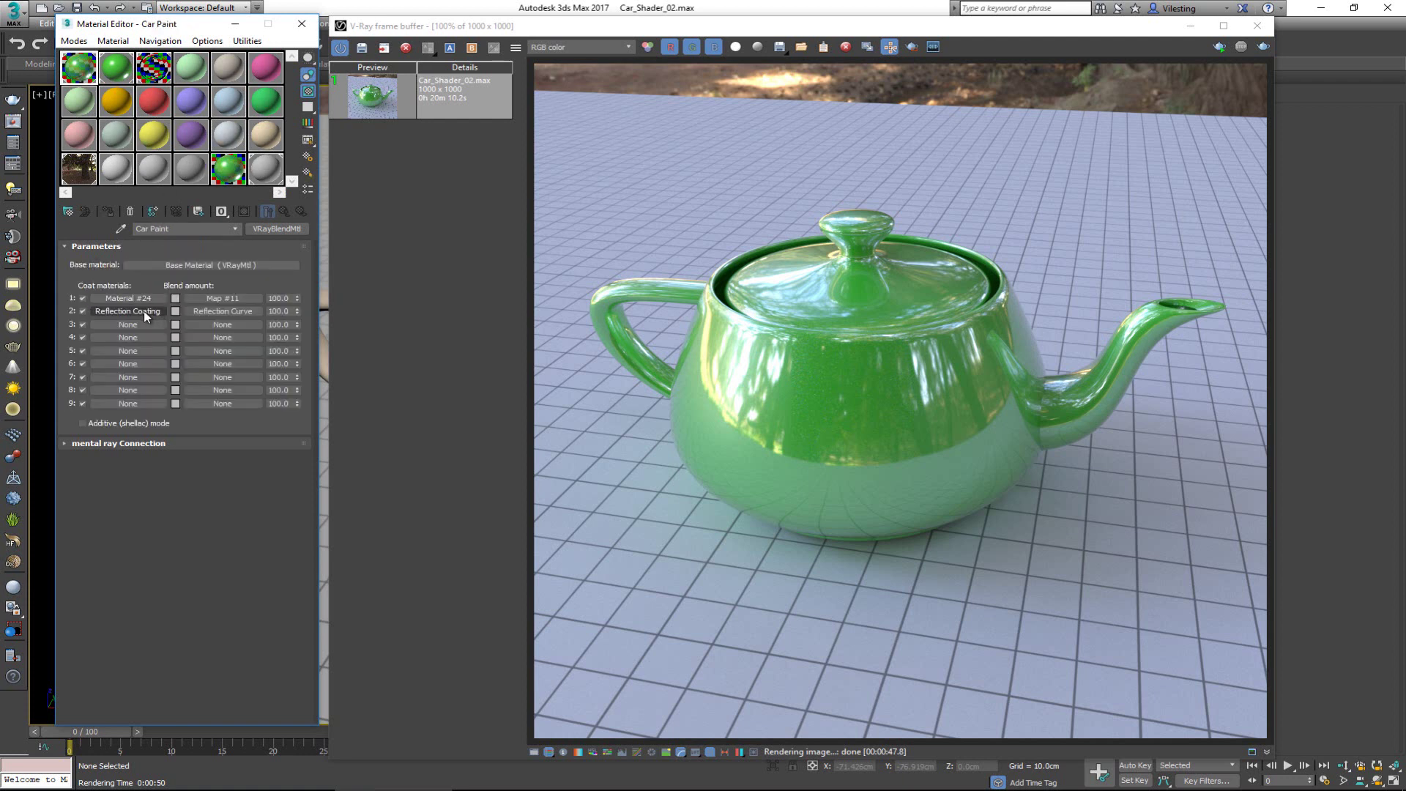
# Step: Move the Reflection Coating material and Reflection Curve map to the third coat, and place an instance of Orange Color in the second coat
pyautogui.moveTo(140, 323); pyautogui.dragTo(141, 324)
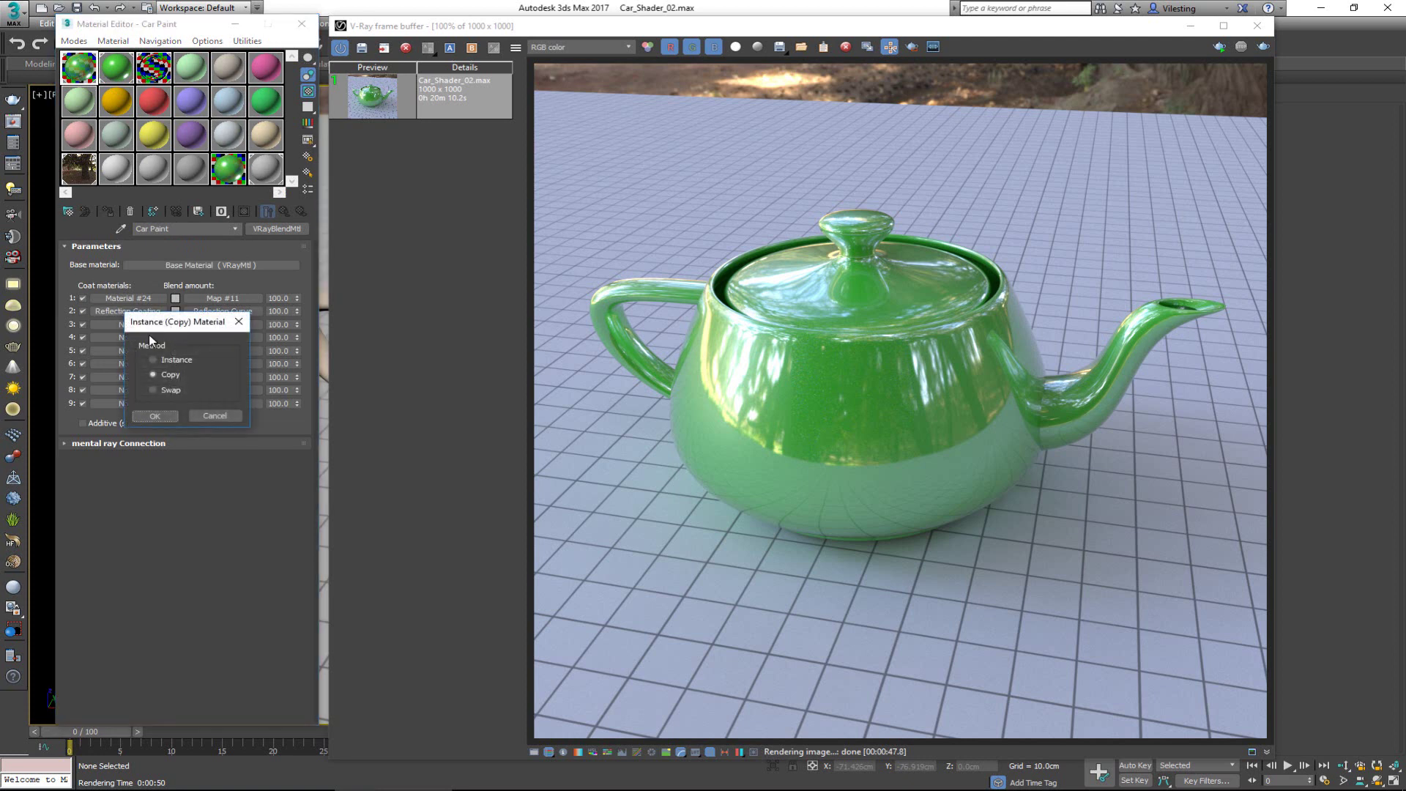
pyautogui.click(165, 415)
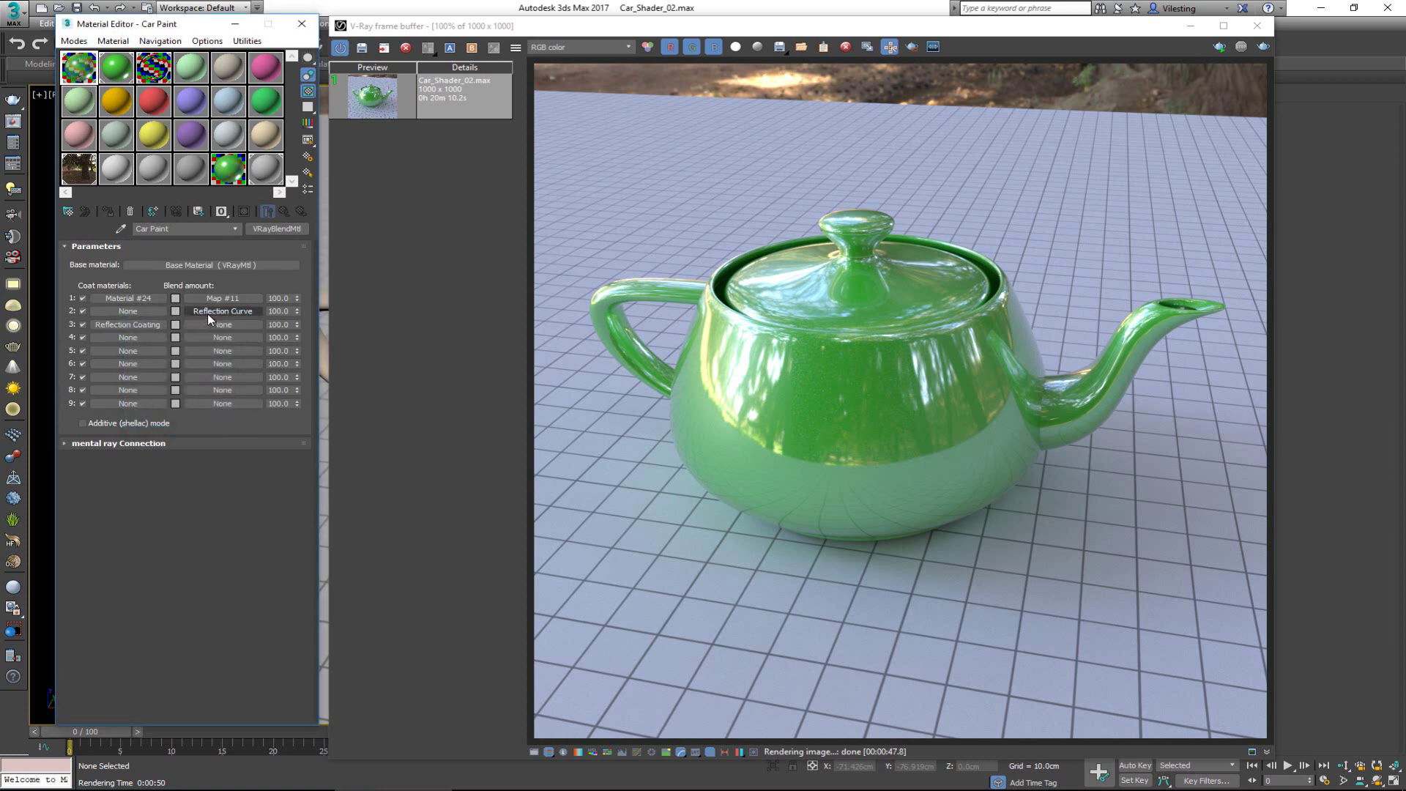
pyautogui.moveTo(208, 313); pyautogui.dragTo(208, 325)
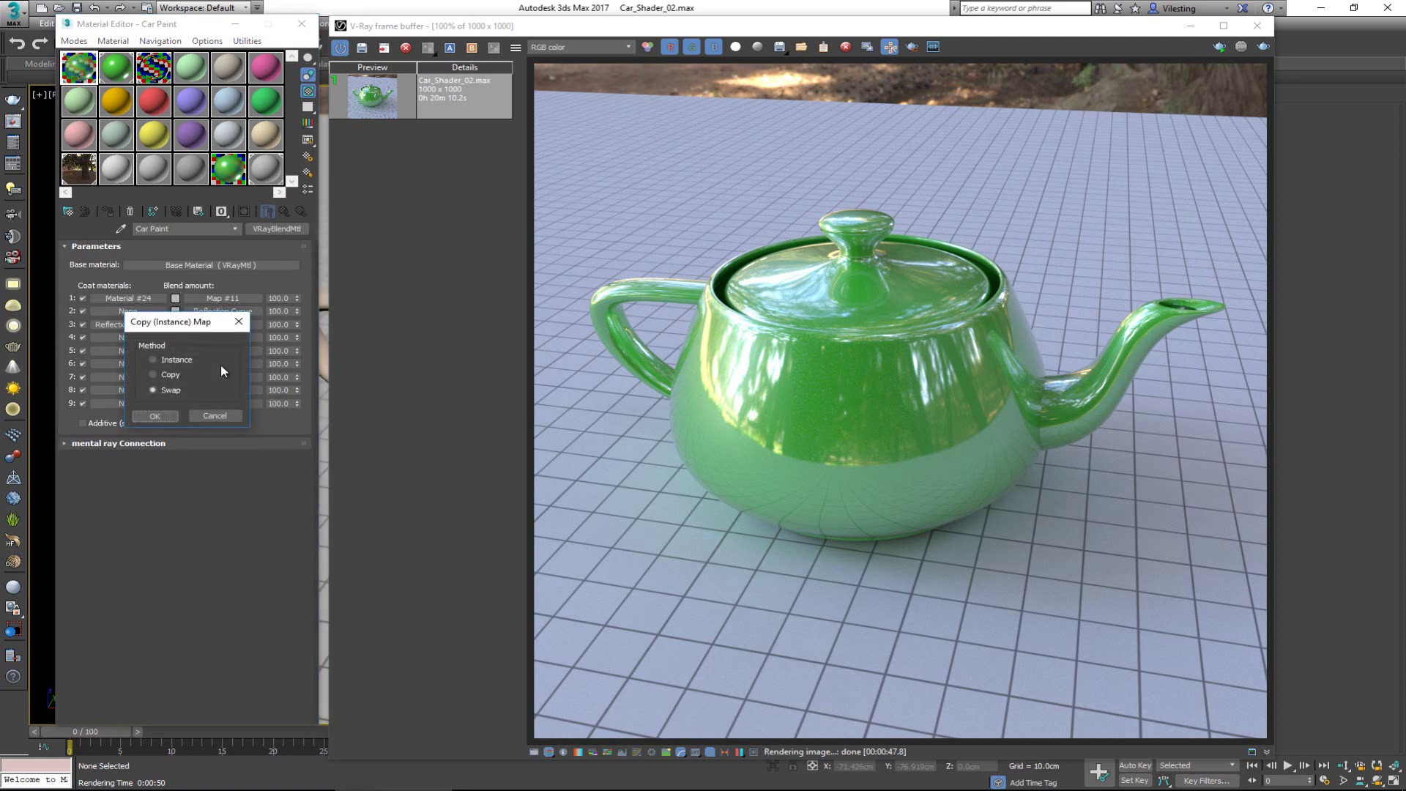
pyautogui.click(155, 415)
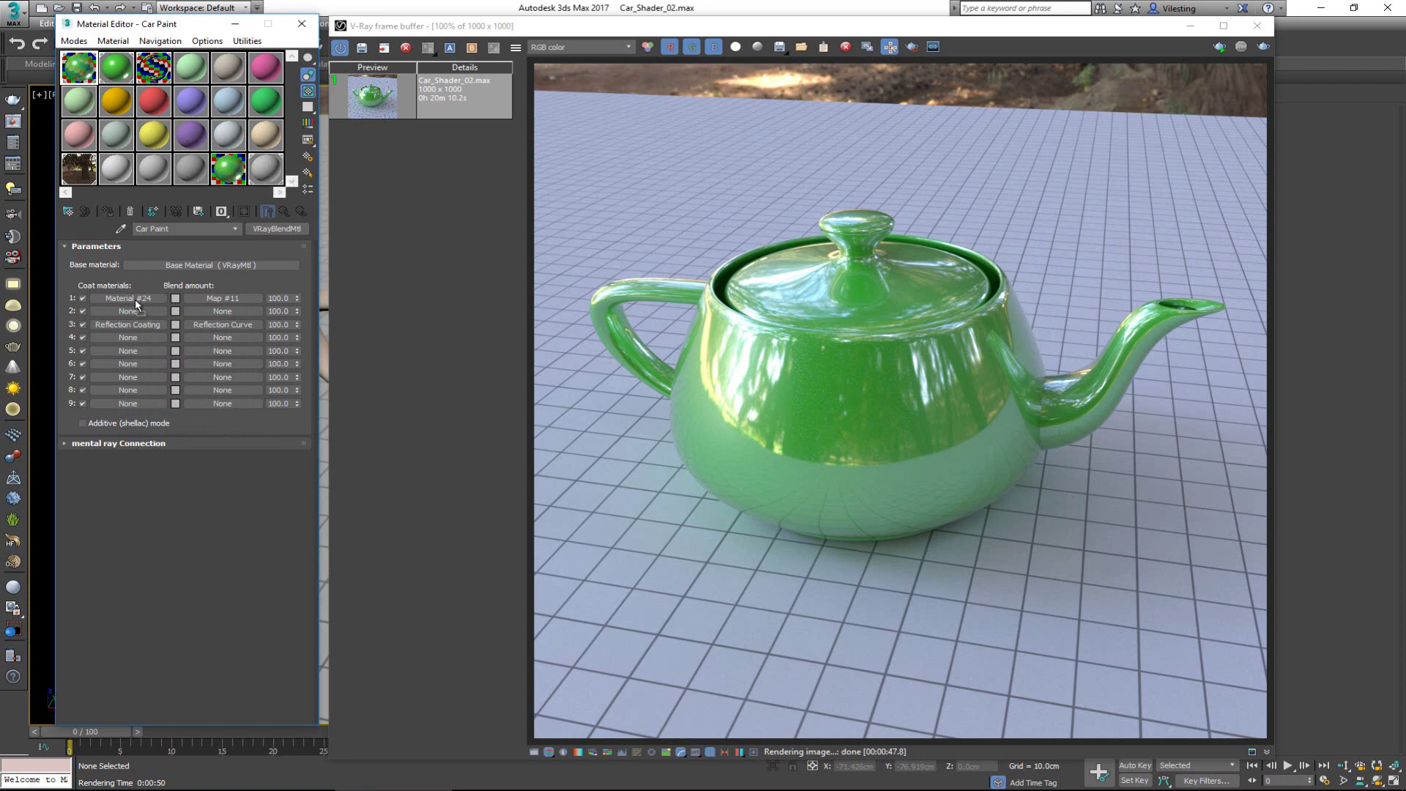
pyautogui.moveTo(129, 315); pyautogui.dragTo(128, 312)
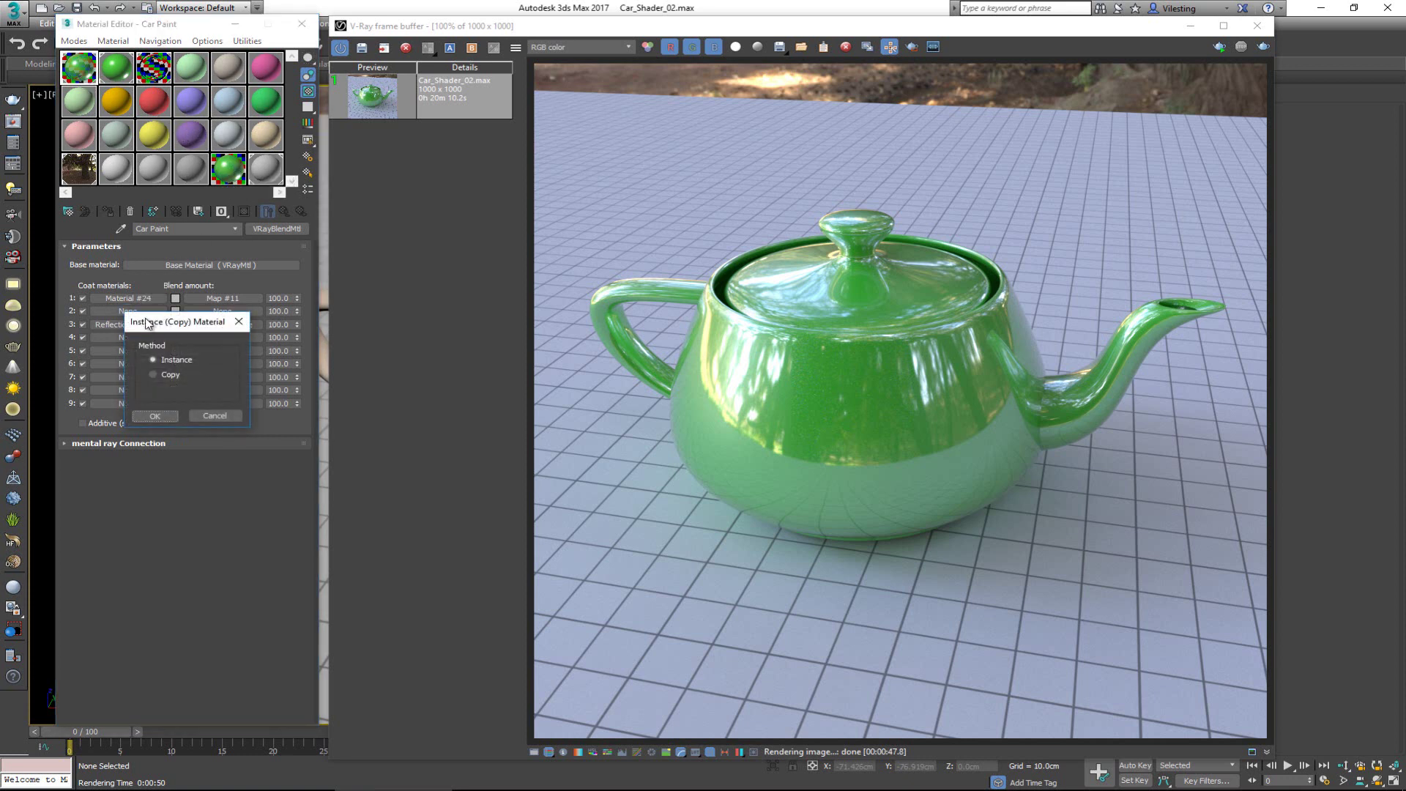
pyautogui.click(164, 415)
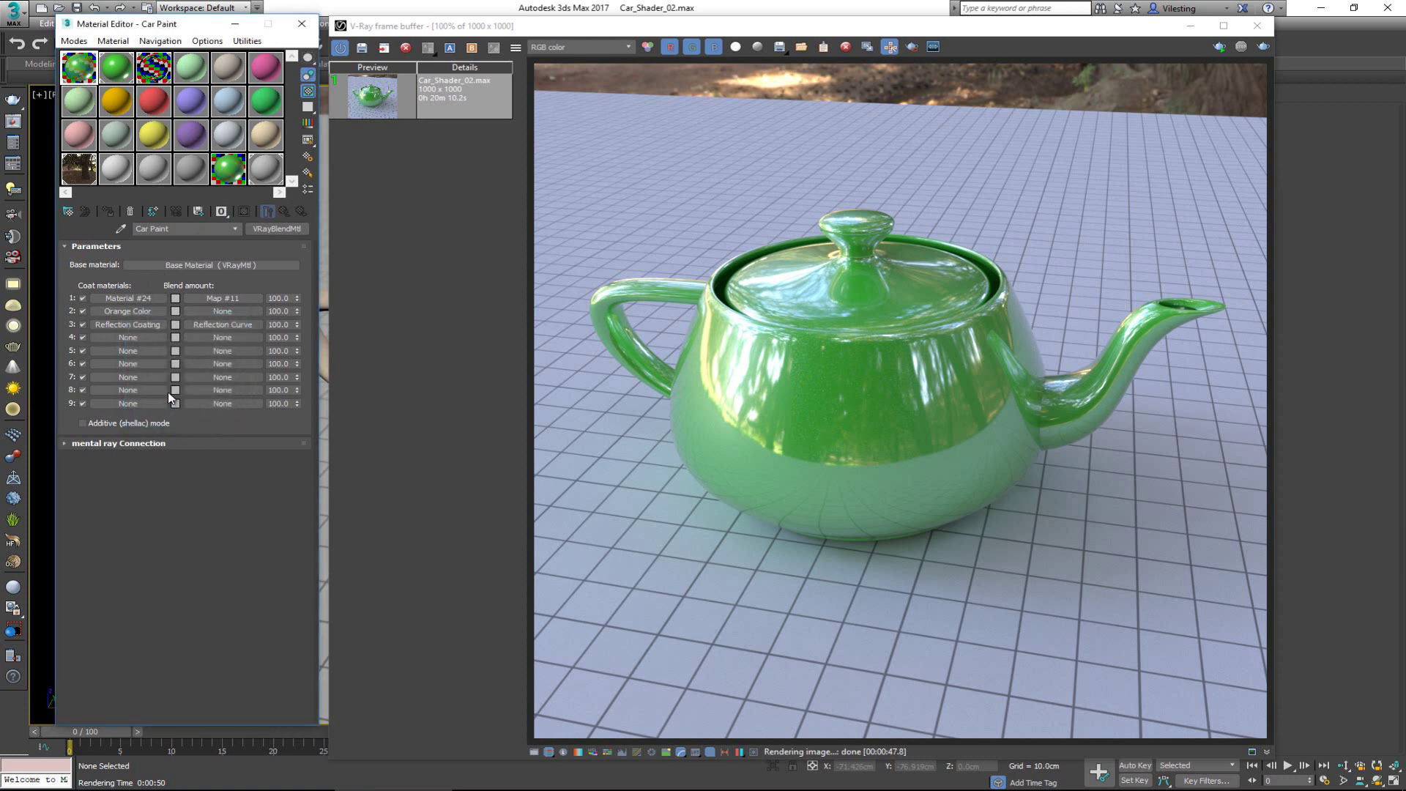
# Step: Set the front color of the diffuse Falloff map in Orange Color's base material to orange with RGB 210, 67, 11
pyautogui.click(156, 311)
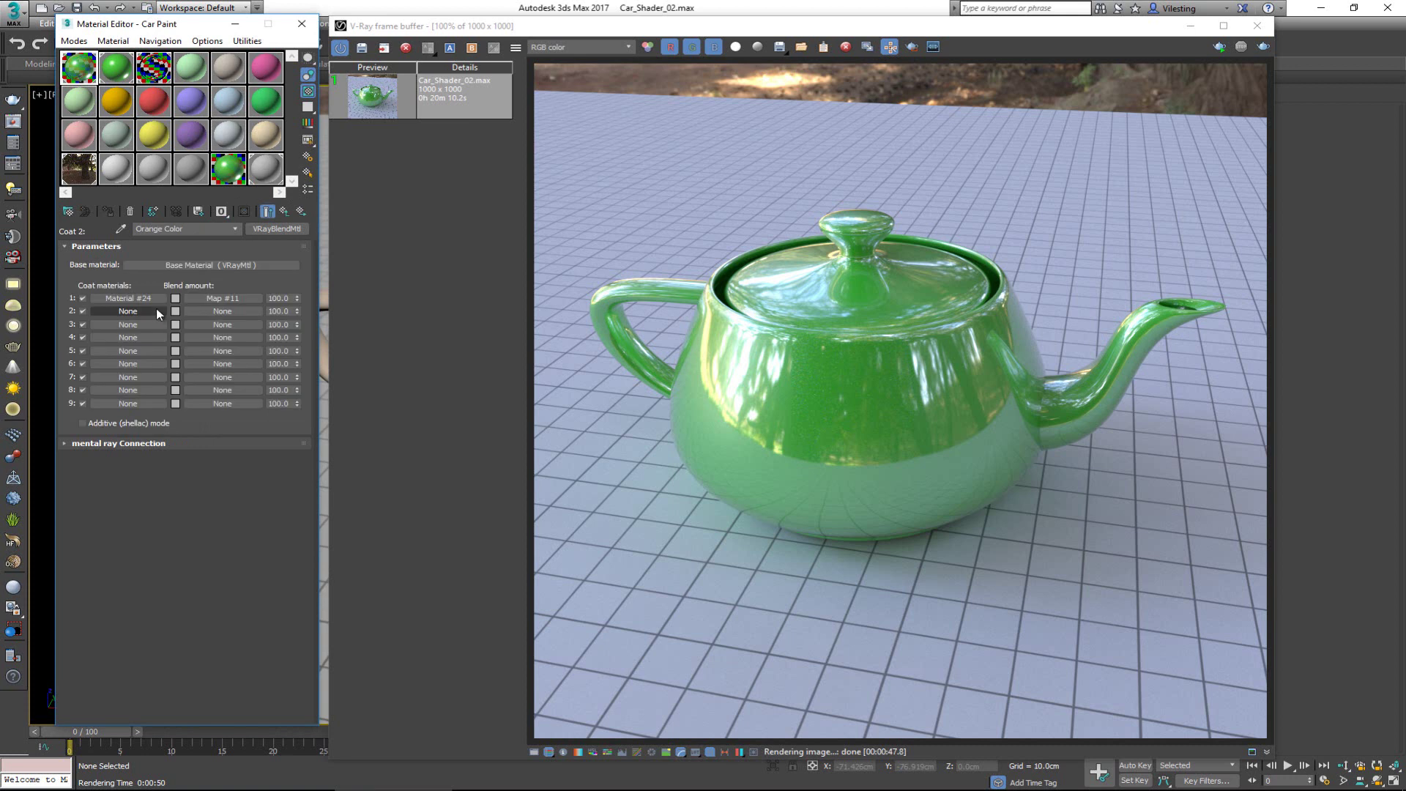
pyautogui.click(199, 264)
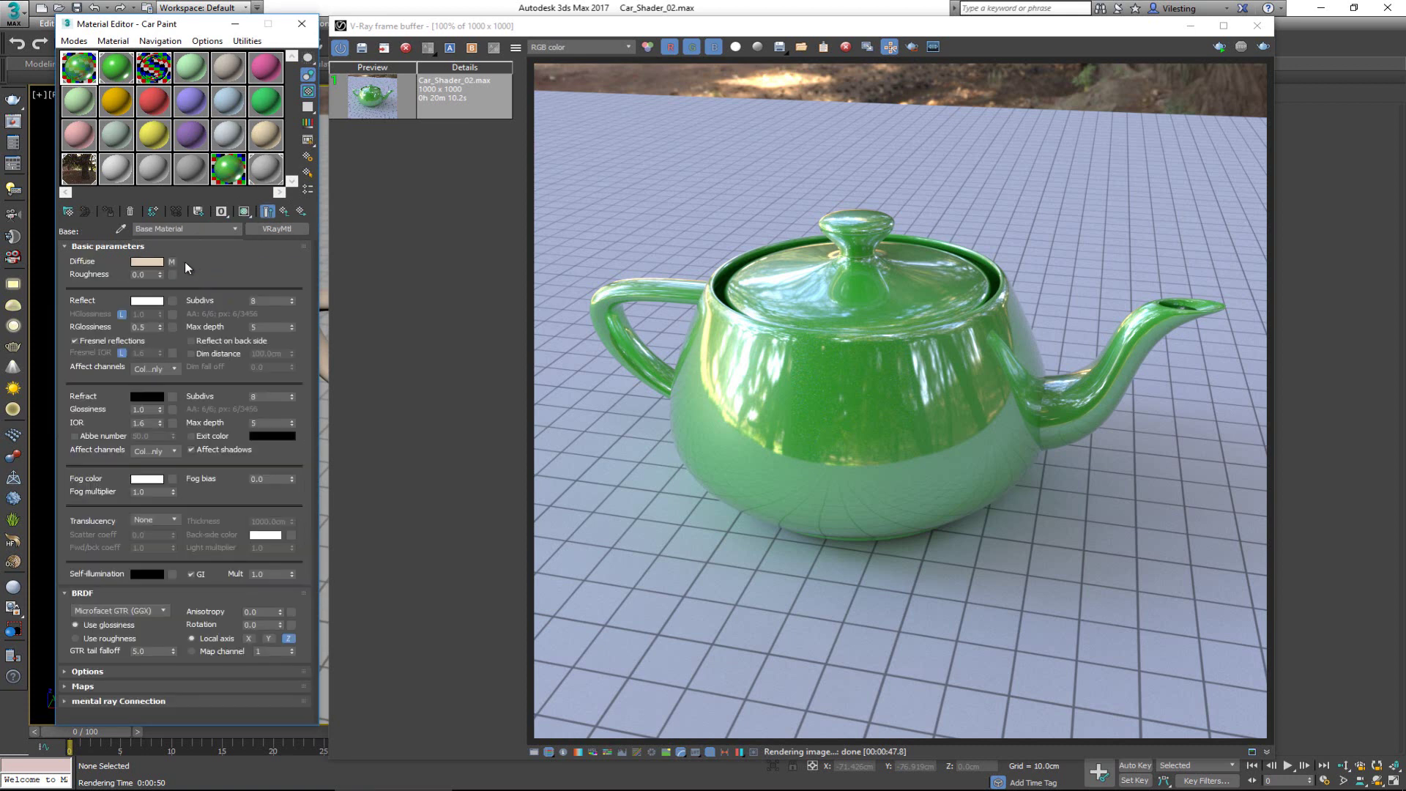
pyautogui.click(171, 262)
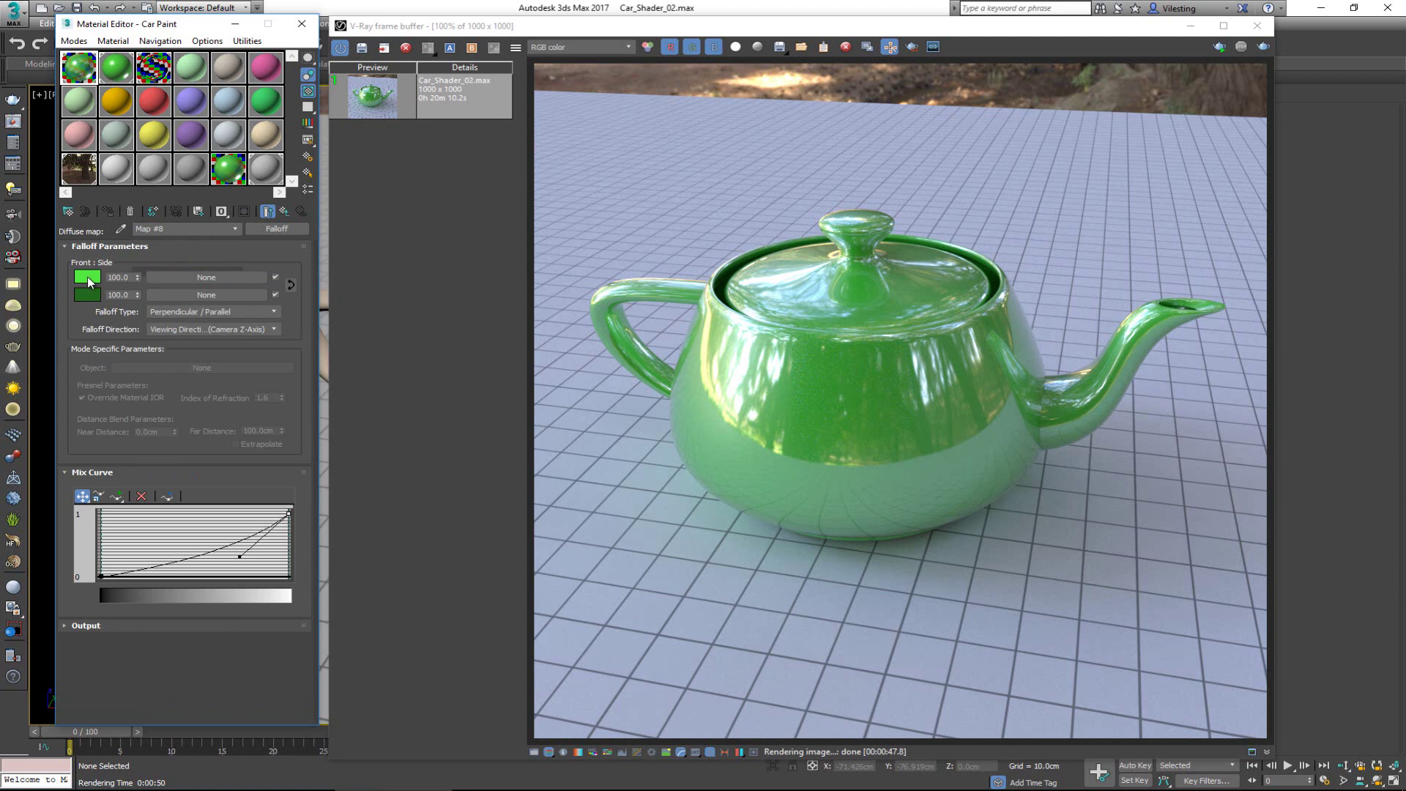
pyautogui.click(88, 280)
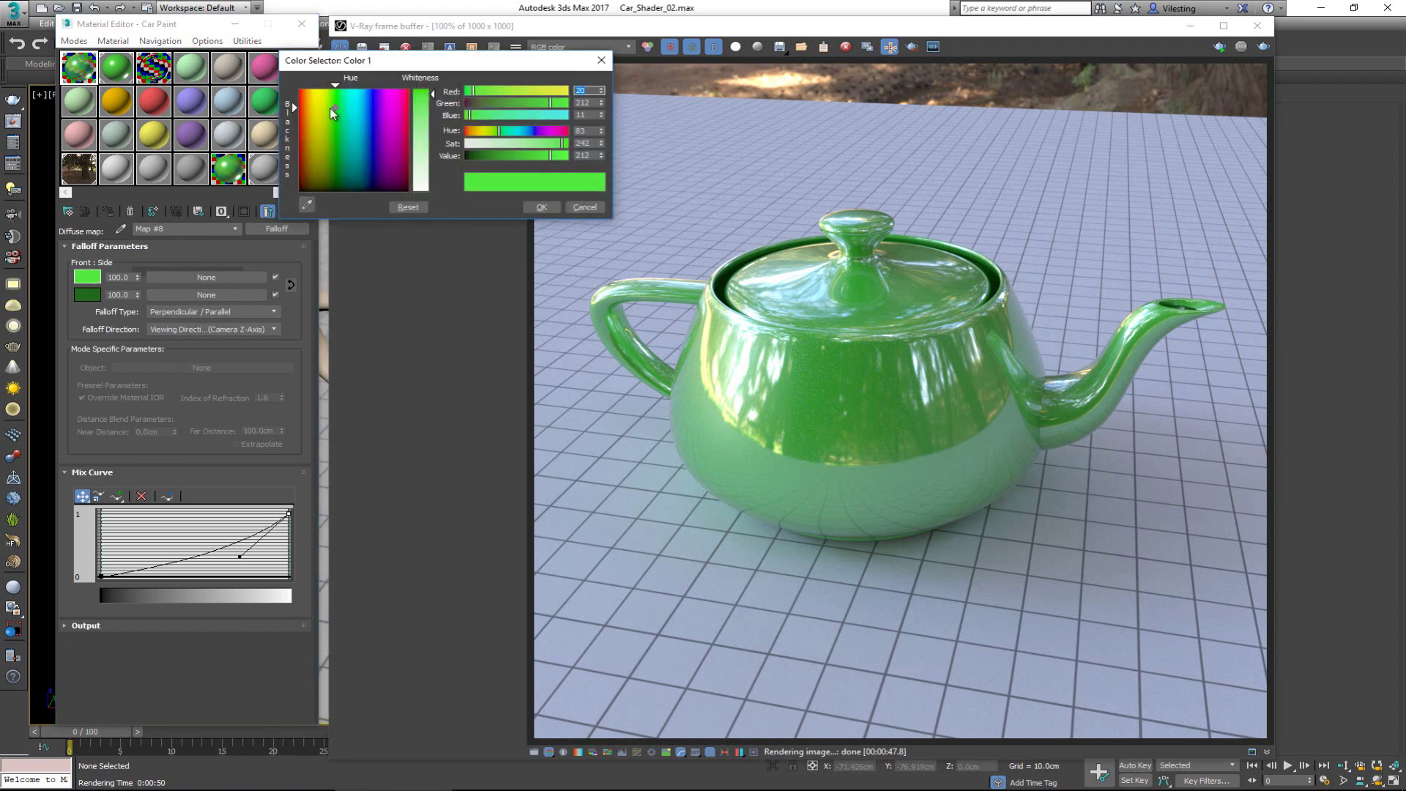
pyautogui.click(305, 108)
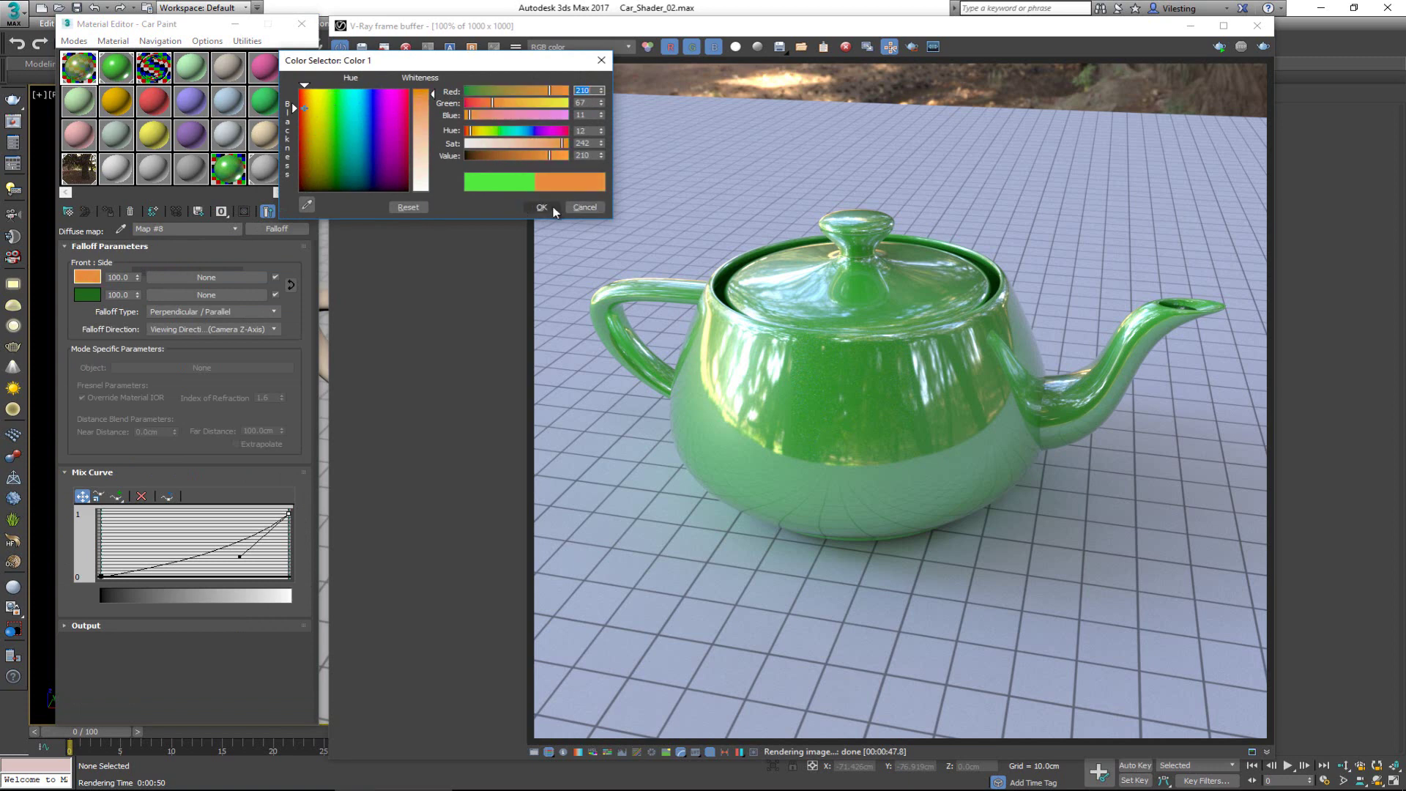
pyautogui.click(526, 206)
# Step: Copy the orange front color to the falloff's side color, darken it to a value of about 33, and return to Car Paint's main parameters
pyautogui.moveTo(90, 292); pyautogui.dragTo(90, 292)
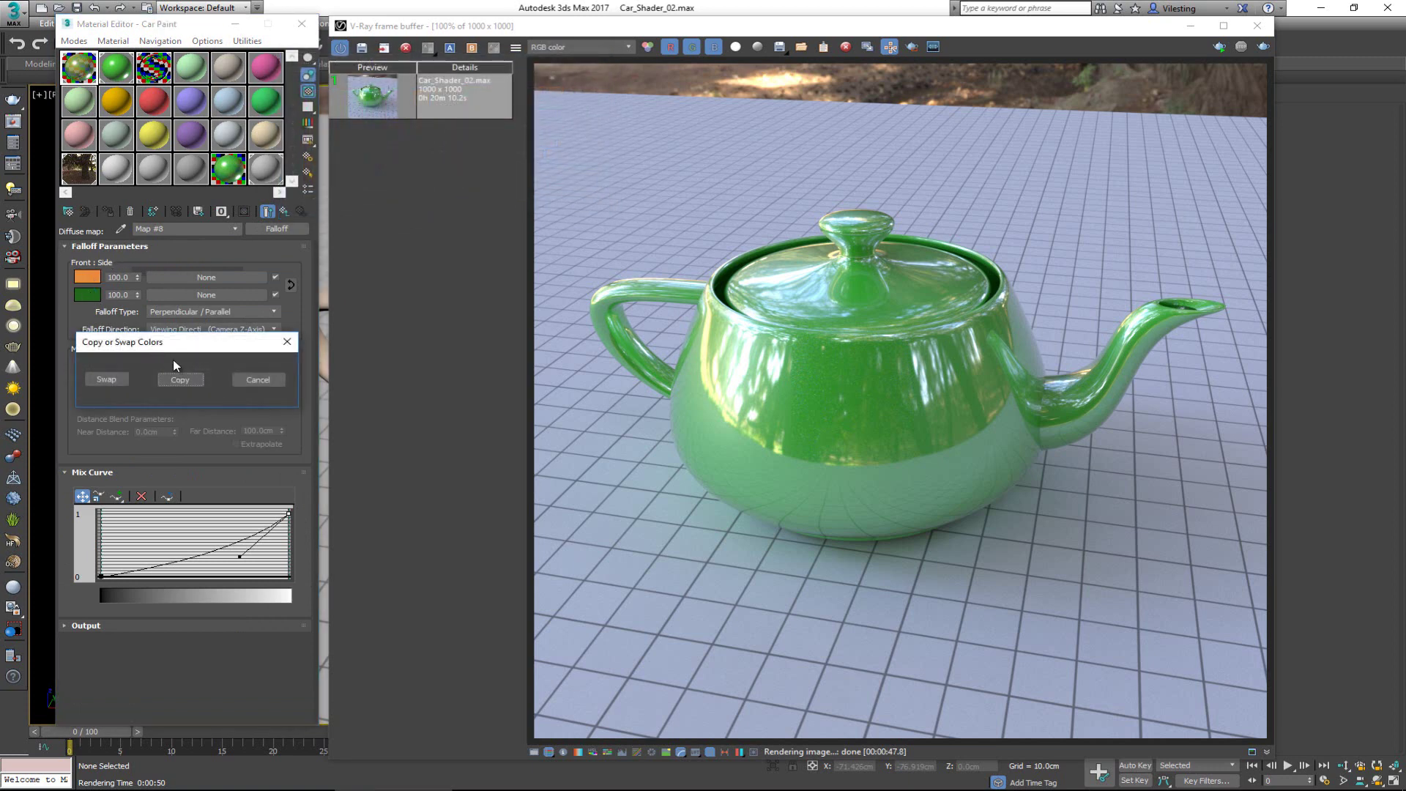
pyautogui.click(182, 380)
pyautogui.click(92, 294)
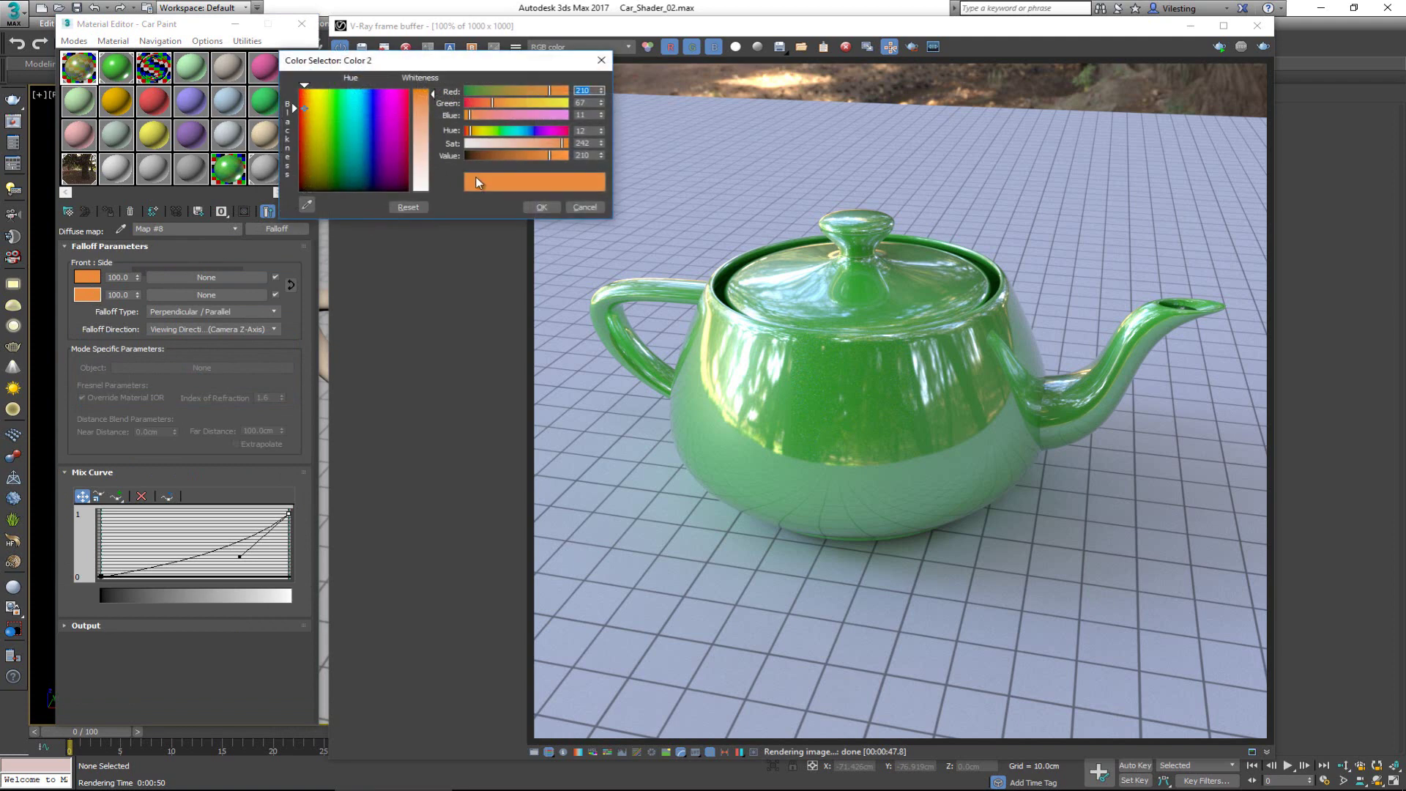
pyautogui.moveTo(488, 156); pyautogui.dragTo(478, 156)
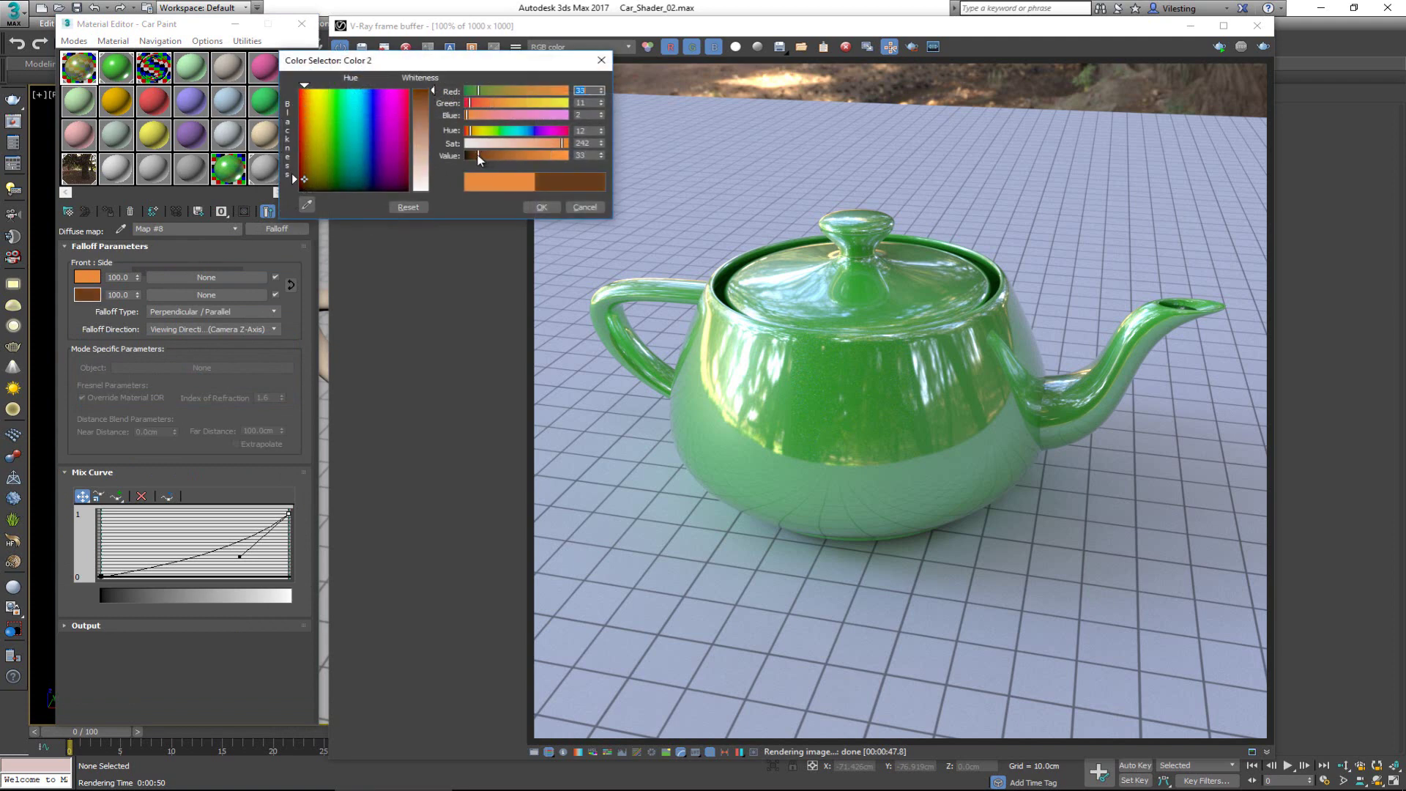
pyautogui.click(541, 206)
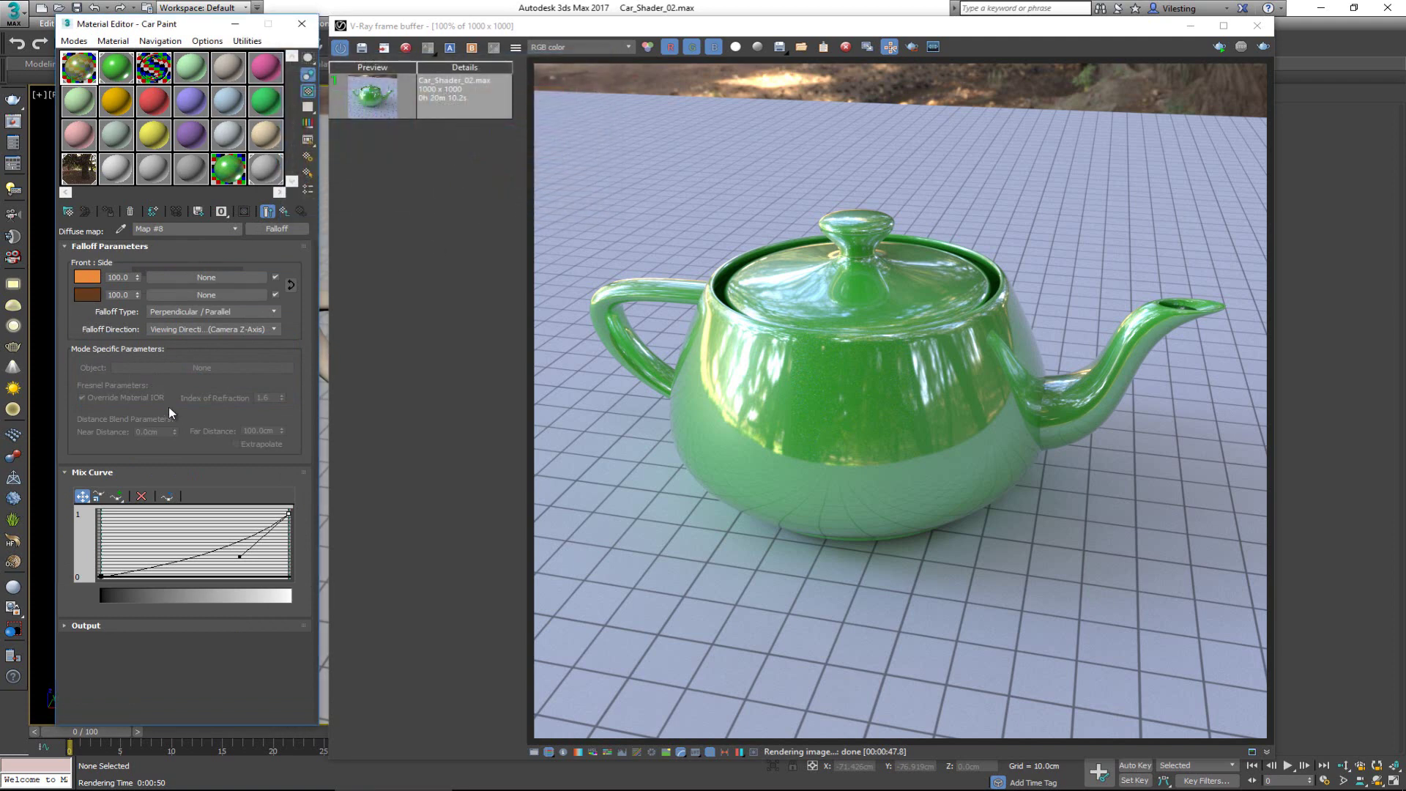
pyautogui.click(289, 216)
pyautogui.click(289, 216)
pyautogui.click(288, 216)
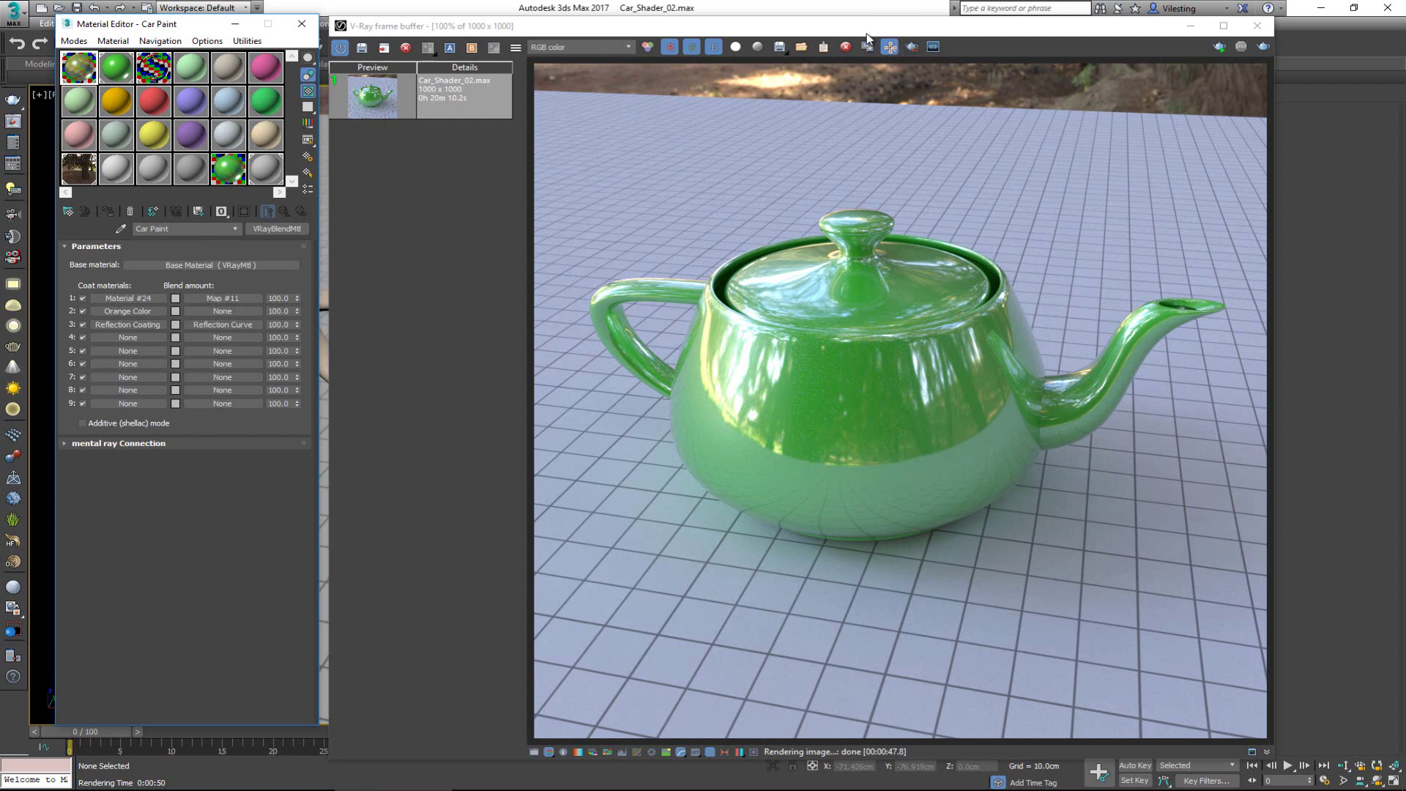
# Step: Define a tall render region over the middle of the teapot body, from below the lid to the base, and render it
pyautogui.click(912, 46)
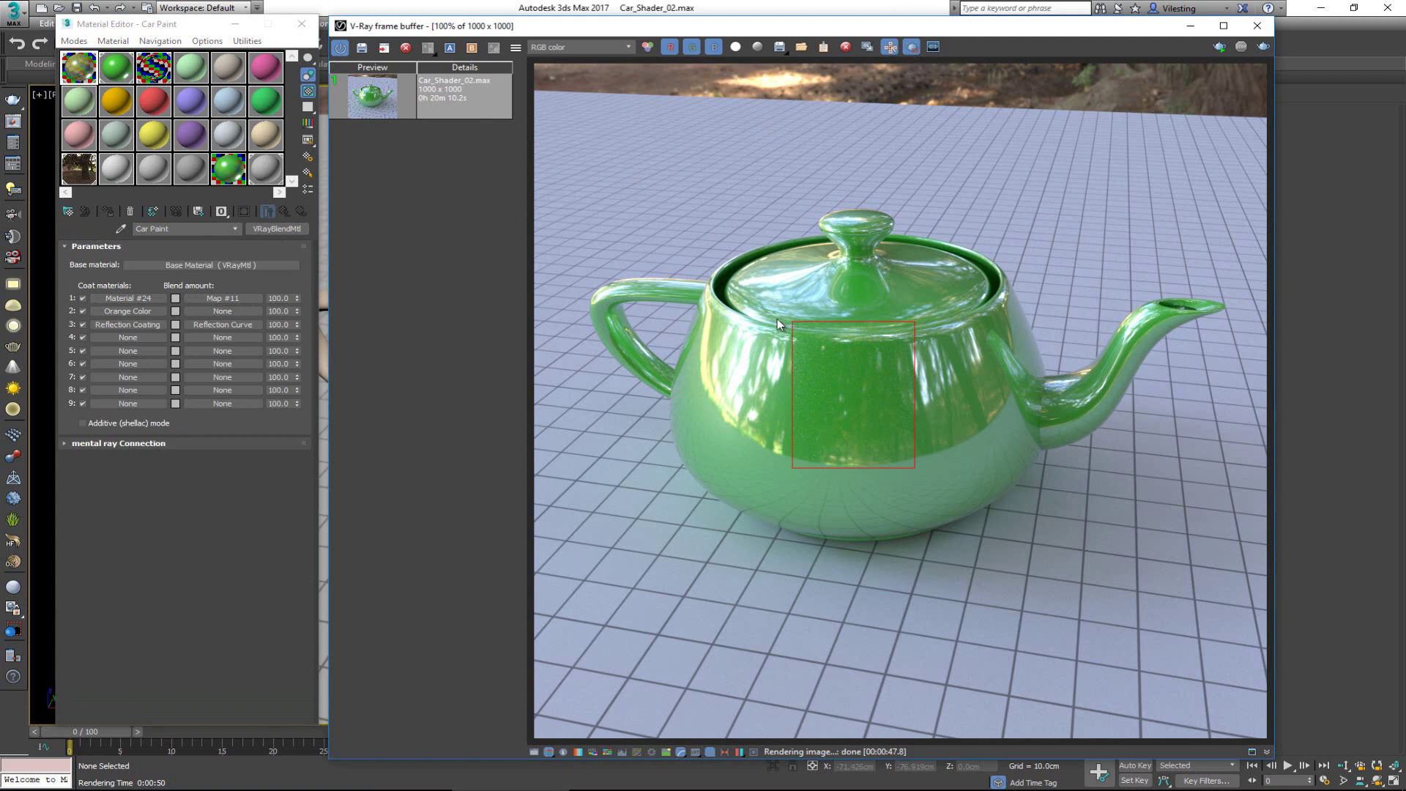
pyautogui.moveTo(776, 318); pyautogui.dragTo(925, 548)
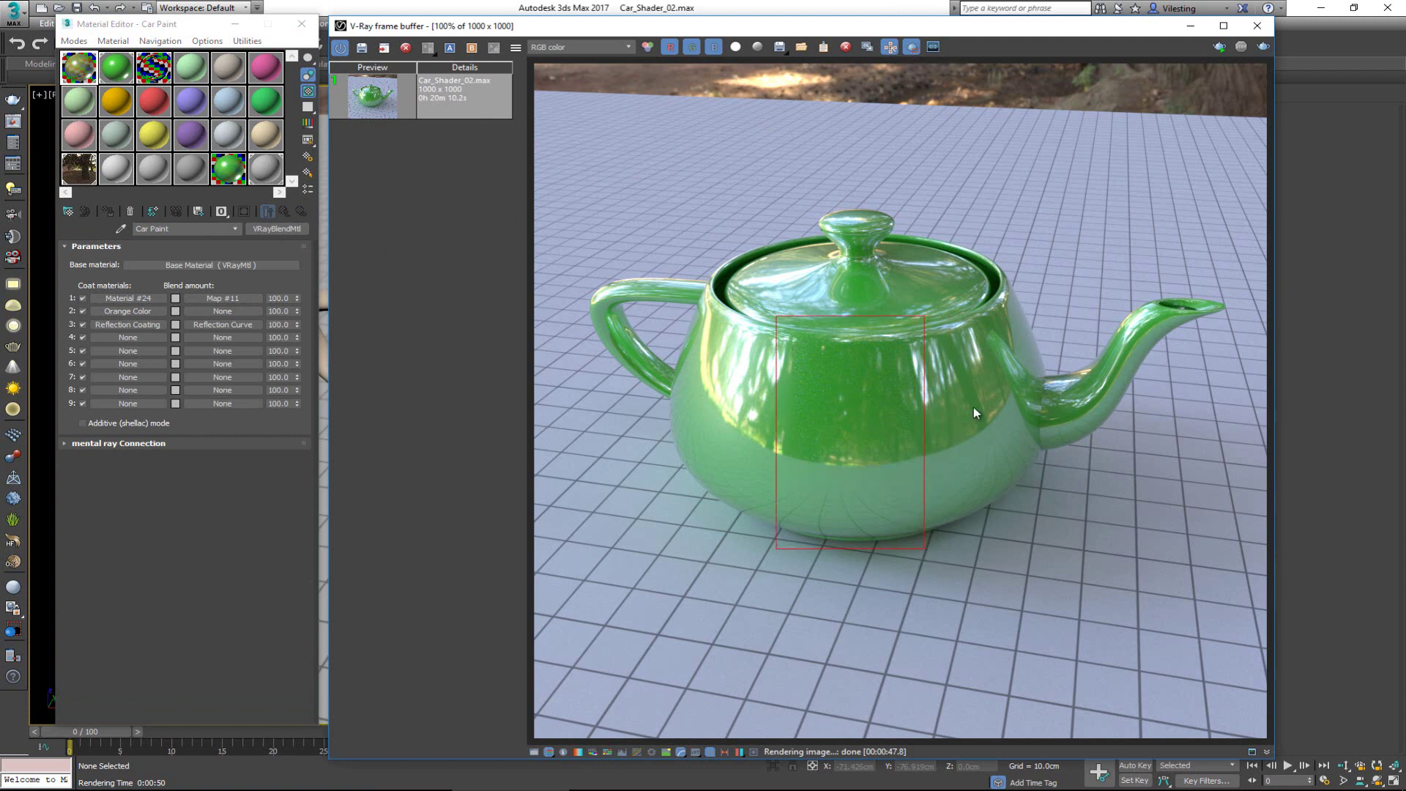
pyautogui.click(1261, 49)
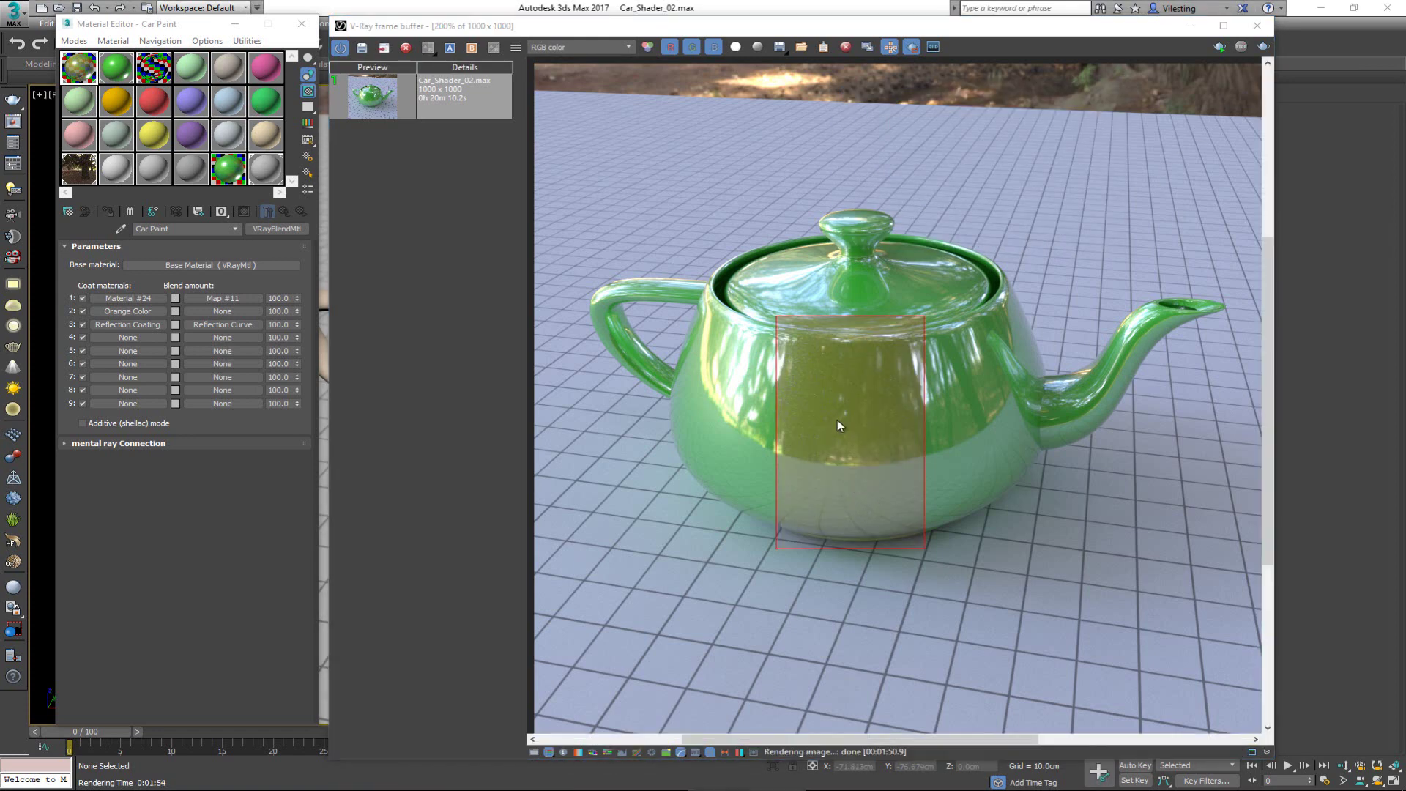
# Step: Examine the flakes and the blended orange and green color up close in the rendered region
pyautogui.scroll(2, 837, 420)
pyautogui.scroll(-1, 836, 444)
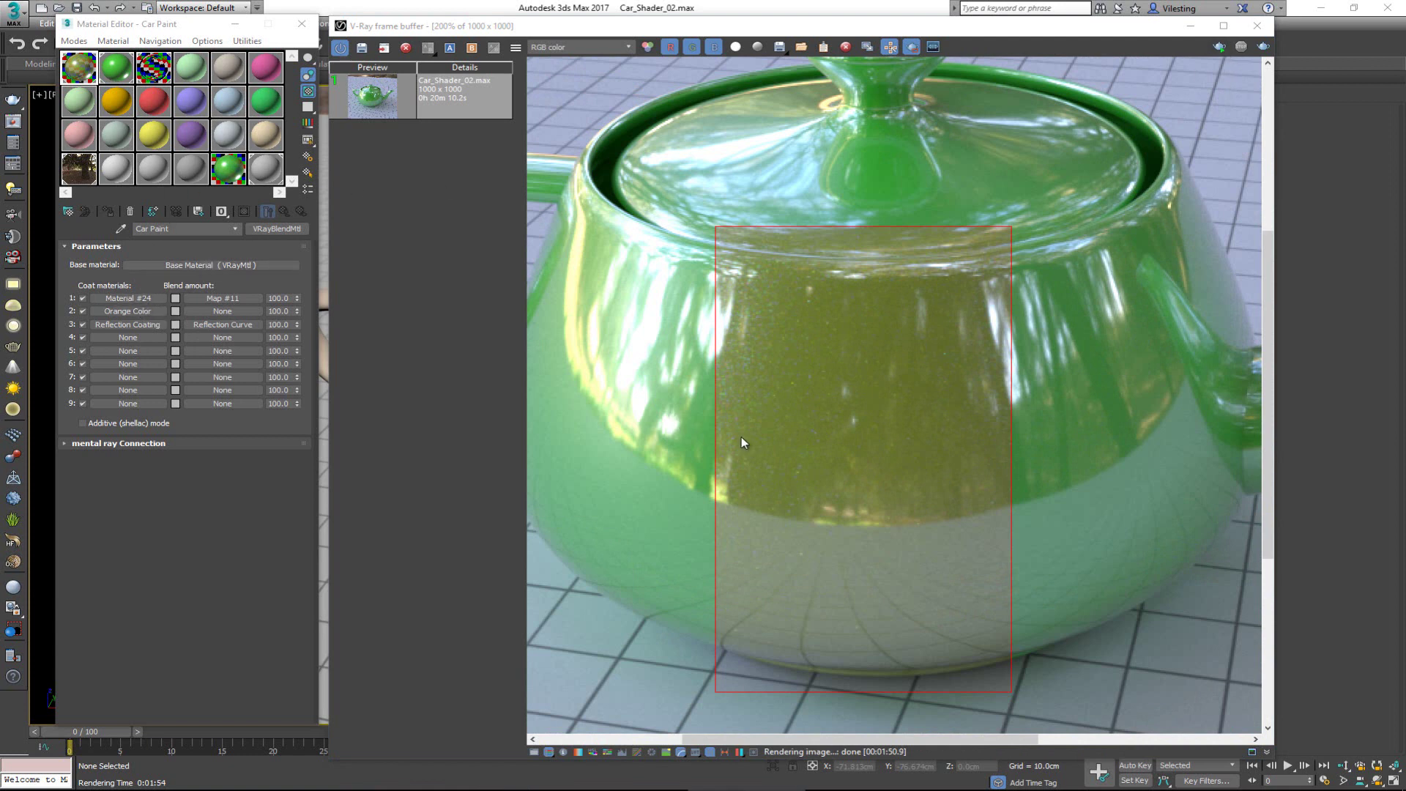
pyautogui.scroll(1, 746, 348)
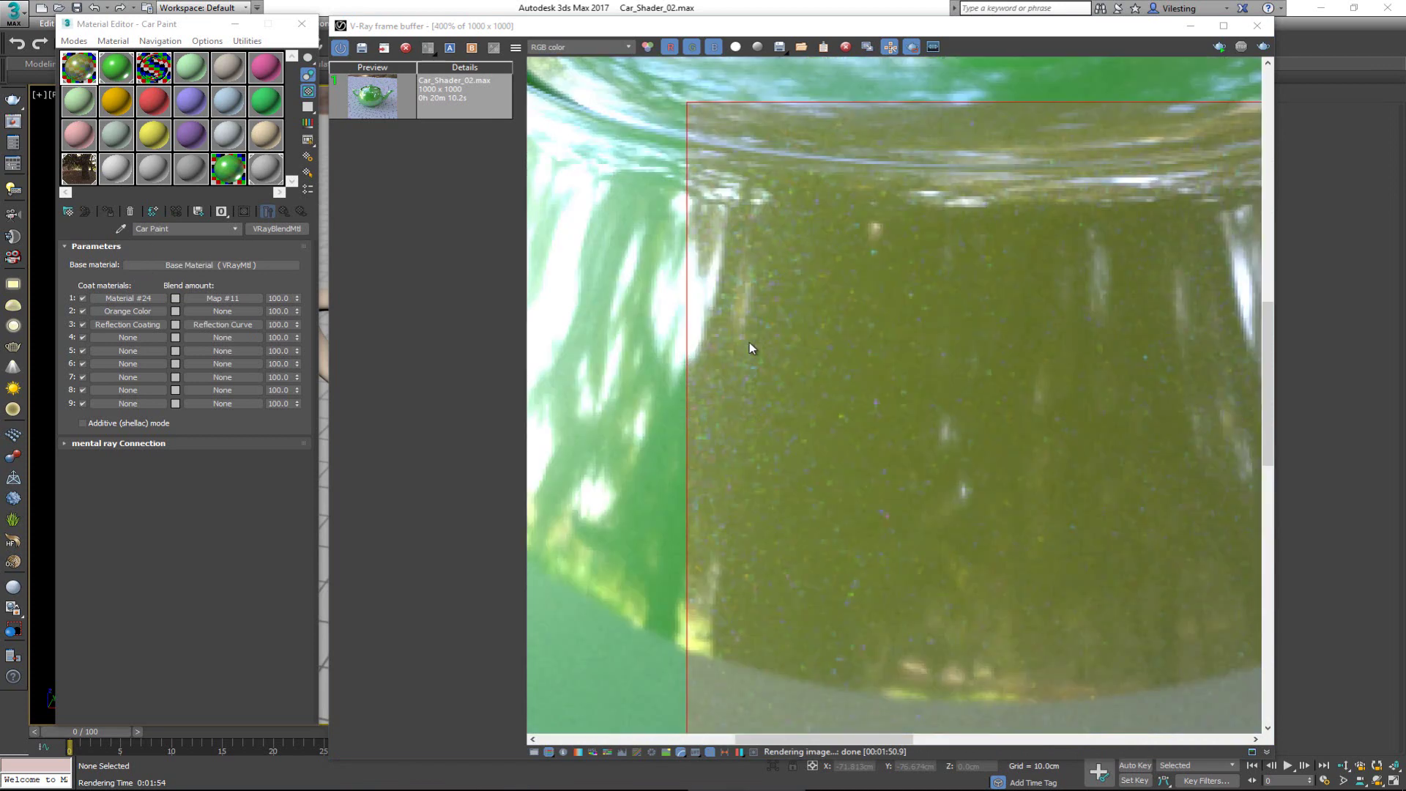
pyautogui.moveTo(746, 283); pyautogui.dragTo(682, 181, button='middle')
pyautogui.moveTo(794, 262); pyautogui.dragTo(680, 288, button='middle')
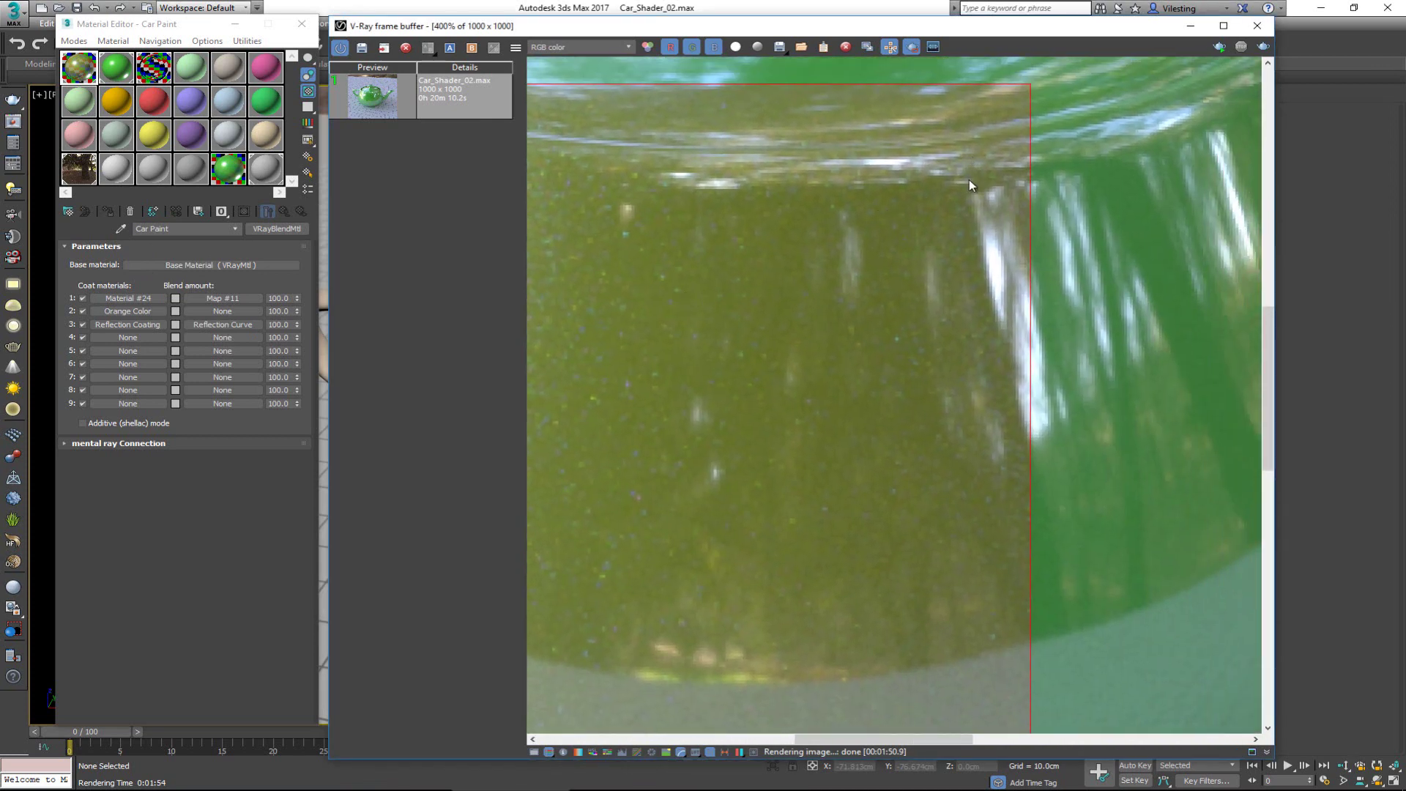
pyautogui.moveTo(750, 255); pyautogui.dragTo(822, 265, button='middle')
pyautogui.scroll(-1, 821, 265)
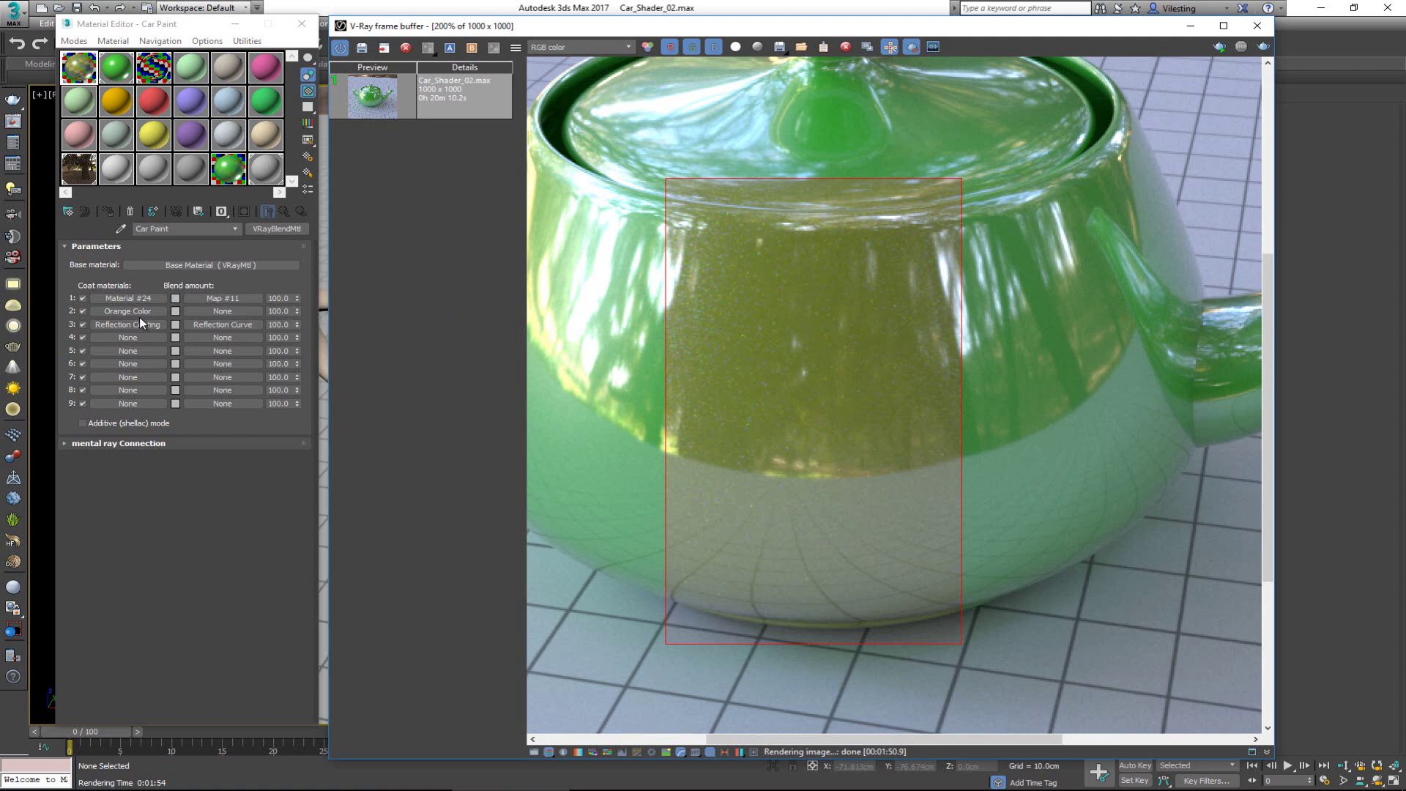
# Step: Add a Falloff map to the second coat's blend amount and bow its mix curve upward with an added Bezier Smooth point
pyautogui.click(213, 310)
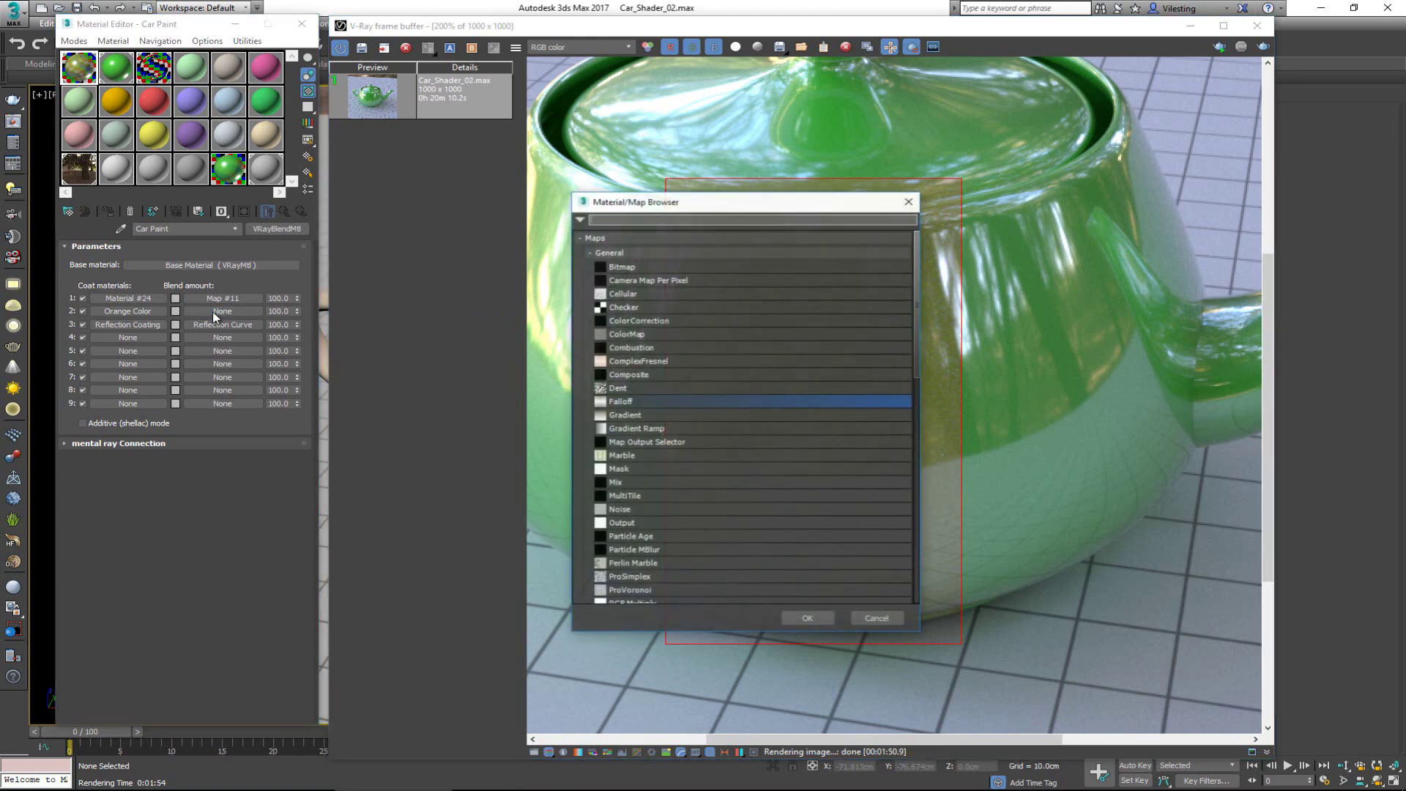
pyautogui.doubleClick(629, 403)
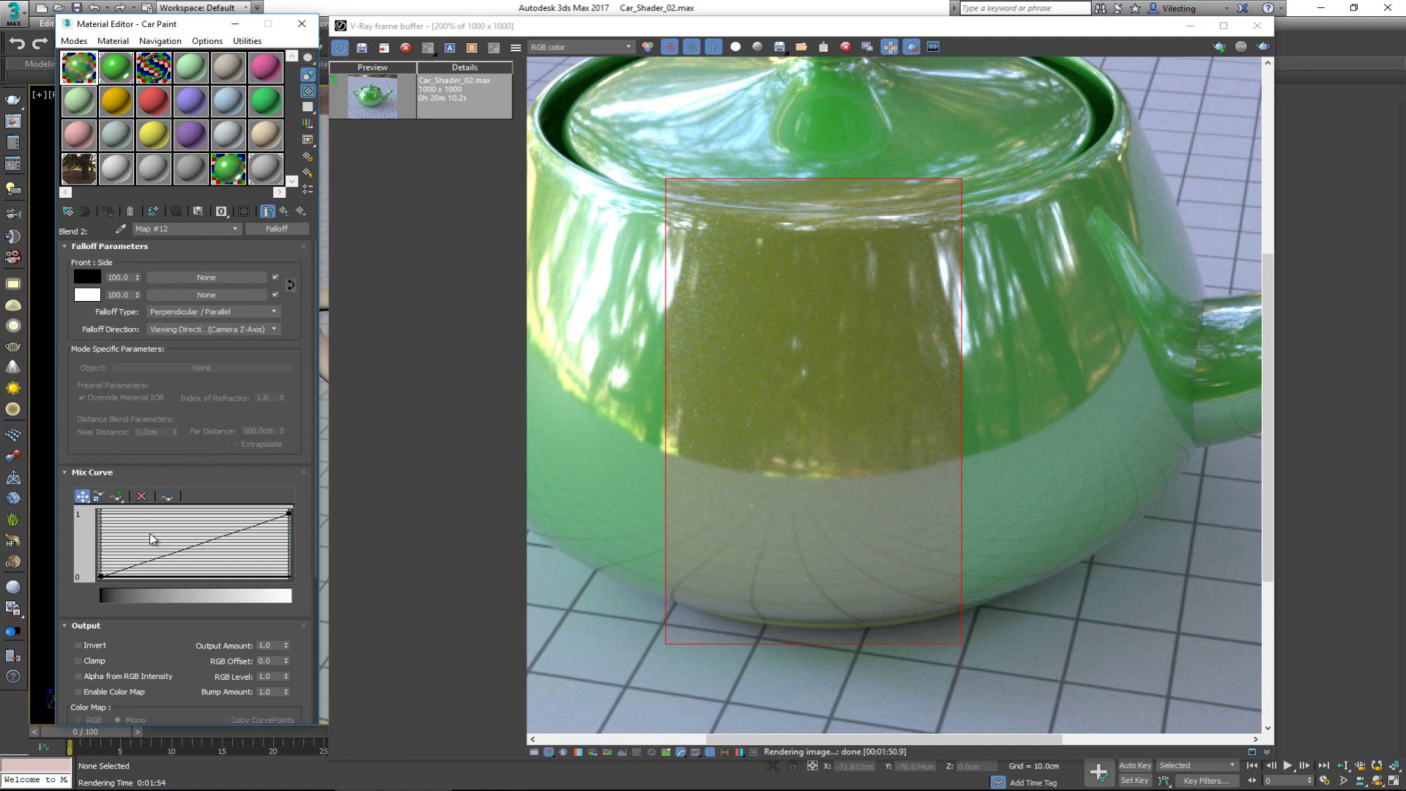
pyautogui.click(117, 496)
pyautogui.click(82, 496)
pyautogui.moveTo(198, 544); pyautogui.dragTo(174, 525)
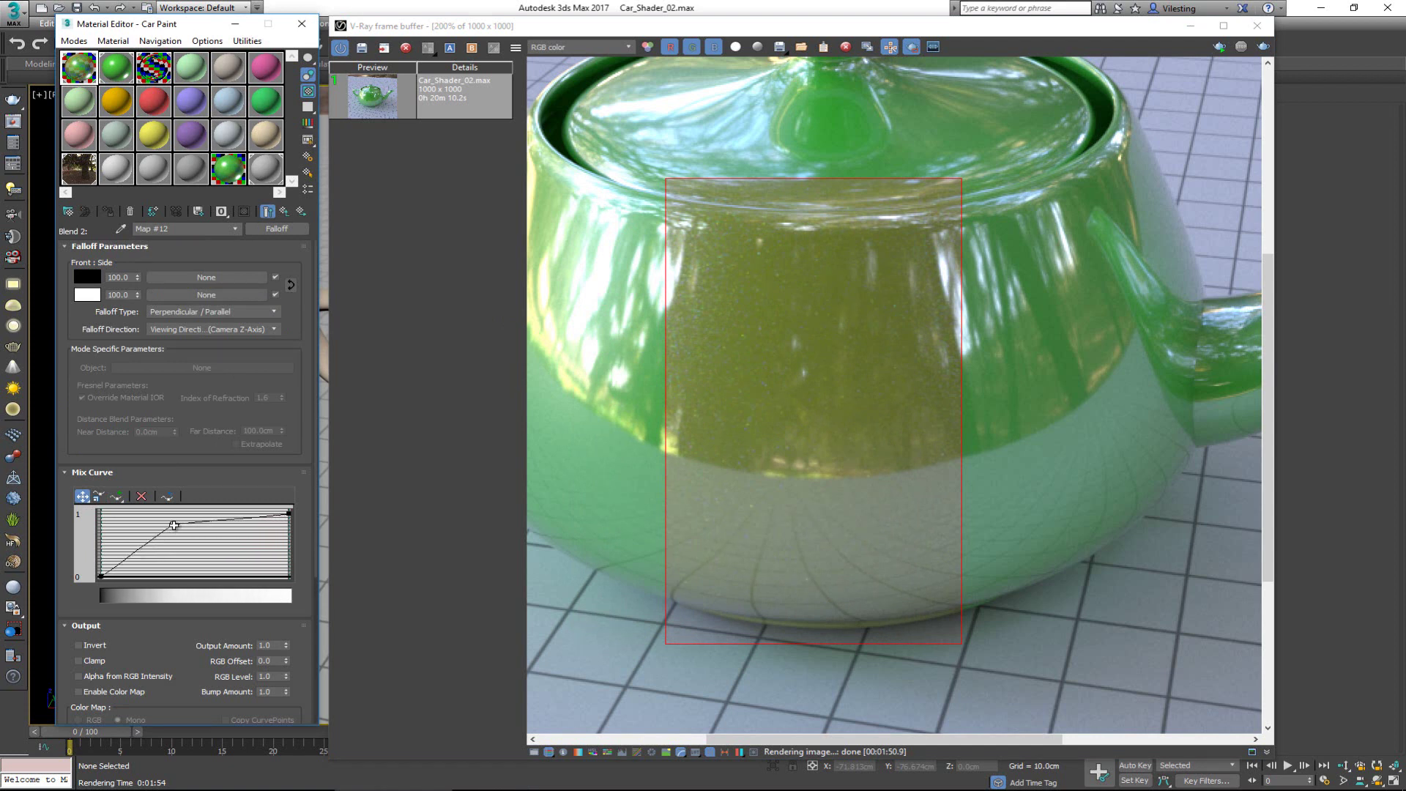
pyautogui.rightClick(174, 525)
pyautogui.click(222, 550)
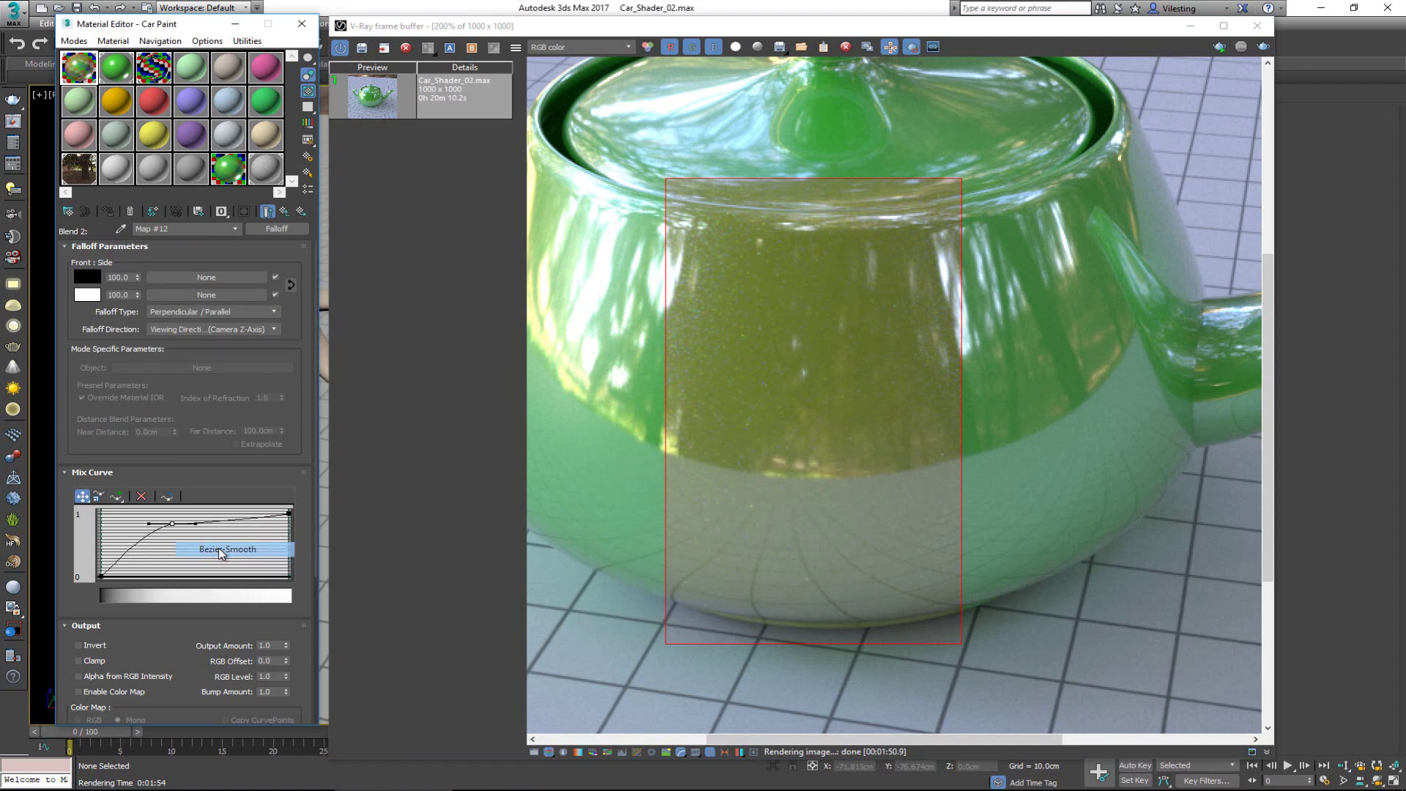
pyautogui.moveTo(195, 523)
pyautogui.mouseDown()
pyautogui.moveTo(223, 511)
pyautogui.moveTo(168, 527)
pyautogui.mouseUp()
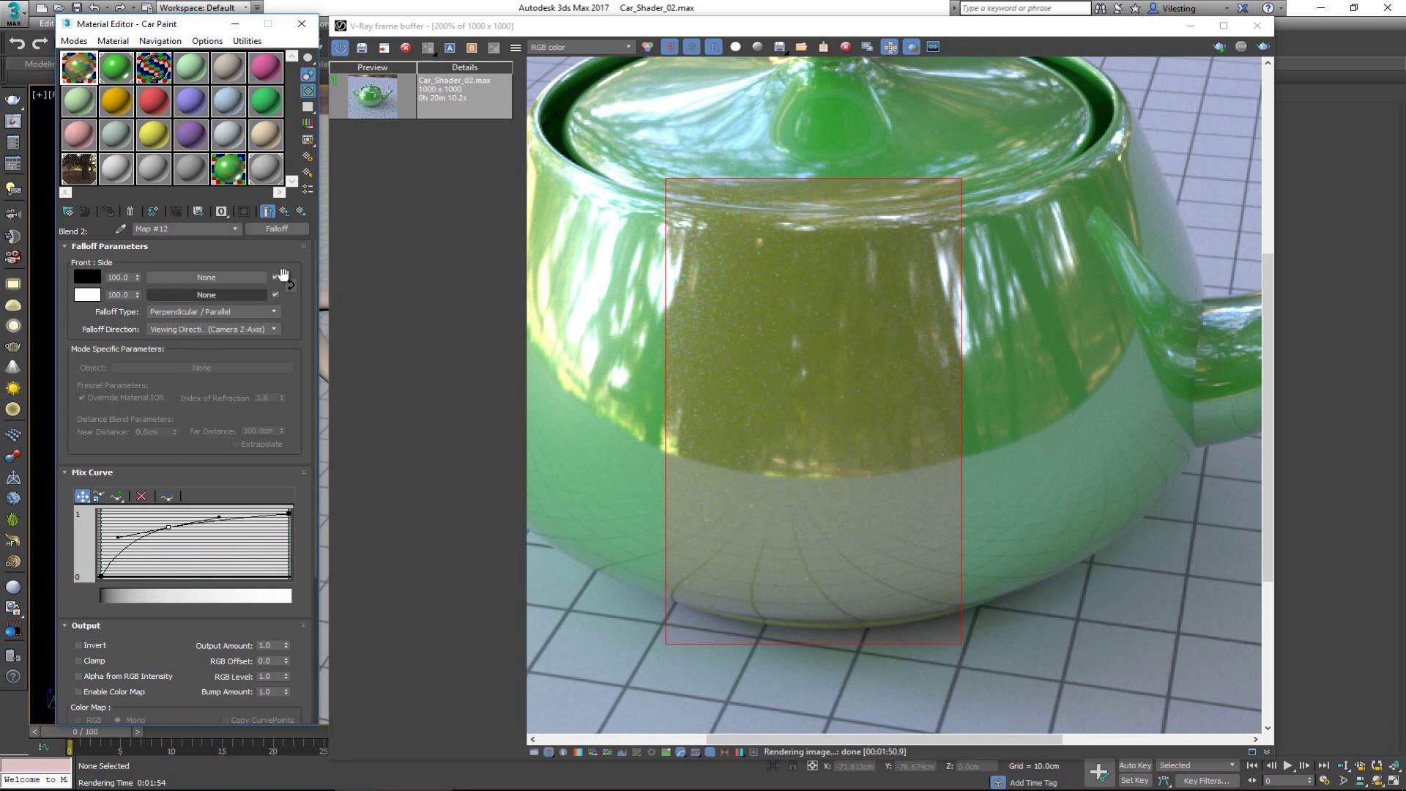
pyautogui.click(285, 212)
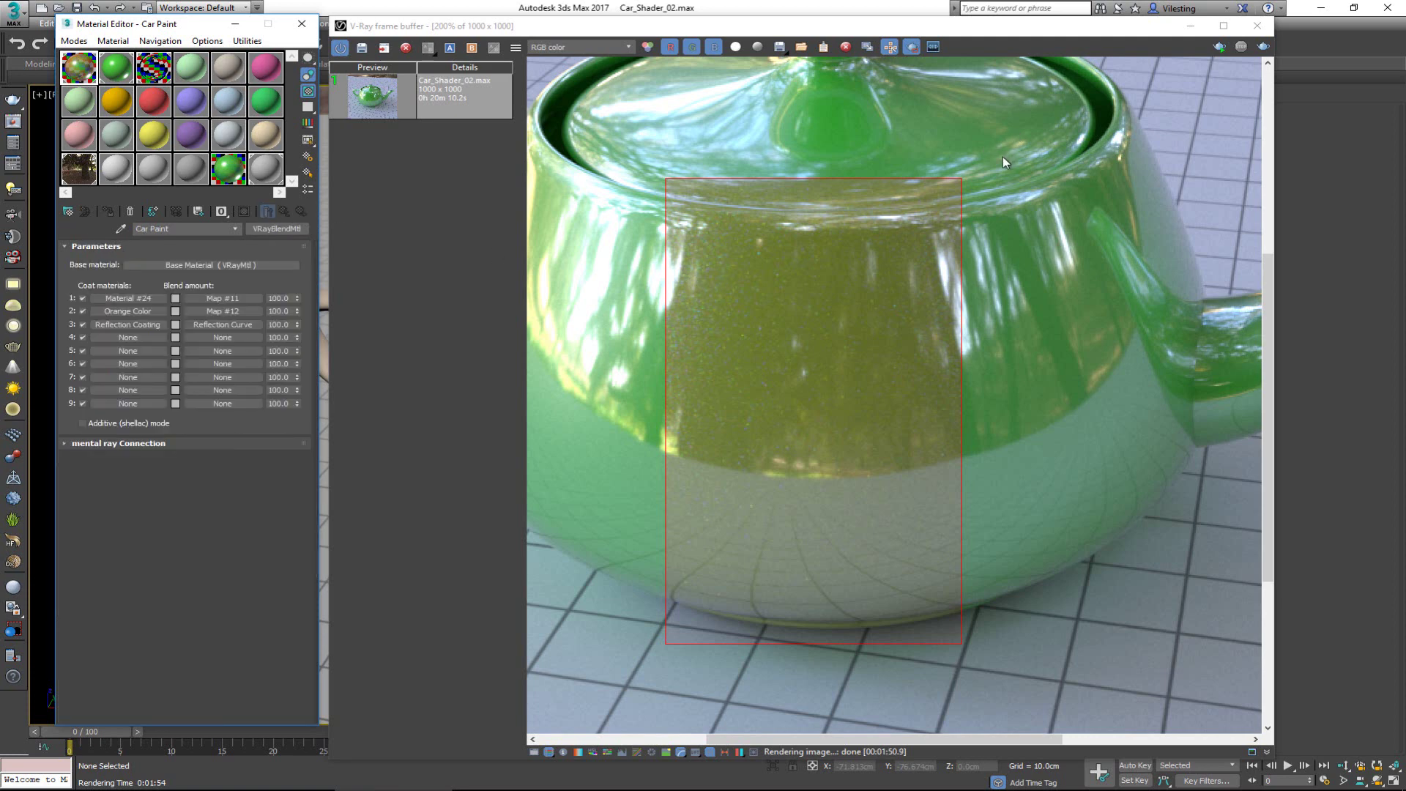
# Step: Redraw the render region from the middle of the teapot body to its spout-side edge and render it
pyautogui.moveTo(852, 218); pyautogui.dragTo(858, 244, button='middle')
pyautogui.scroll(-1, 858, 243)
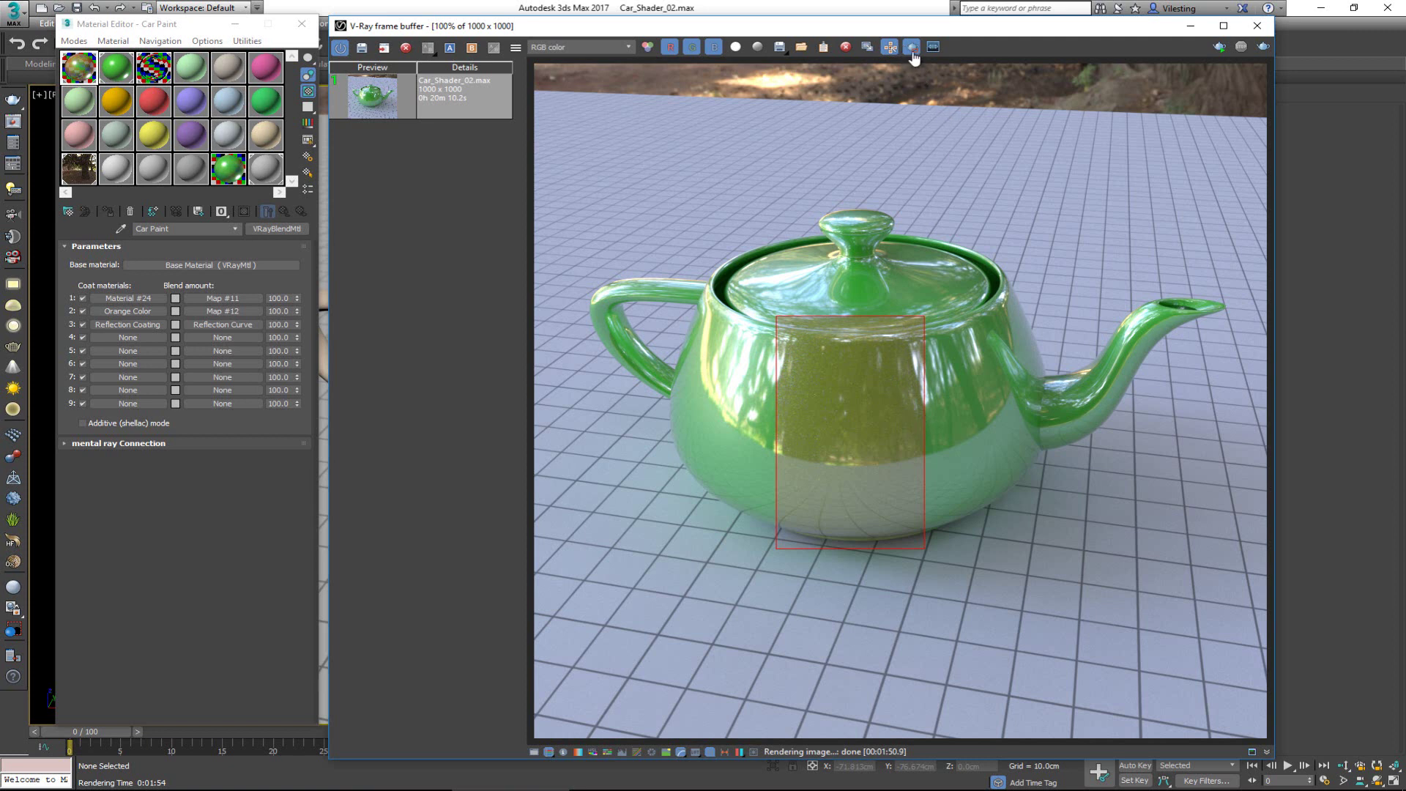
pyautogui.moveTo(853, 326); pyautogui.dragTo(1047, 547)
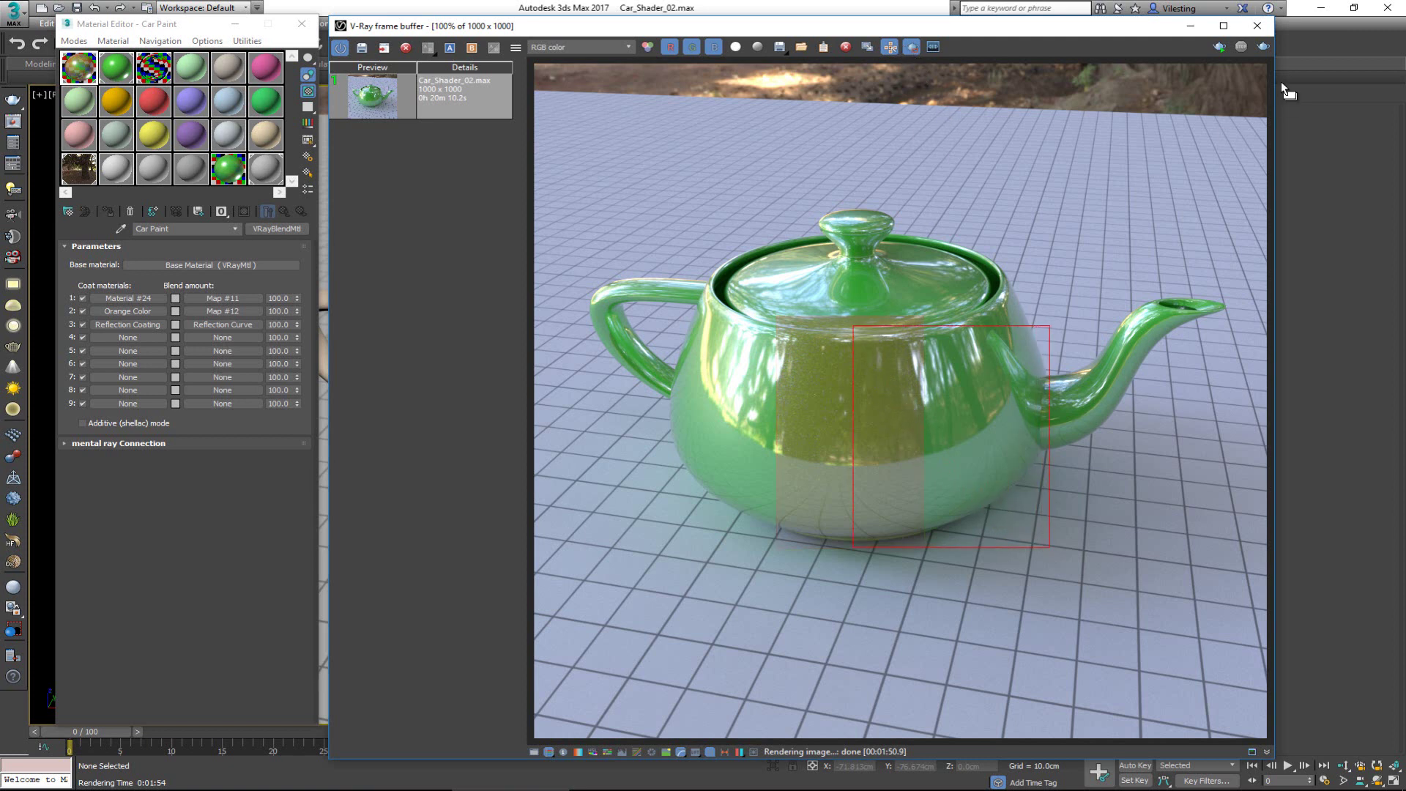
pyautogui.click(1265, 48)
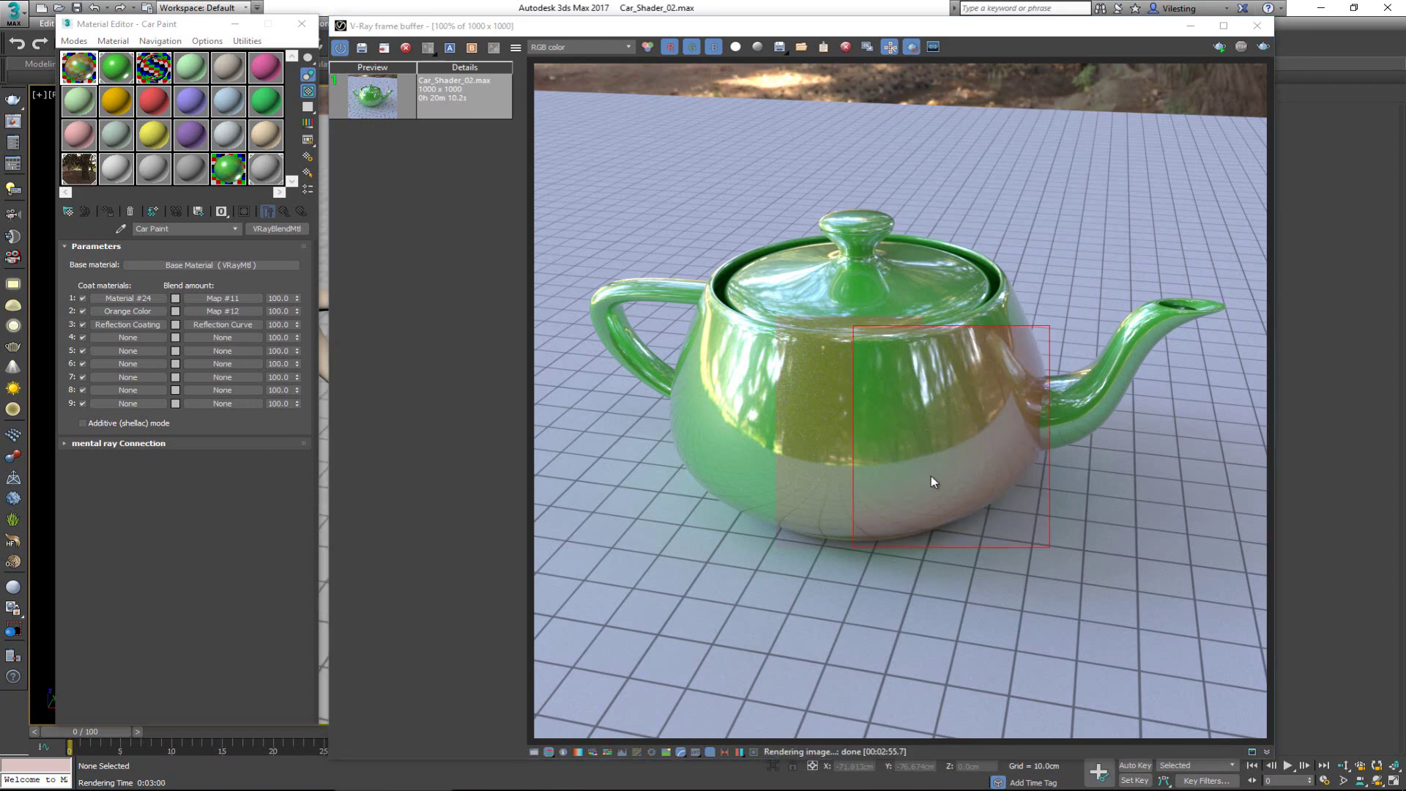
# Step: Pull the middle point of the second coat's blend falloff curve down toward the side end so the curve sags, and re-render the region
pyautogui.click(213, 314)
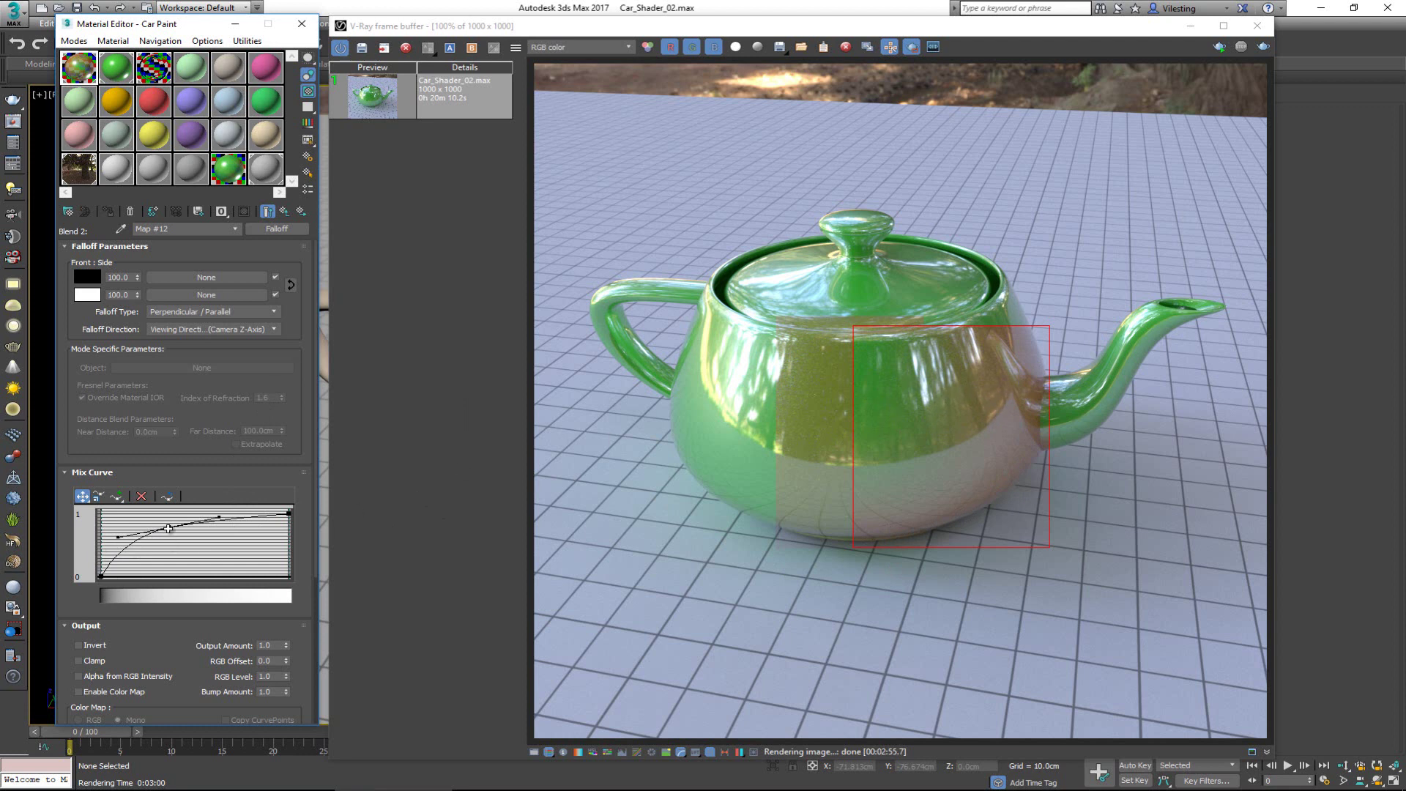
pyautogui.moveTo(169, 528); pyautogui.dragTo(234, 561)
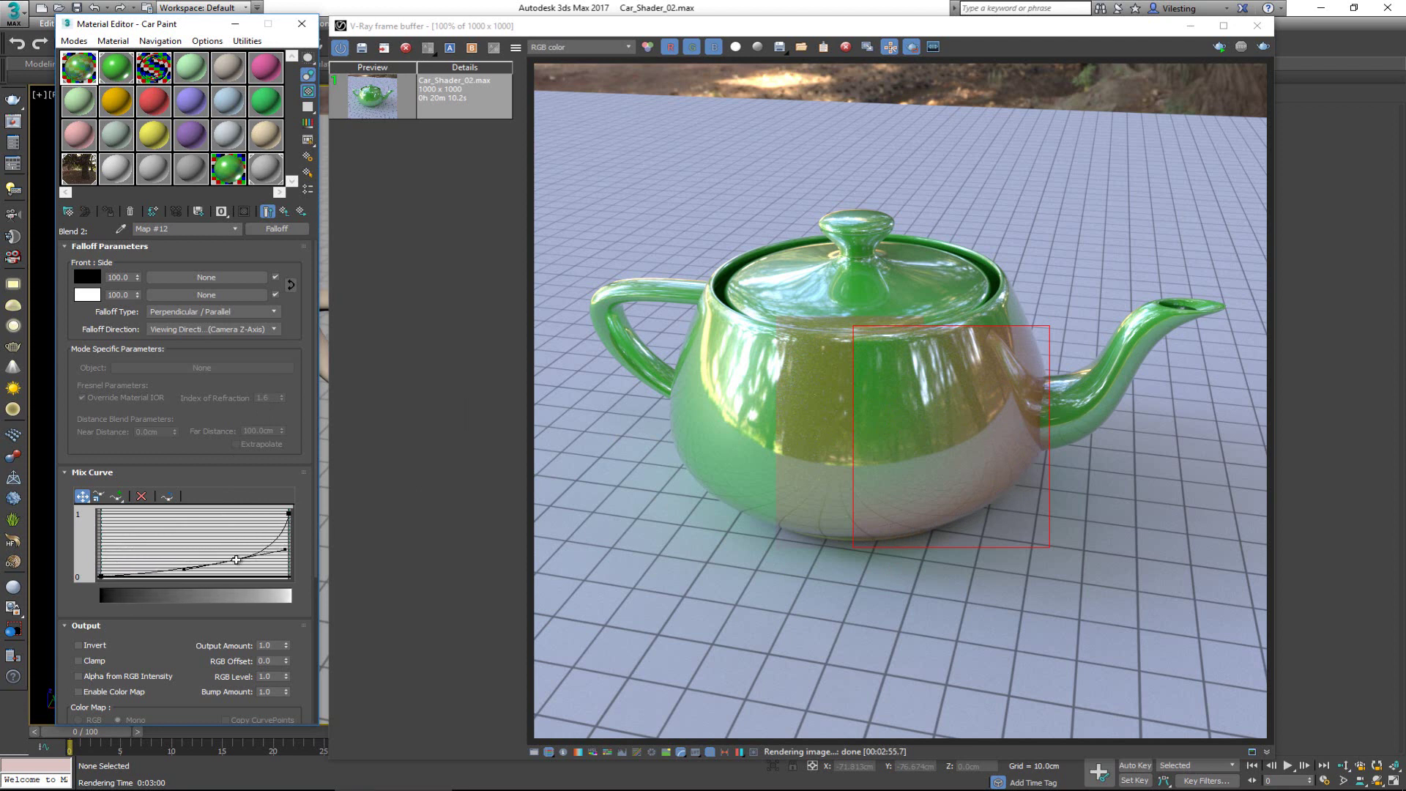
pyautogui.click(1263, 47)
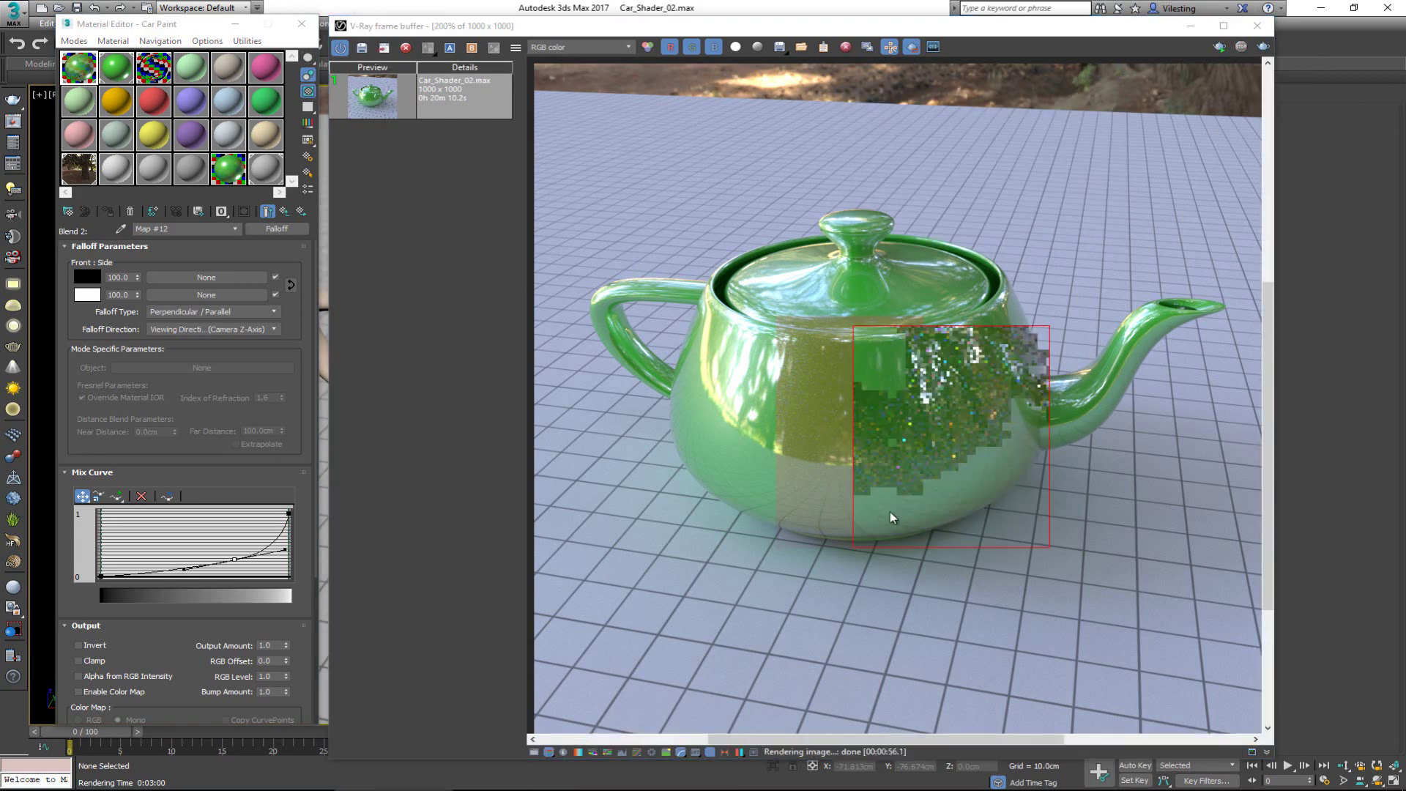
# Step: Raise the middle point of the second coat's blend falloff curve and shift it toward the front side so the curve bows upward
pyautogui.scroll(1, 889, 511)
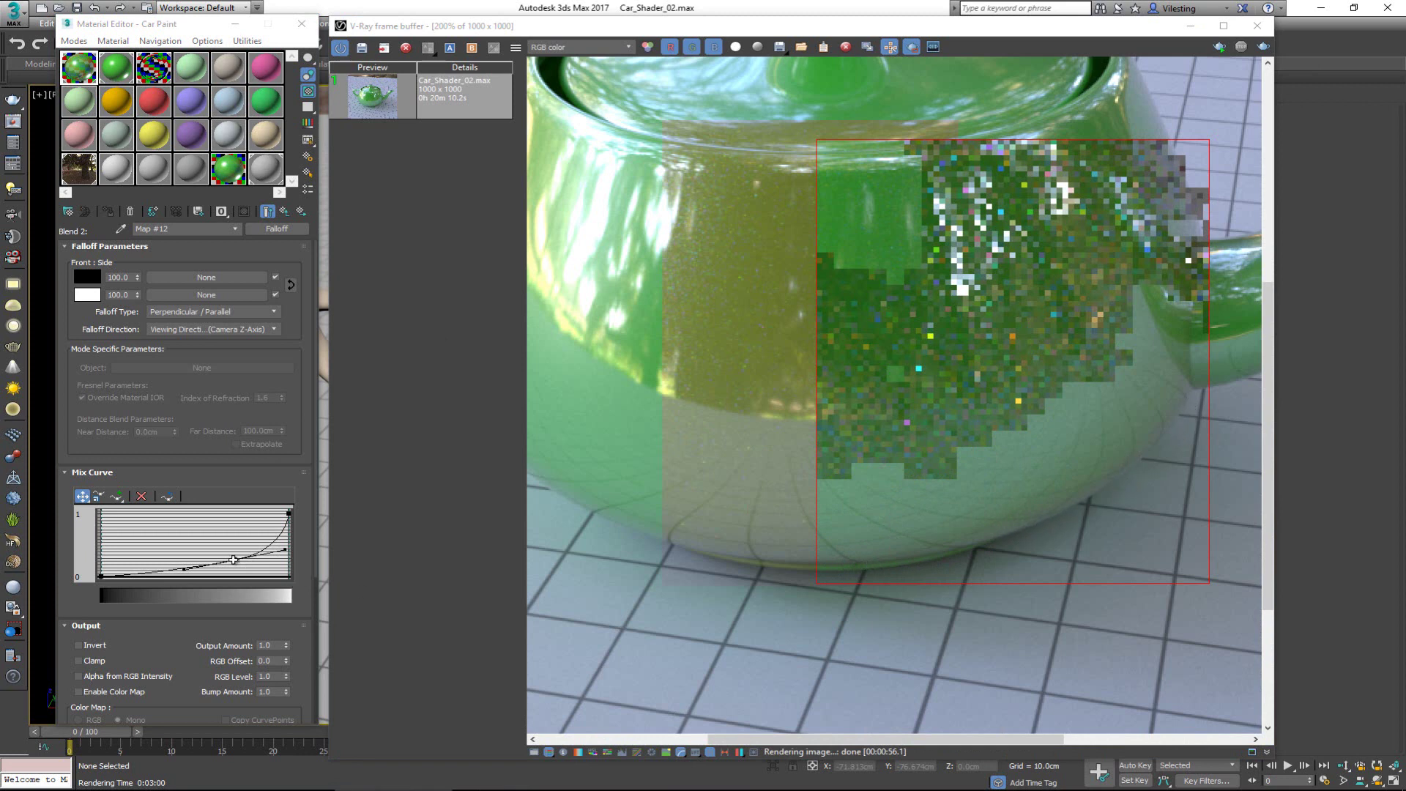
pyautogui.moveTo(234, 558); pyautogui.dragTo(169, 542)
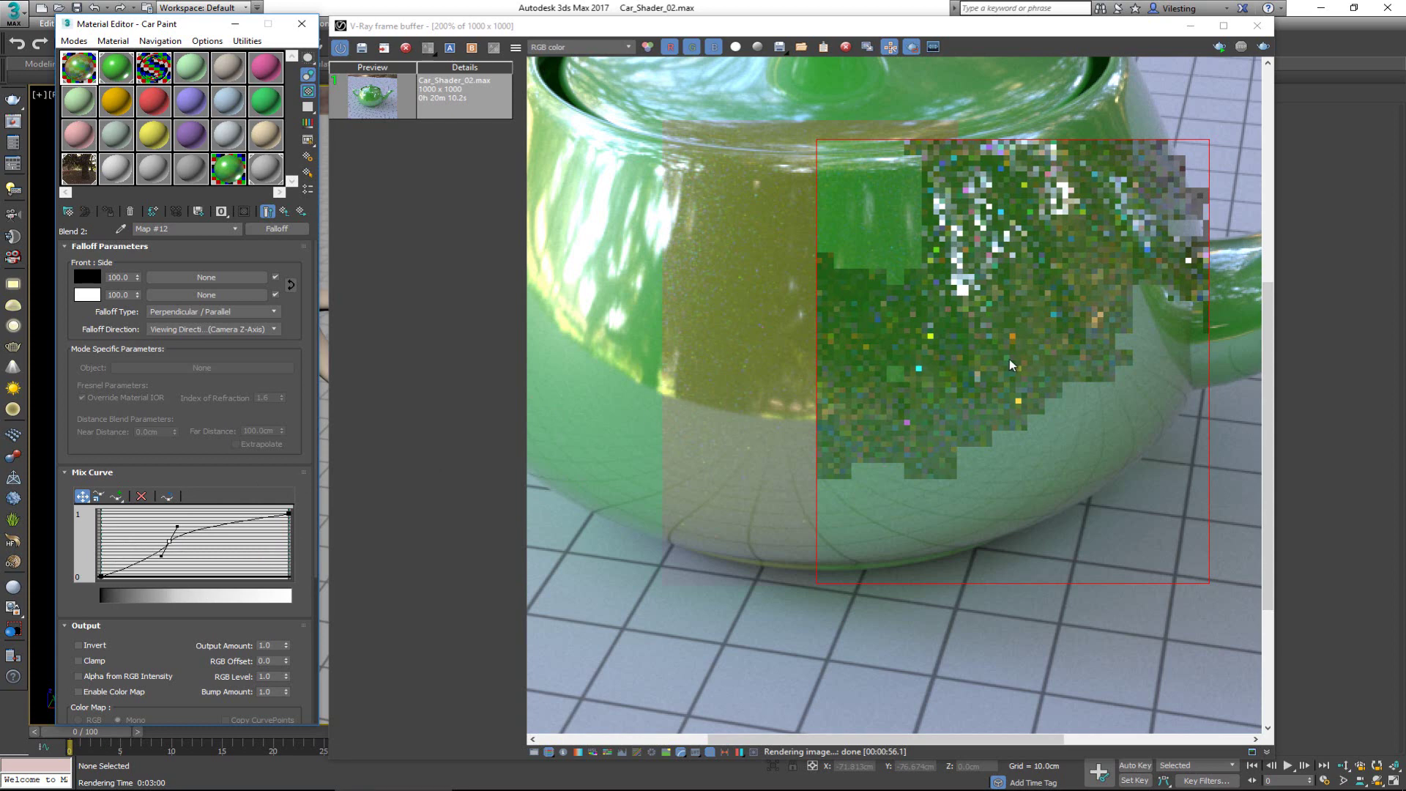
pyautogui.scroll(-3, 935, 412)
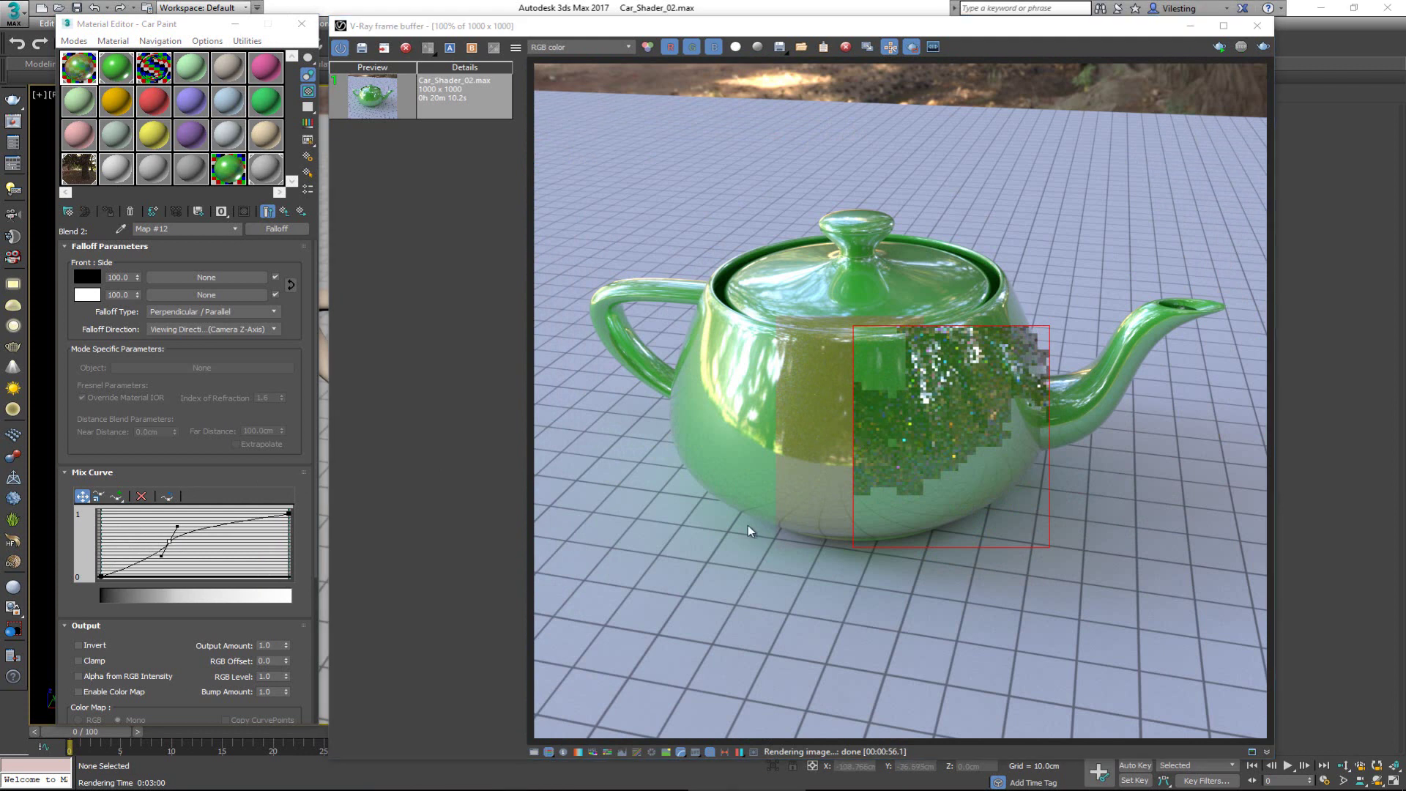
pyautogui.click(285, 213)
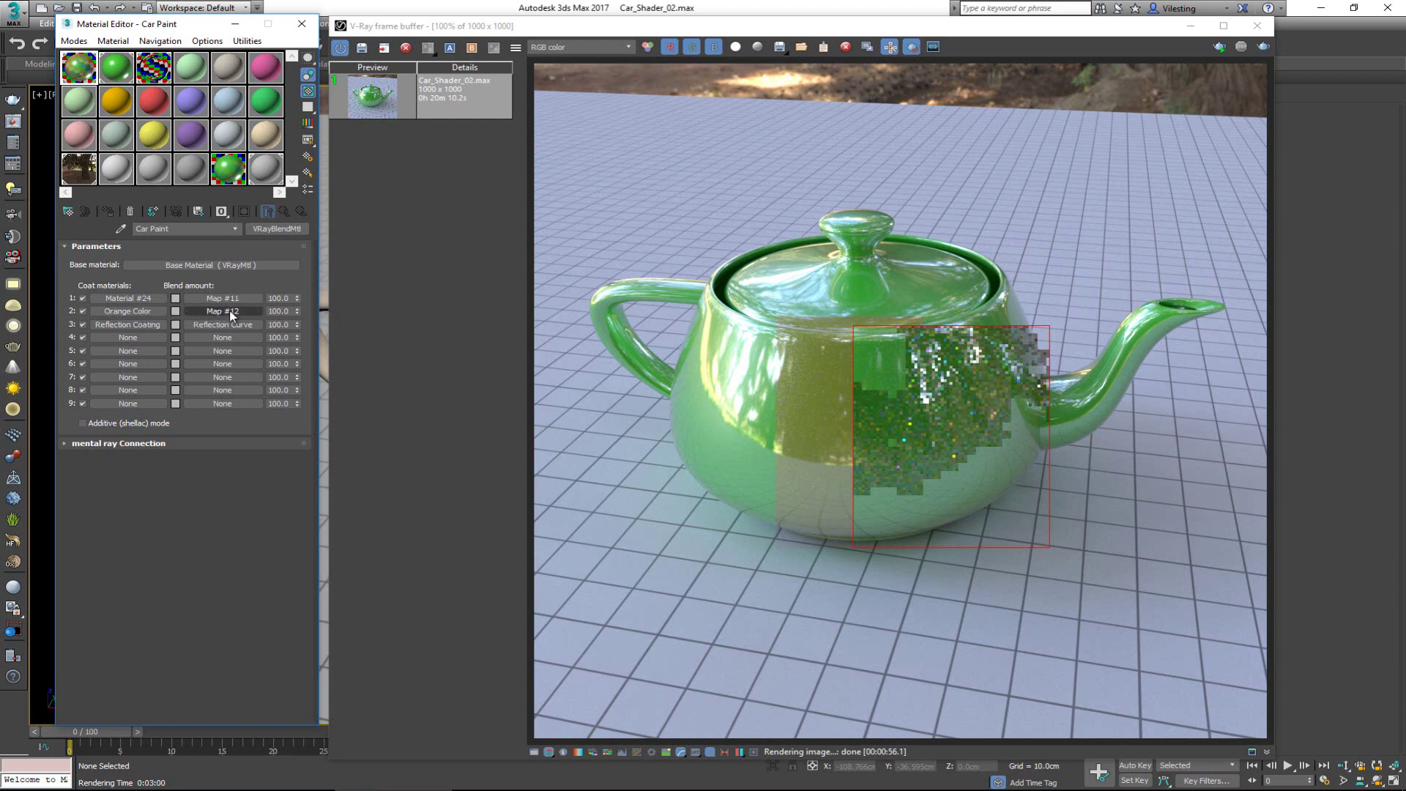
# Step: Move the Reflection Coating material and its Reflection Curve blend map from the third coat slot to the fourth
pyautogui.moveTo(122, 325); pyautogui.dragTo(115, 337)
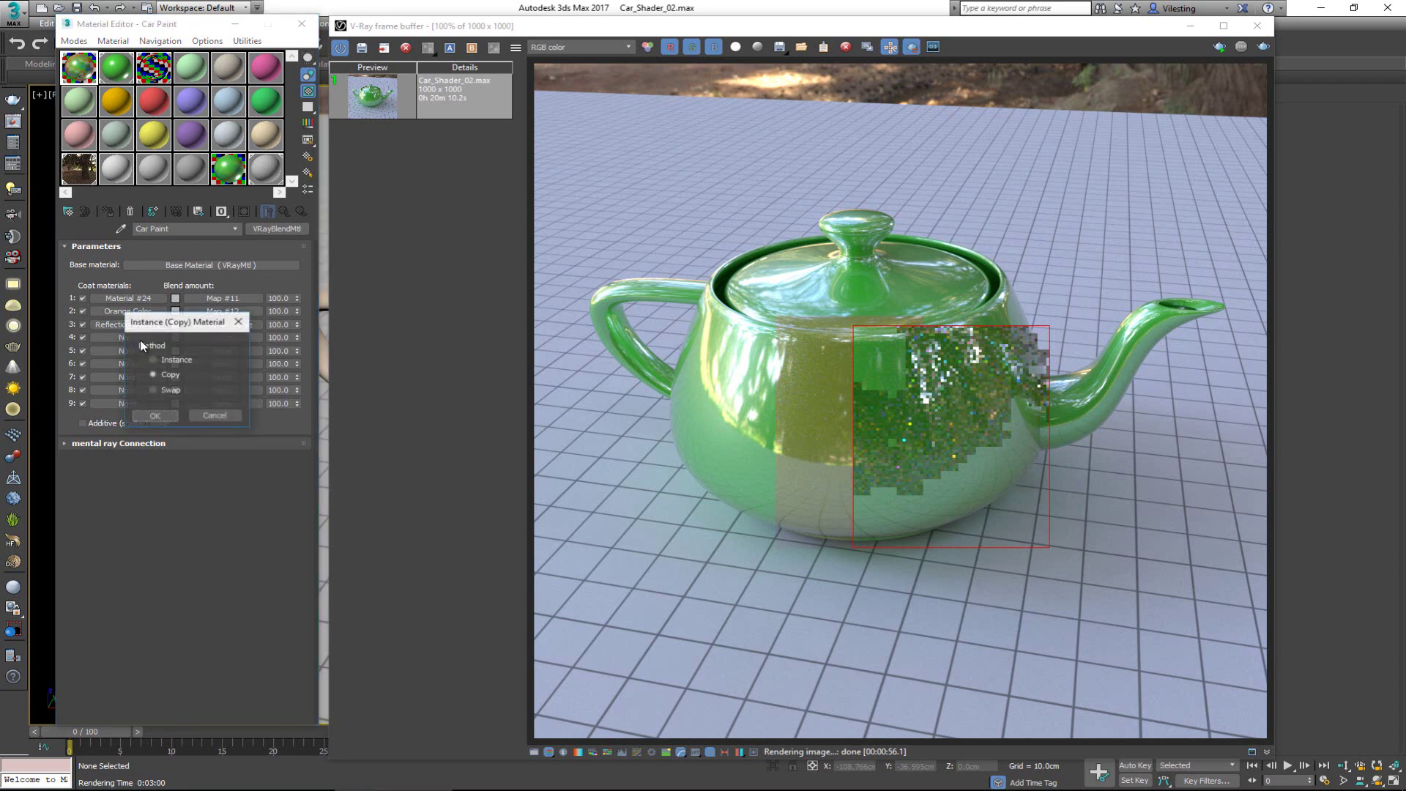
pyautogui.click(155, 415)
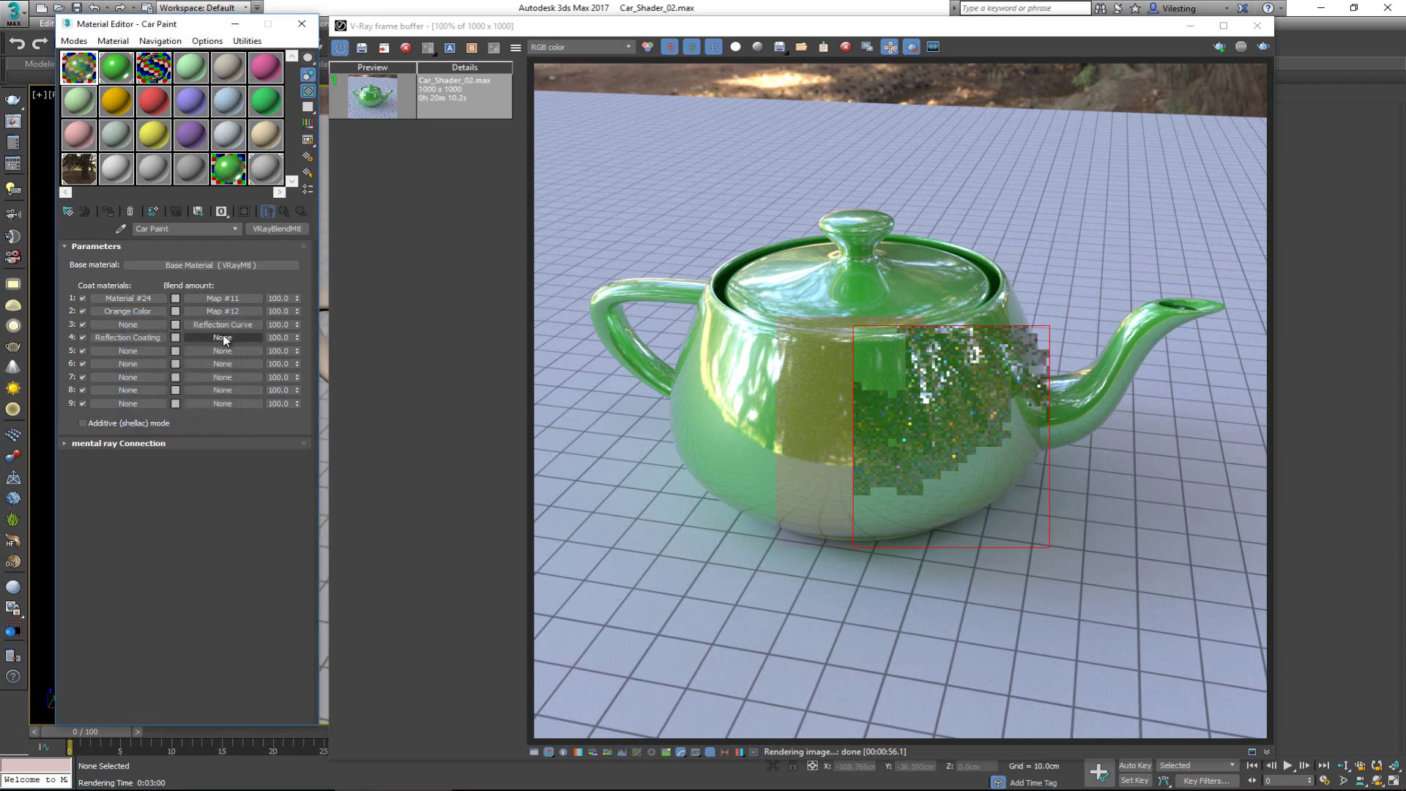
pyautogui.moveTo(223, 341); pyautogui.dragTo(223, 342)
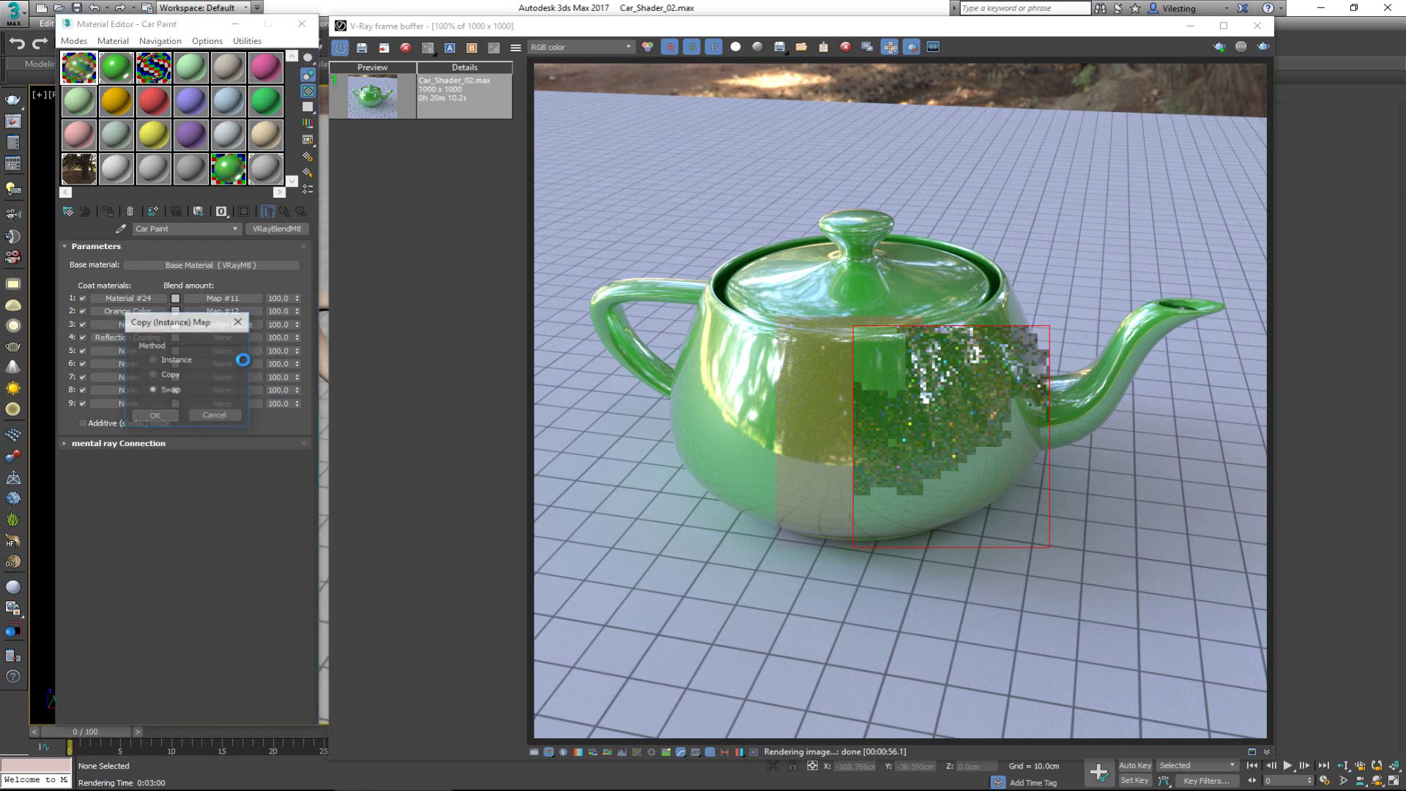
pyautogui.click(165, 418)
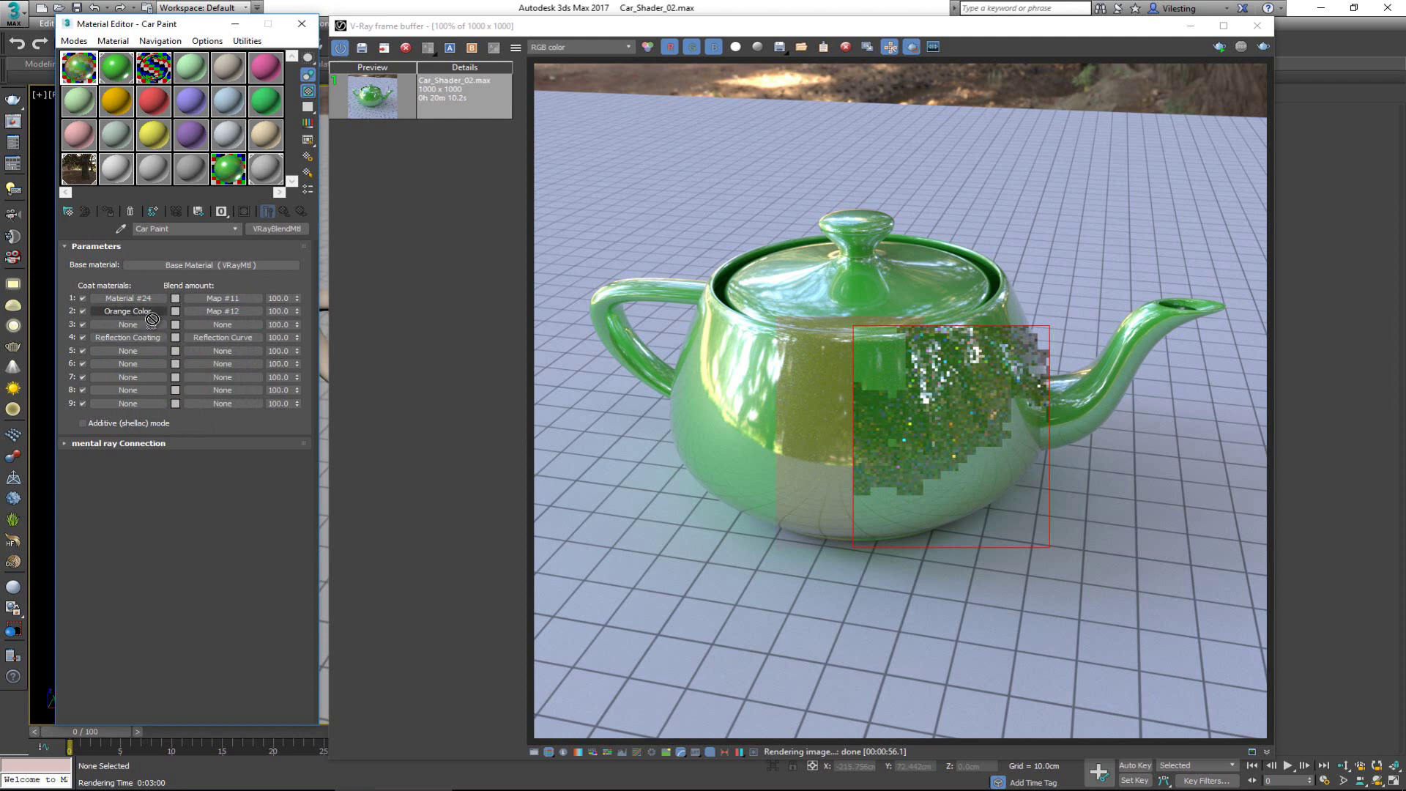
# Step: Copy the Orange Color material into the empty third coat slot and open the copy
pyautogui.moveTo(151, 319); pyautogui.dragTo(142, 324)
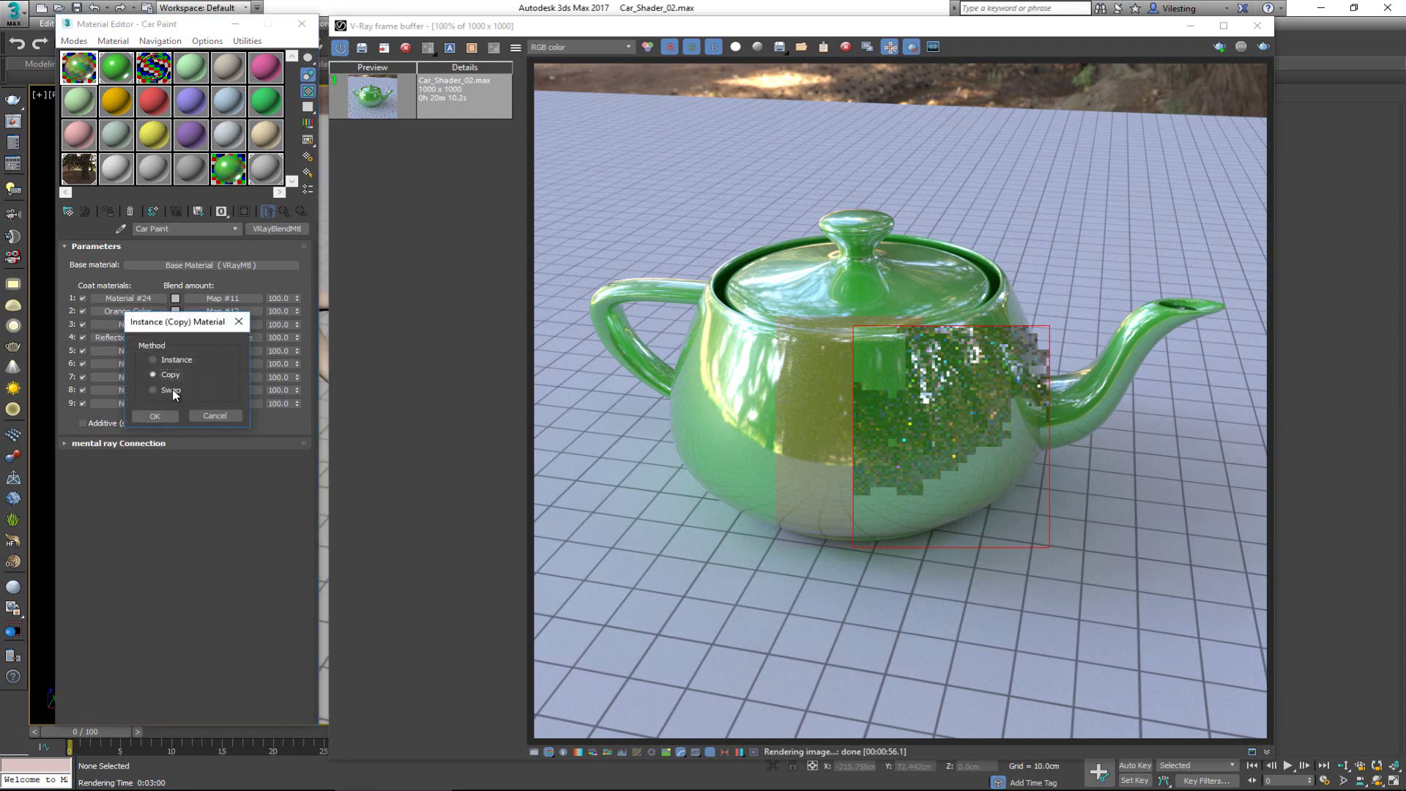
pyautogui.click(169, 415)
pyautogui.click(137, 323)
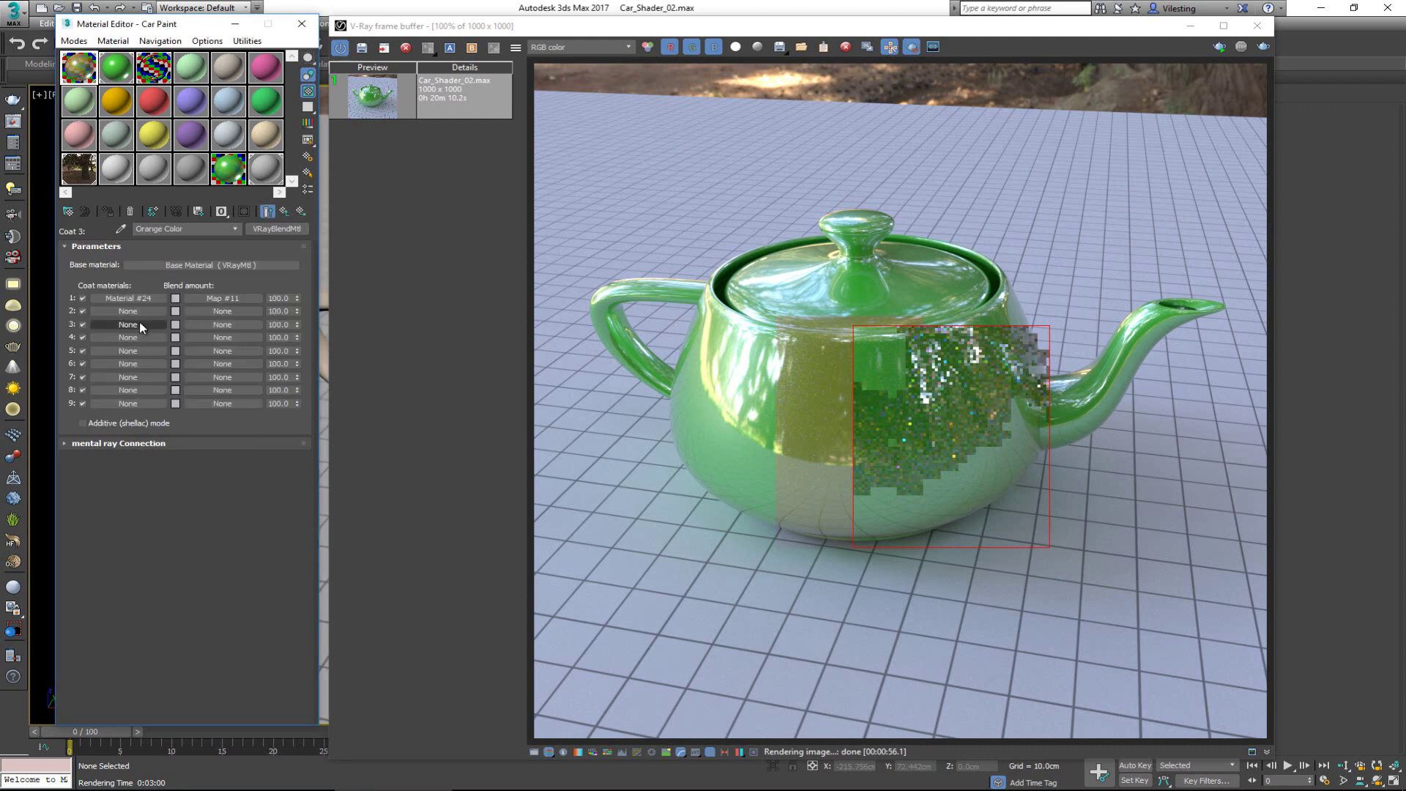
# Step: Change the front color of the copied coat's base diffuse falloff to blue with hue 168, saturation 241 and value 194
pyautogui.click(203, 266)
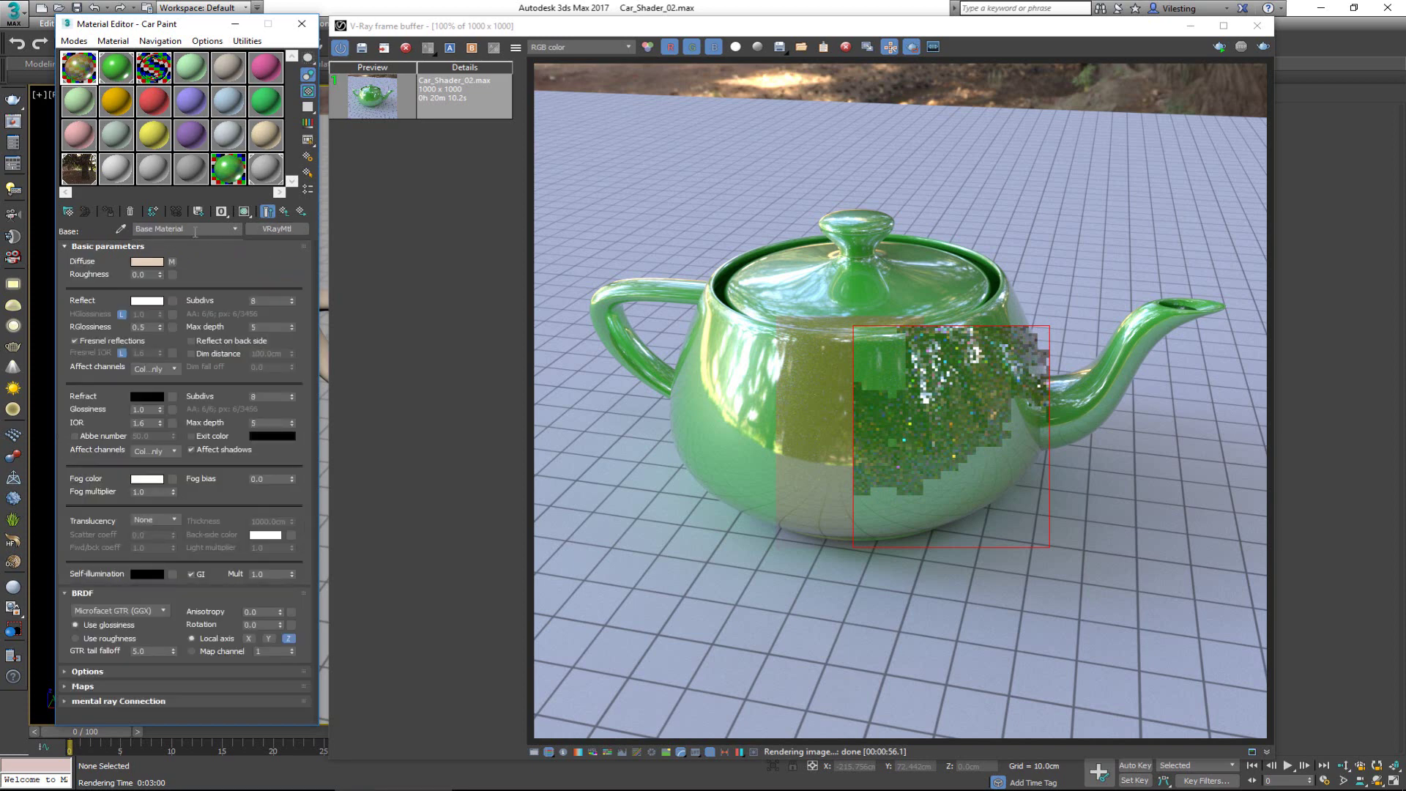
pyautogui.click(171, 261)
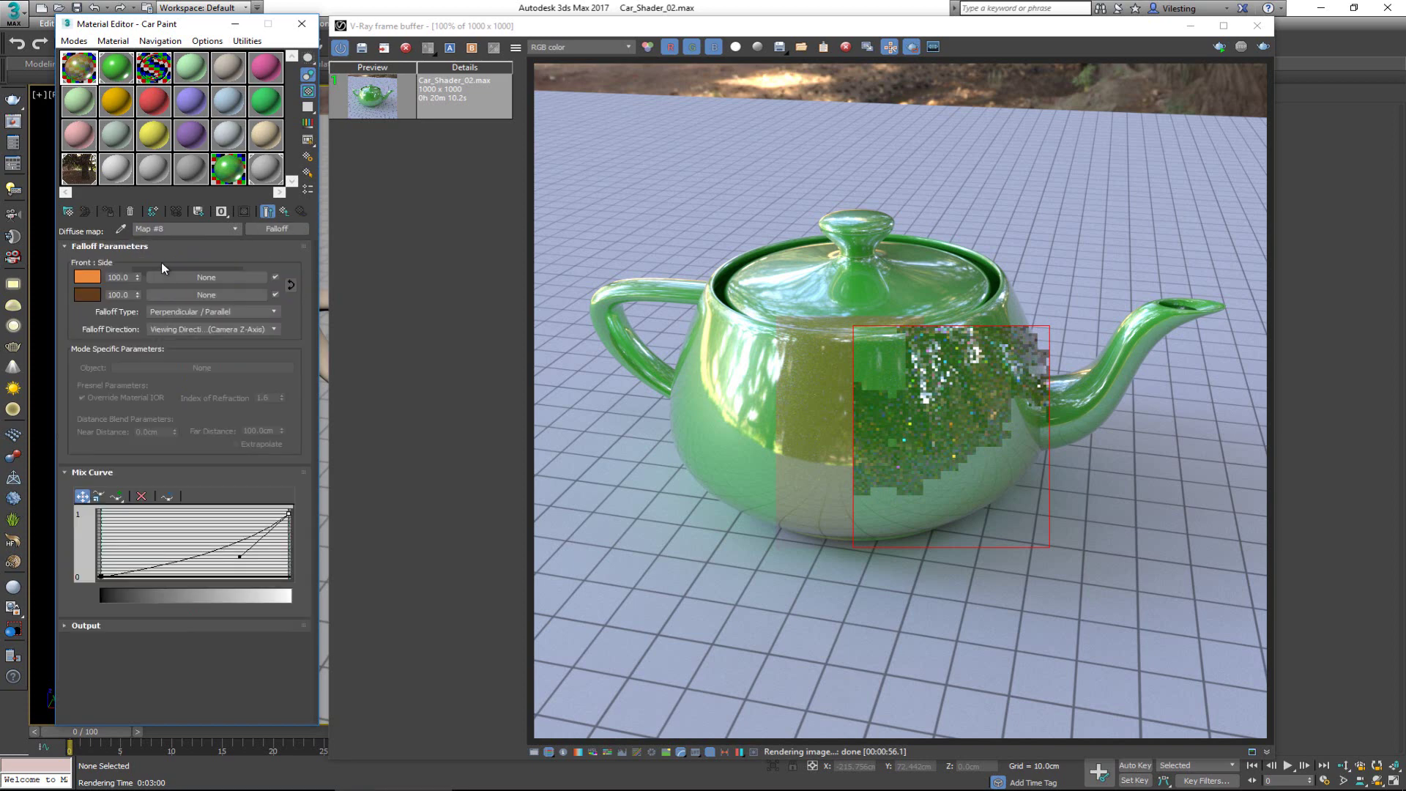
pyautogui.click(91, 279)
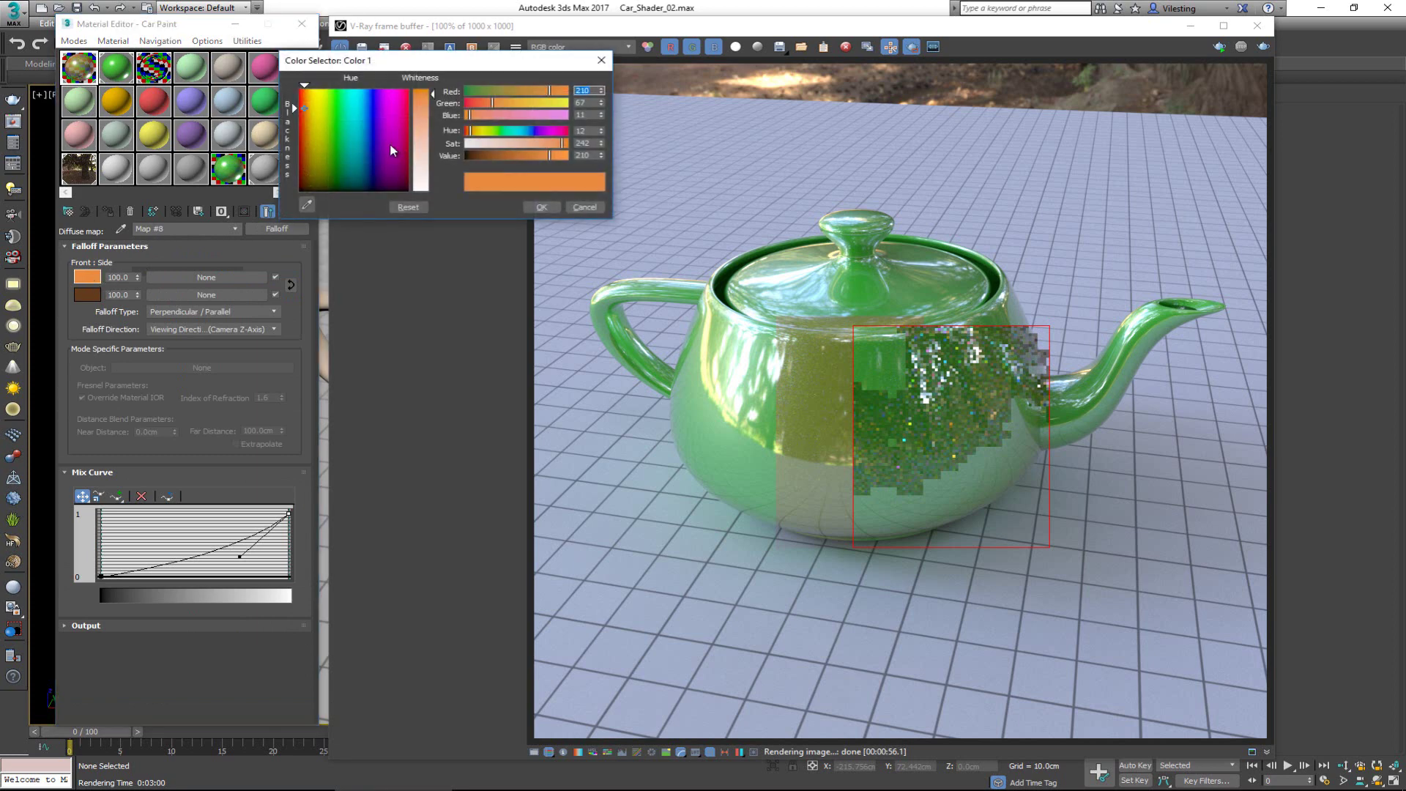
pyautogui.click(372, 115)
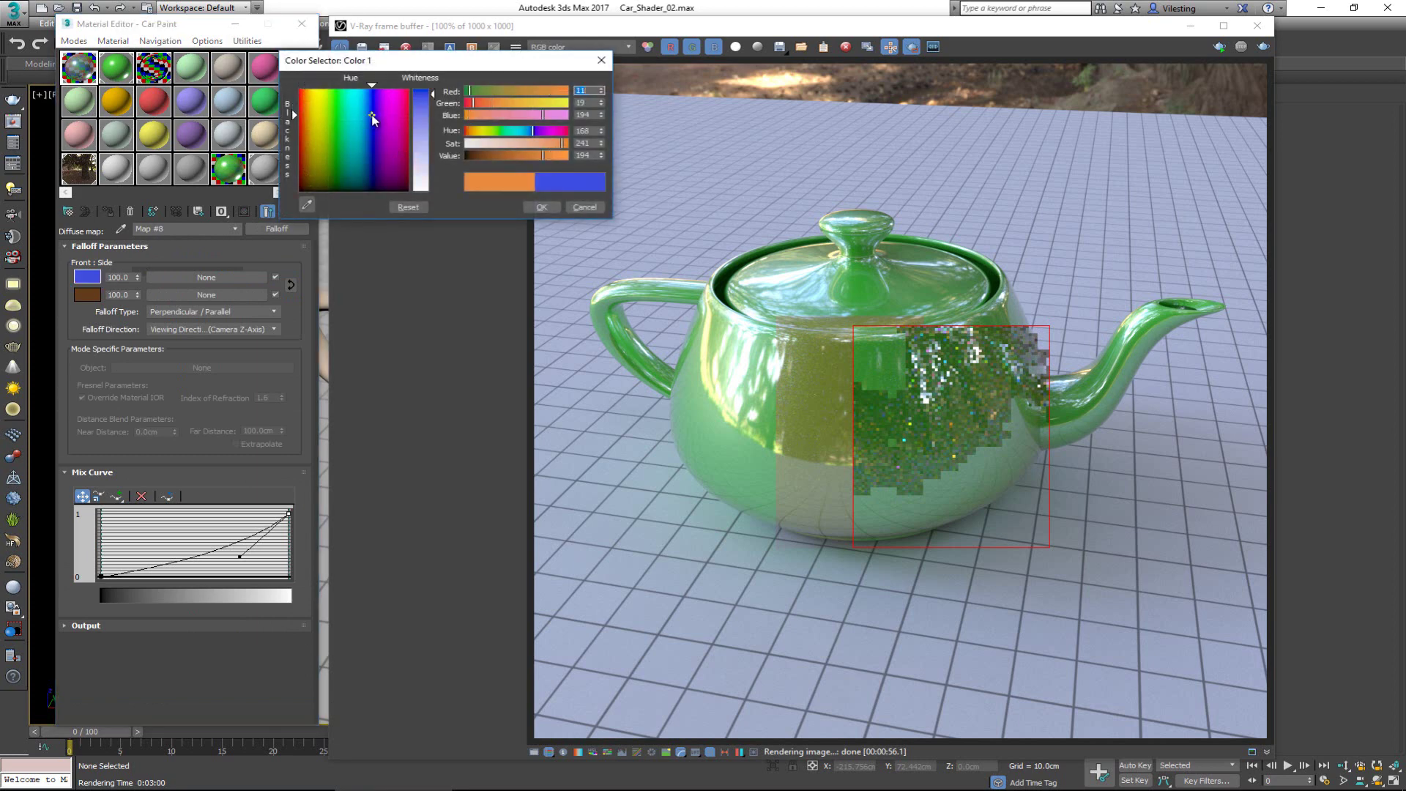
pyautogui.click(529, 208)
# Step: Copy the blue to the diffuse falloff's side color, darken it to navy, and return to the top-level Car Paint material
pyautogui.moveTo(91, 276); pyautogui.dragTo(92, 294)
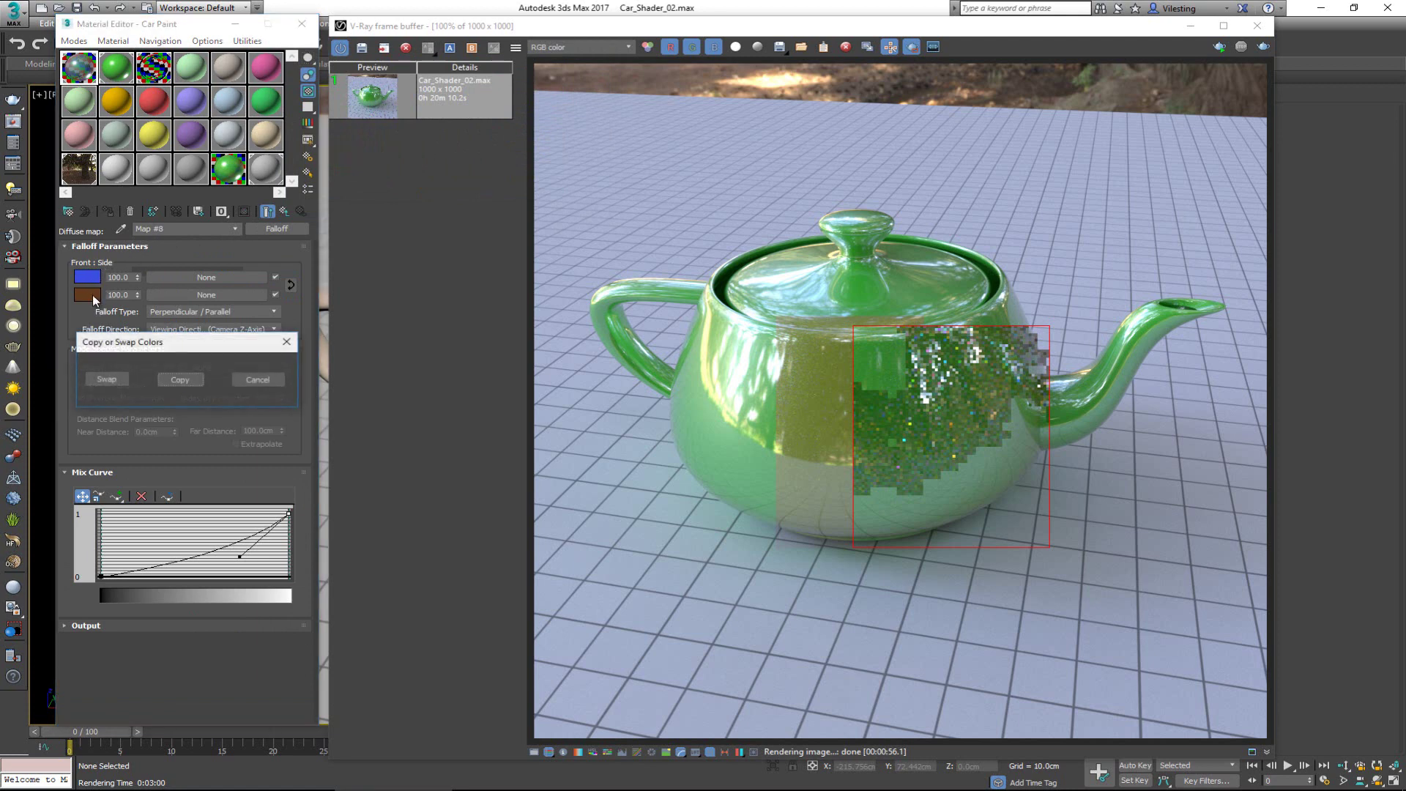
pyautogui.click(181, 380)
pyautogui.click(89, 295)
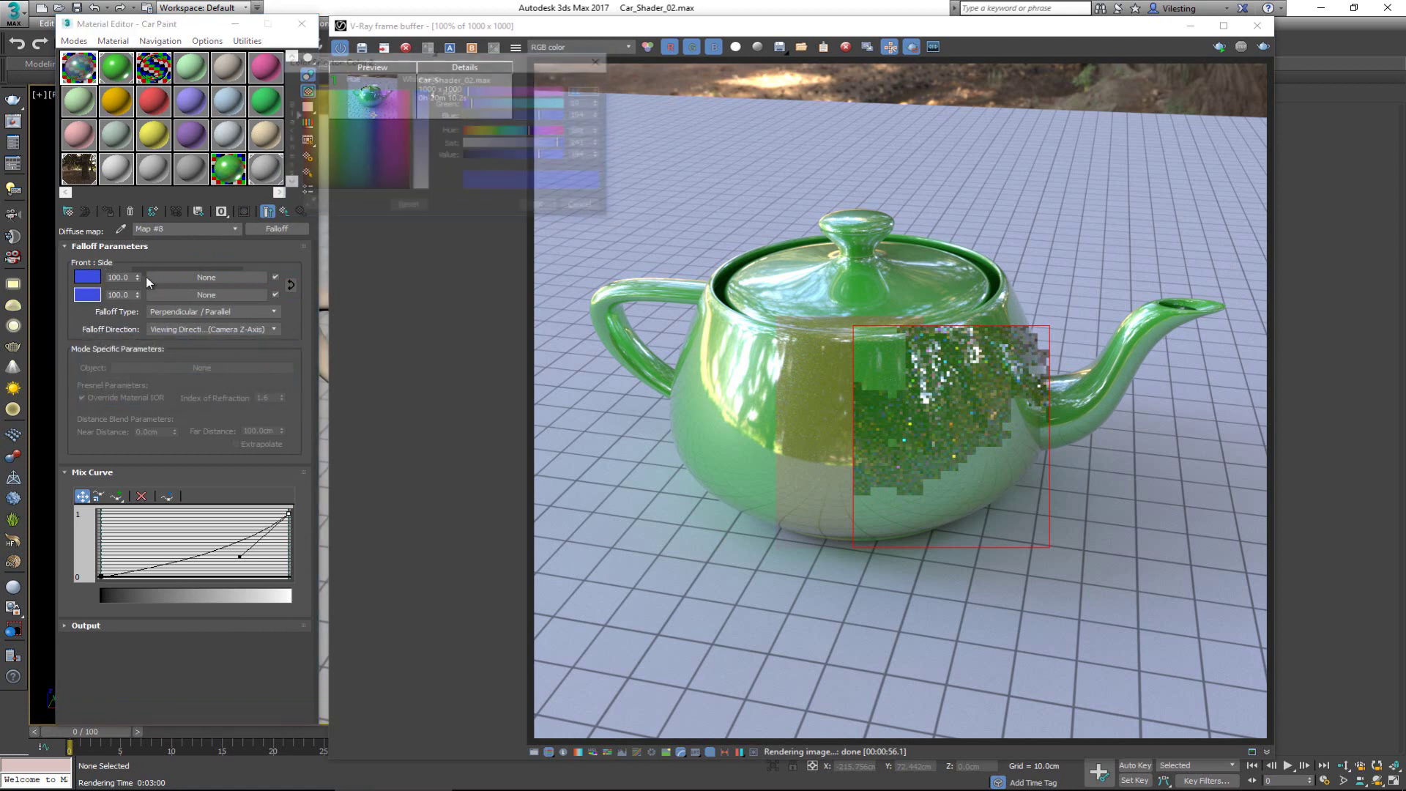
pyautogui.moveTo(473, 155); pyautogui.dragTo(481, 156)
pyautogui.click(542, 208)
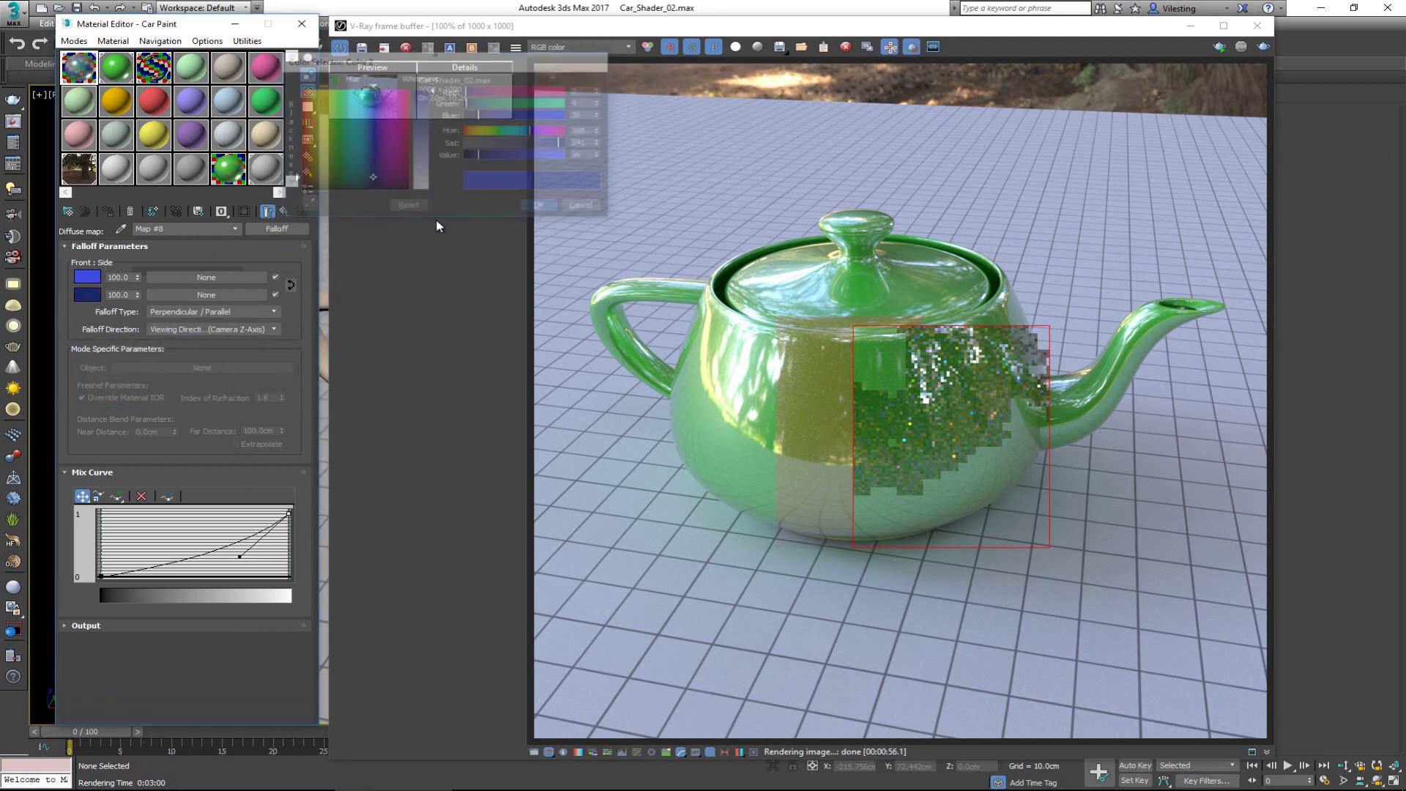
pyautogui.click(284, 211)
pyautogui.click(285, 212)
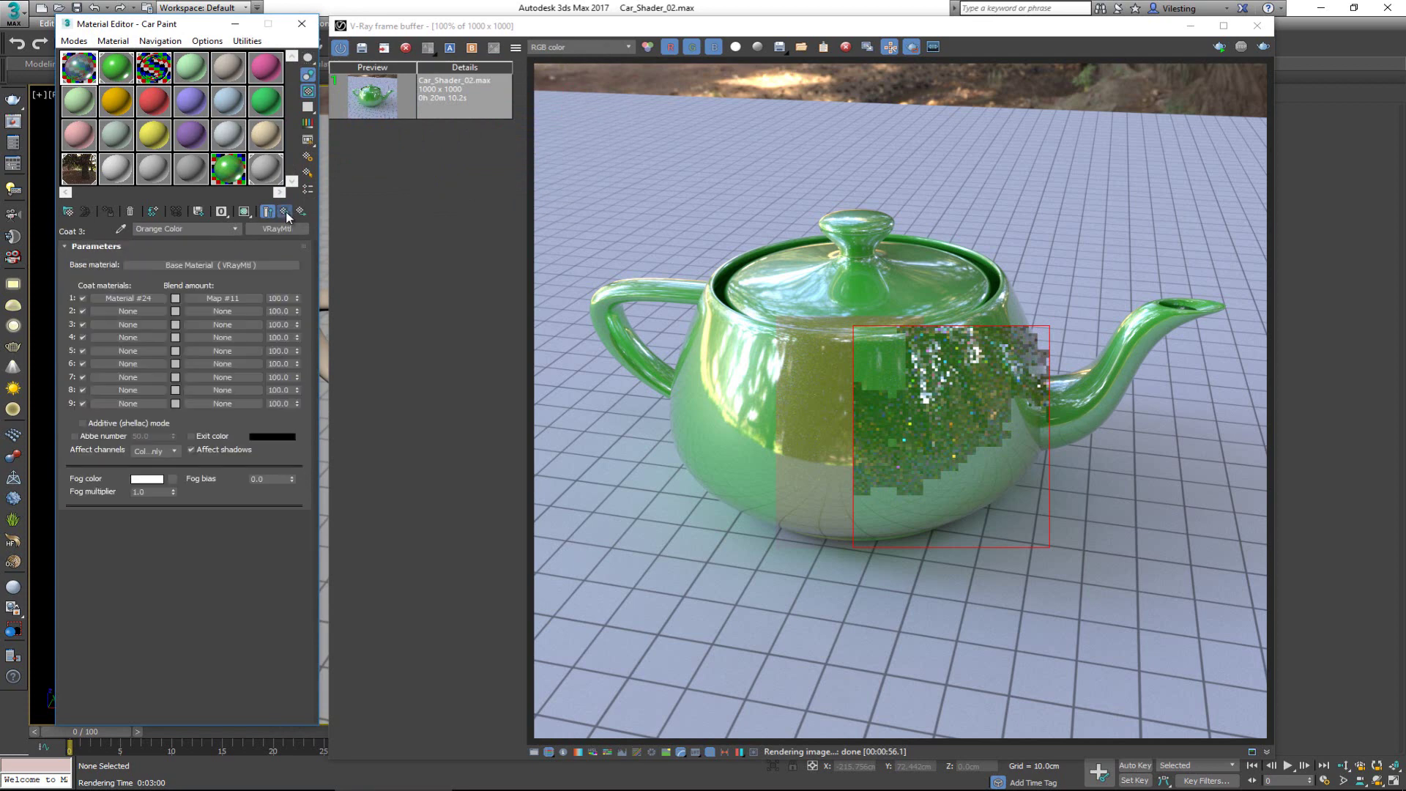
pyautogui.click(285, 211)
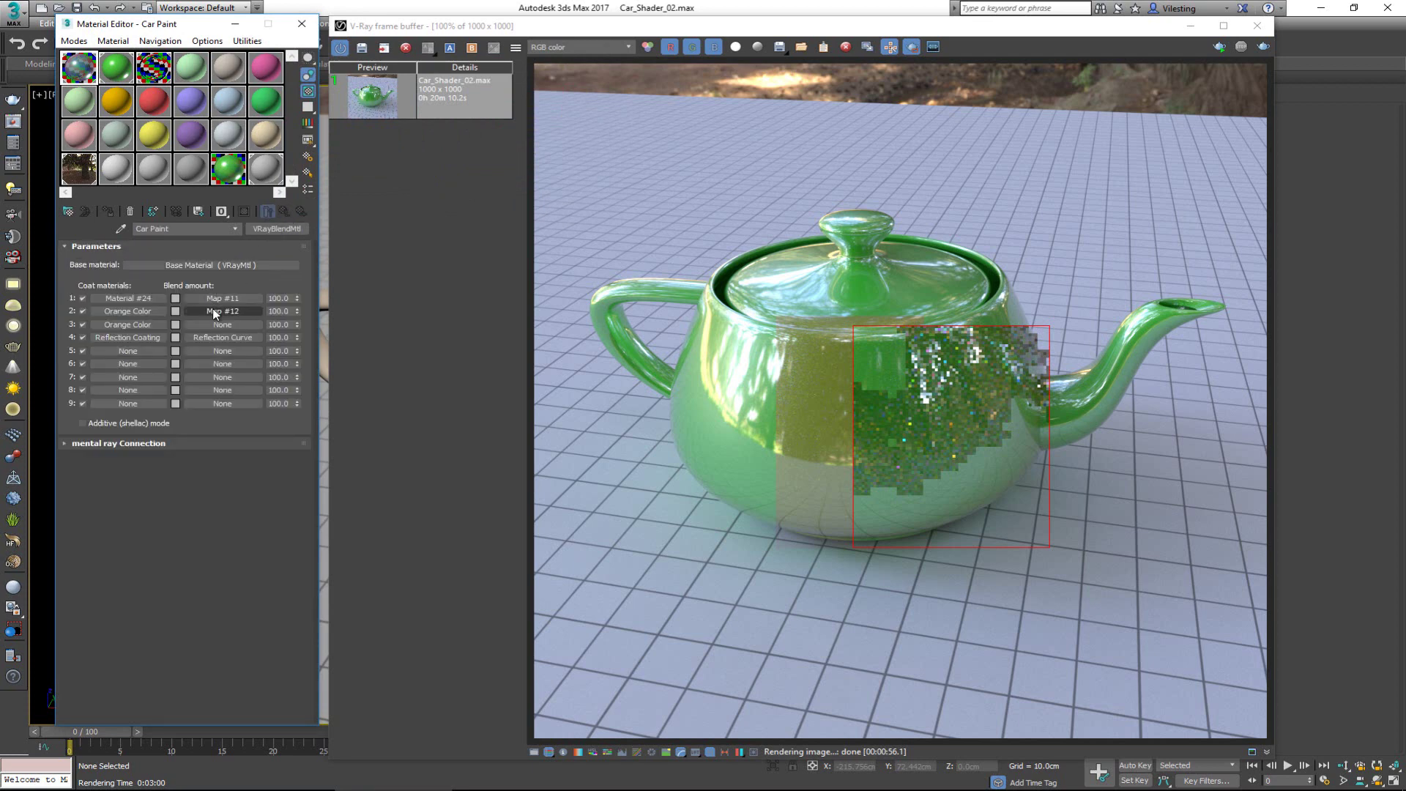
# Step: Copy the second coat's falloff map to the third coat's blend amount and move its curve's middle point up toward the front side
pyautogui.moveTo(212, 311); pyautogui.dragTo(218, 323)
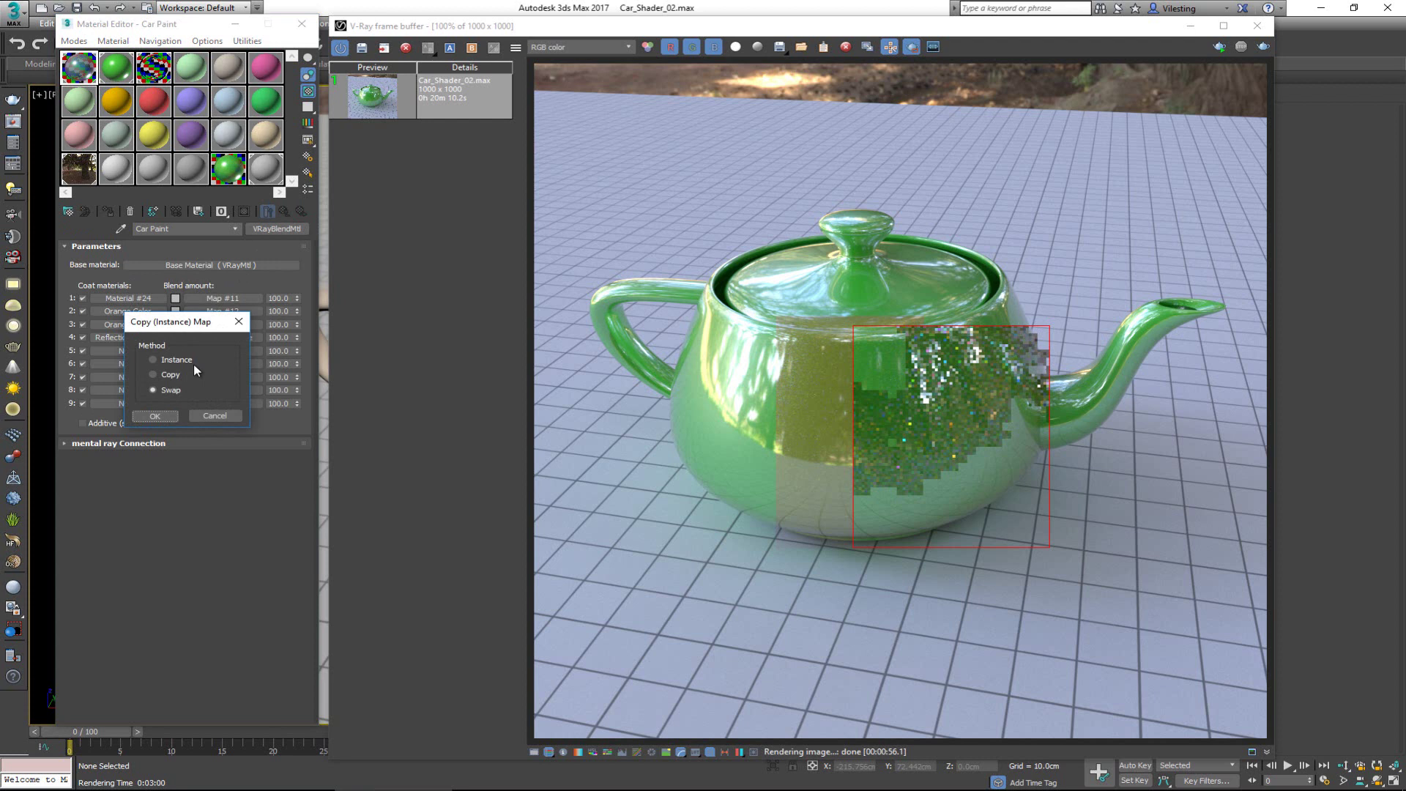
pyautogui.click(155, 416)
pyautogui.click(226, 322)
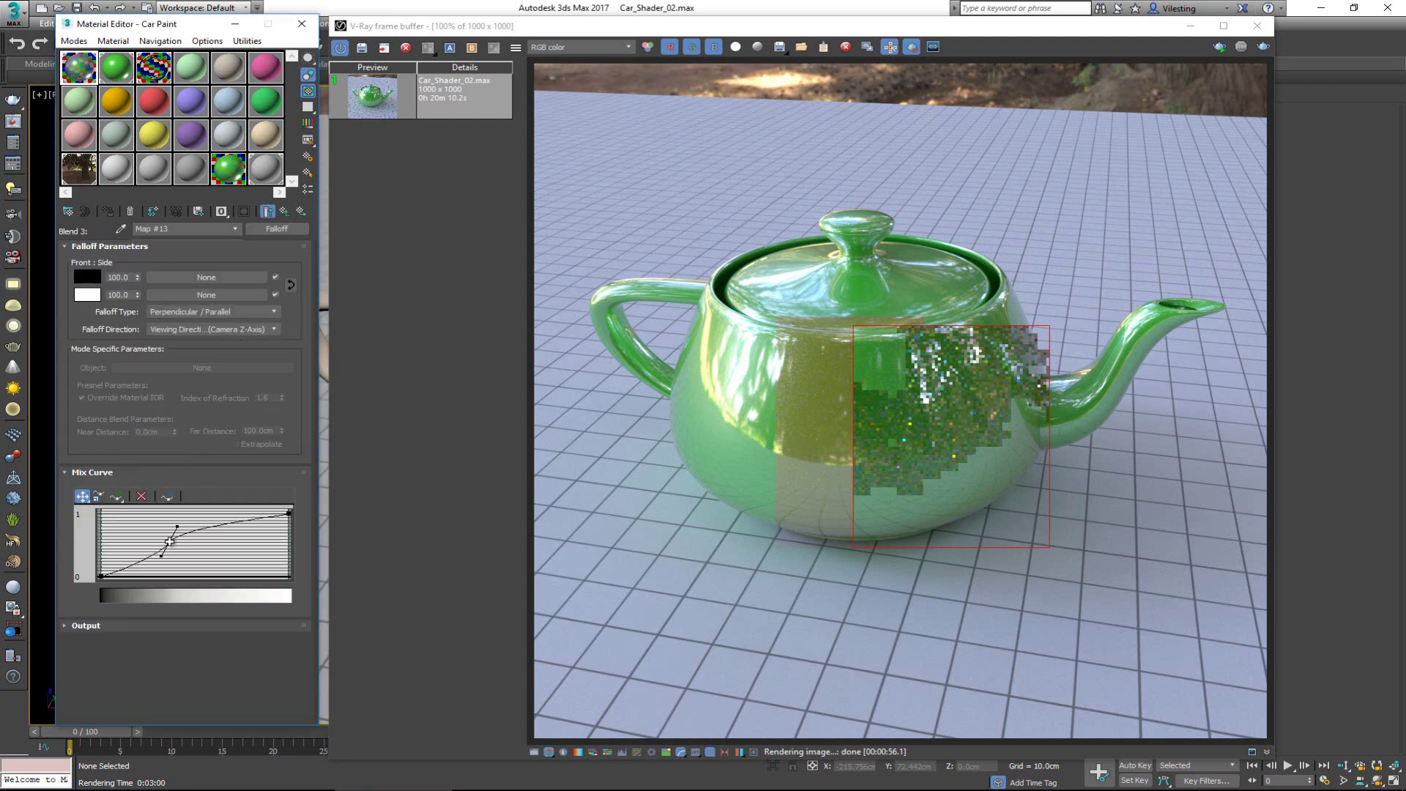
pyautogui.moveTo(169, 541); pyautogui.dragTo(148, 529)
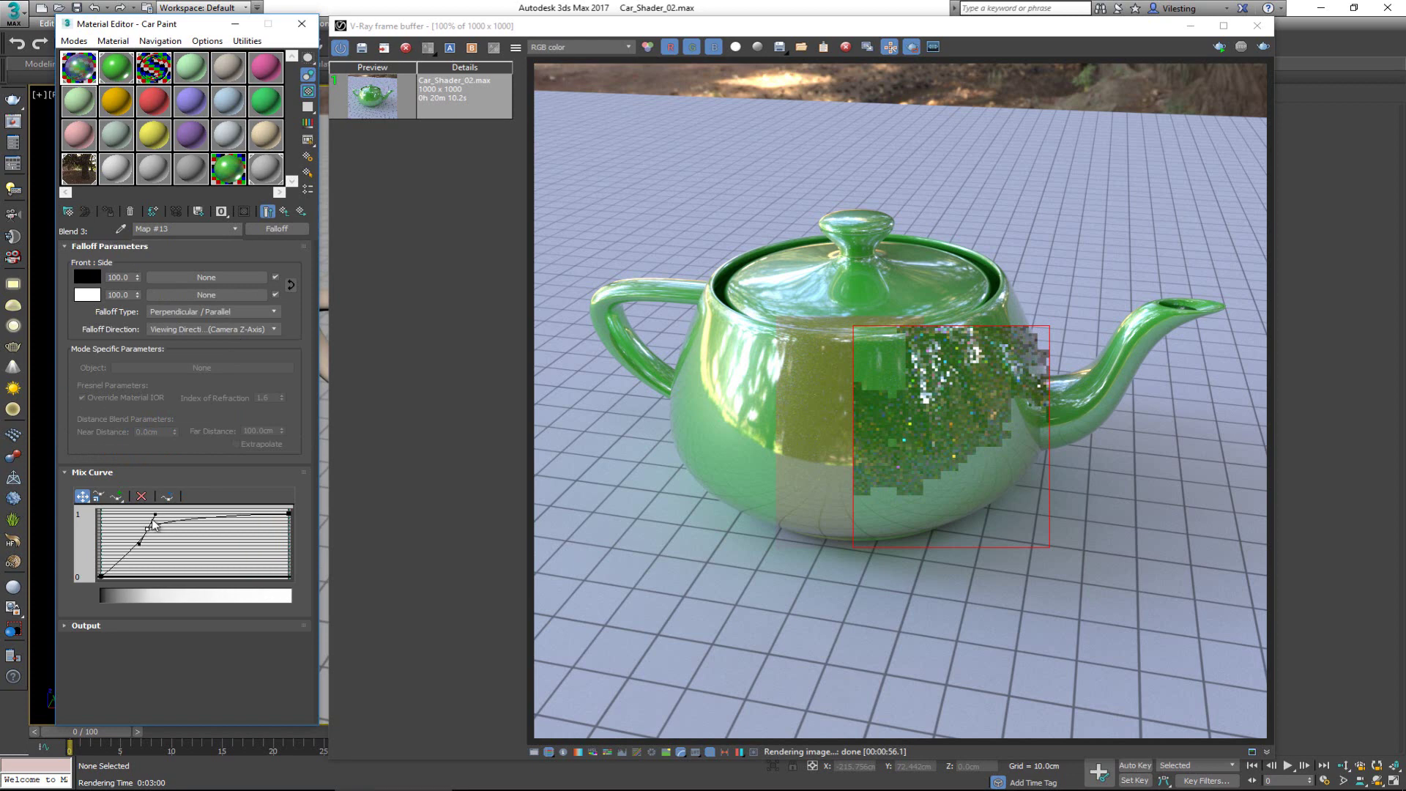
pyautogui.click(285, 212)
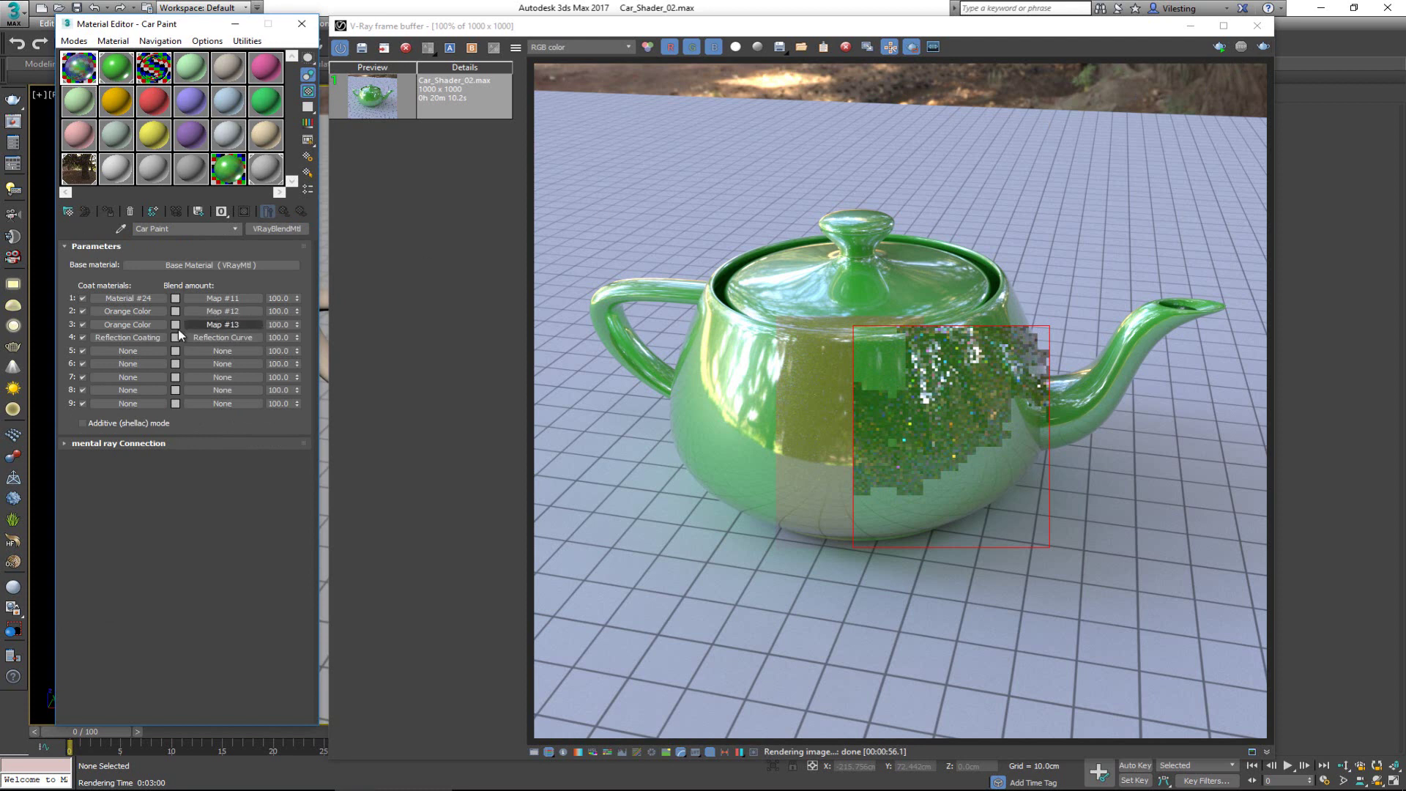
# Step: Rename the third coat's material Blue Color and re-render the region
pyautogui.click(143, 322)
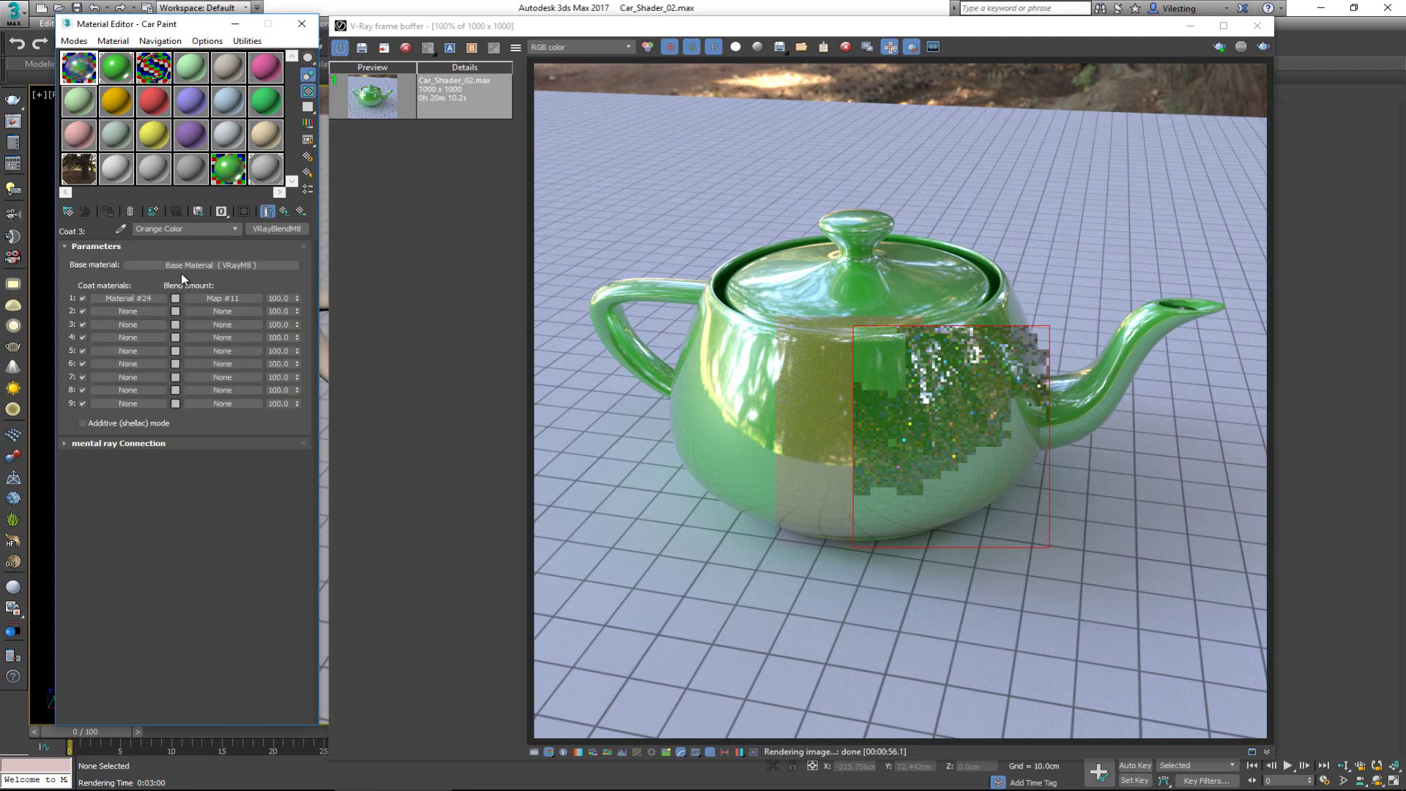
pyautogui.moveTo(164, 229); pyautogui.dragTo(115, 230)
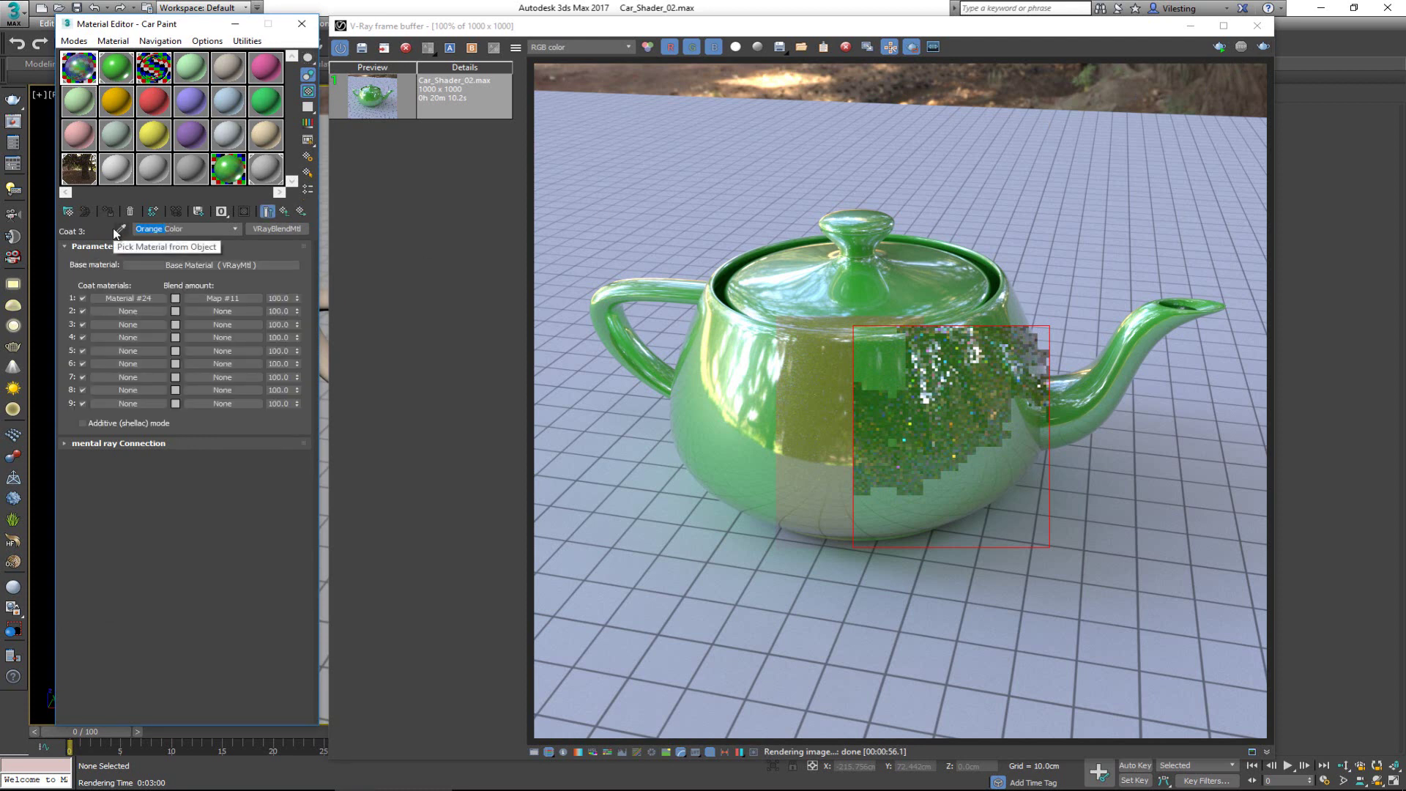
pyautogui.write('Blue')
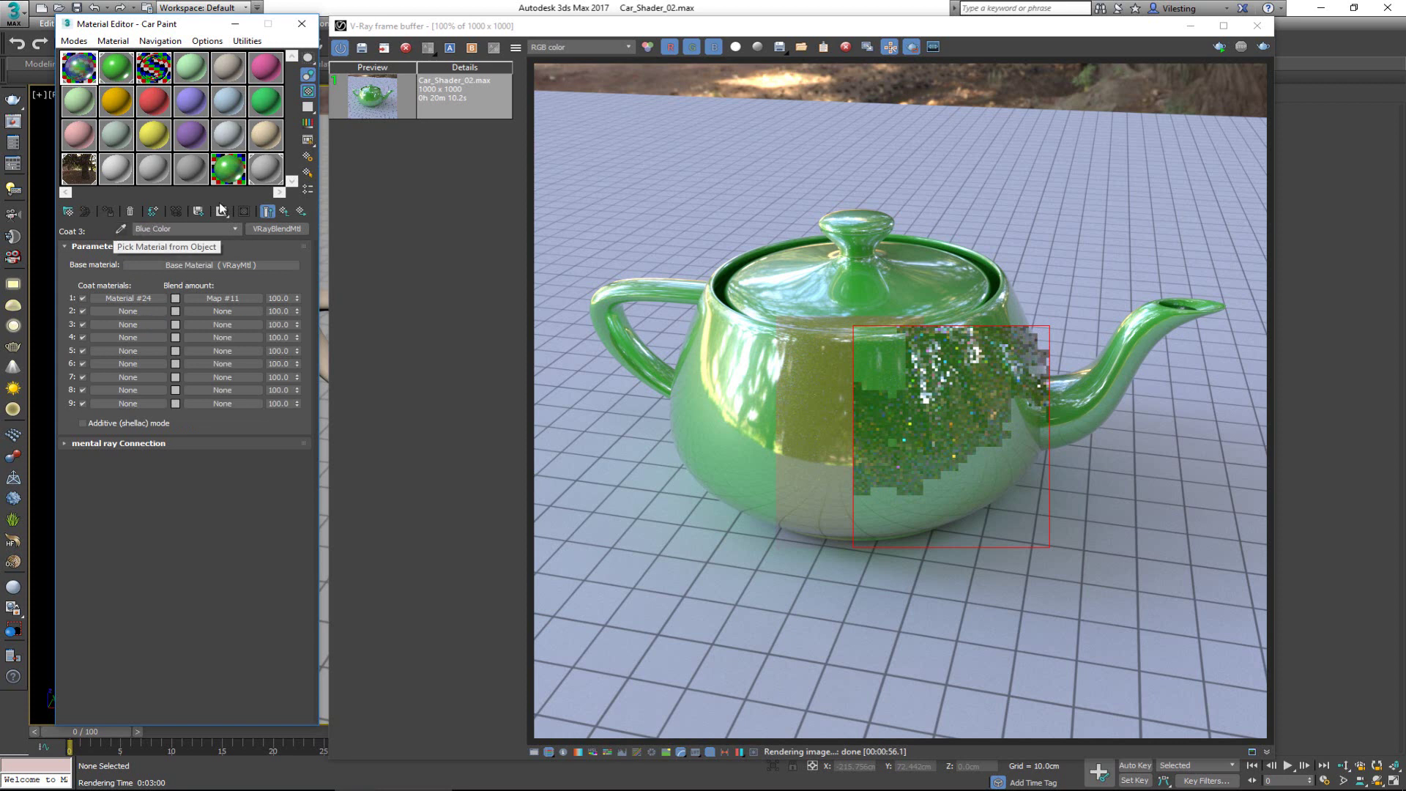
pyautogui.click(284, 211)
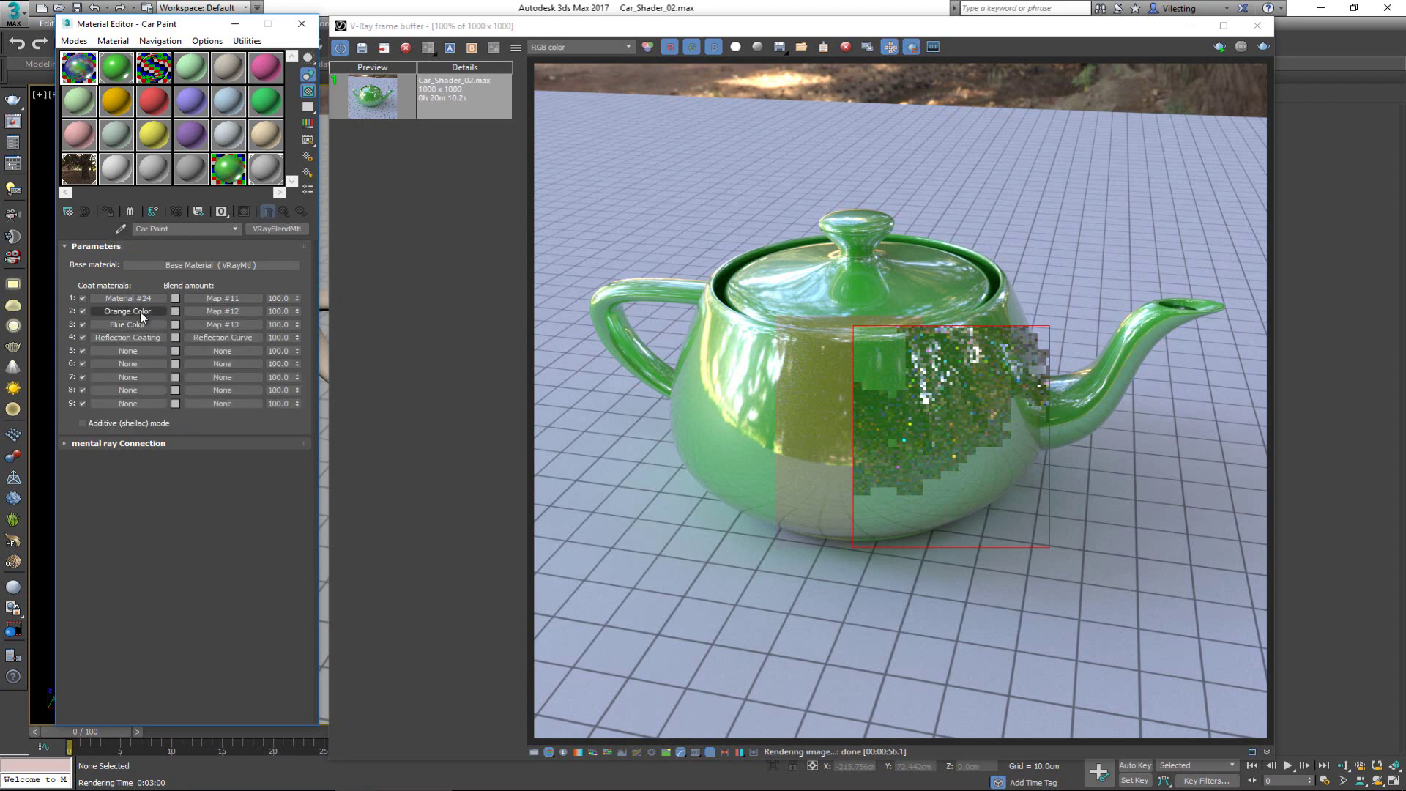
pyautogui.click(1263, 47)
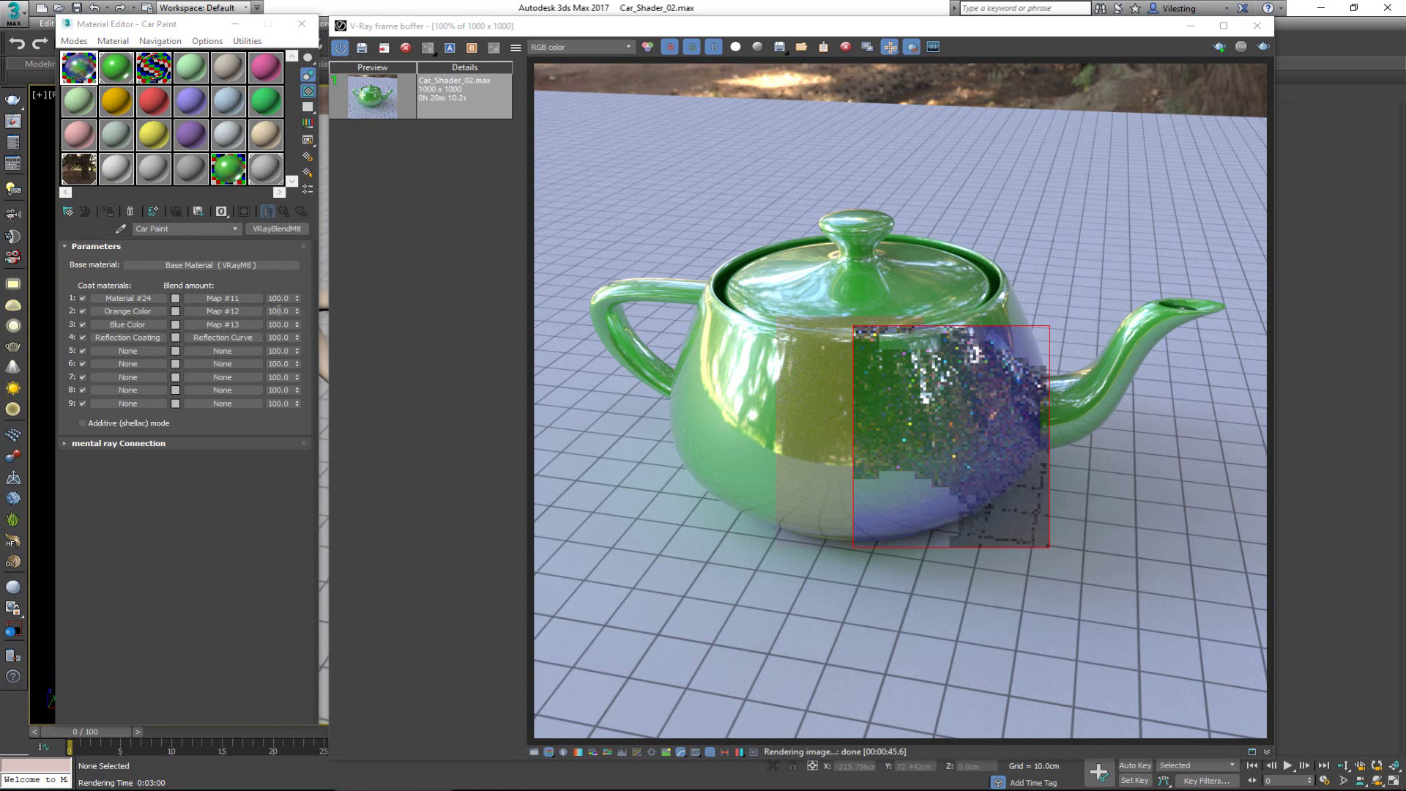
# Step: Shift the middle point of the second coat's blend curve farther toward the front side, flatten its handles, and re-render the region
pyautogui.click(231, 312)
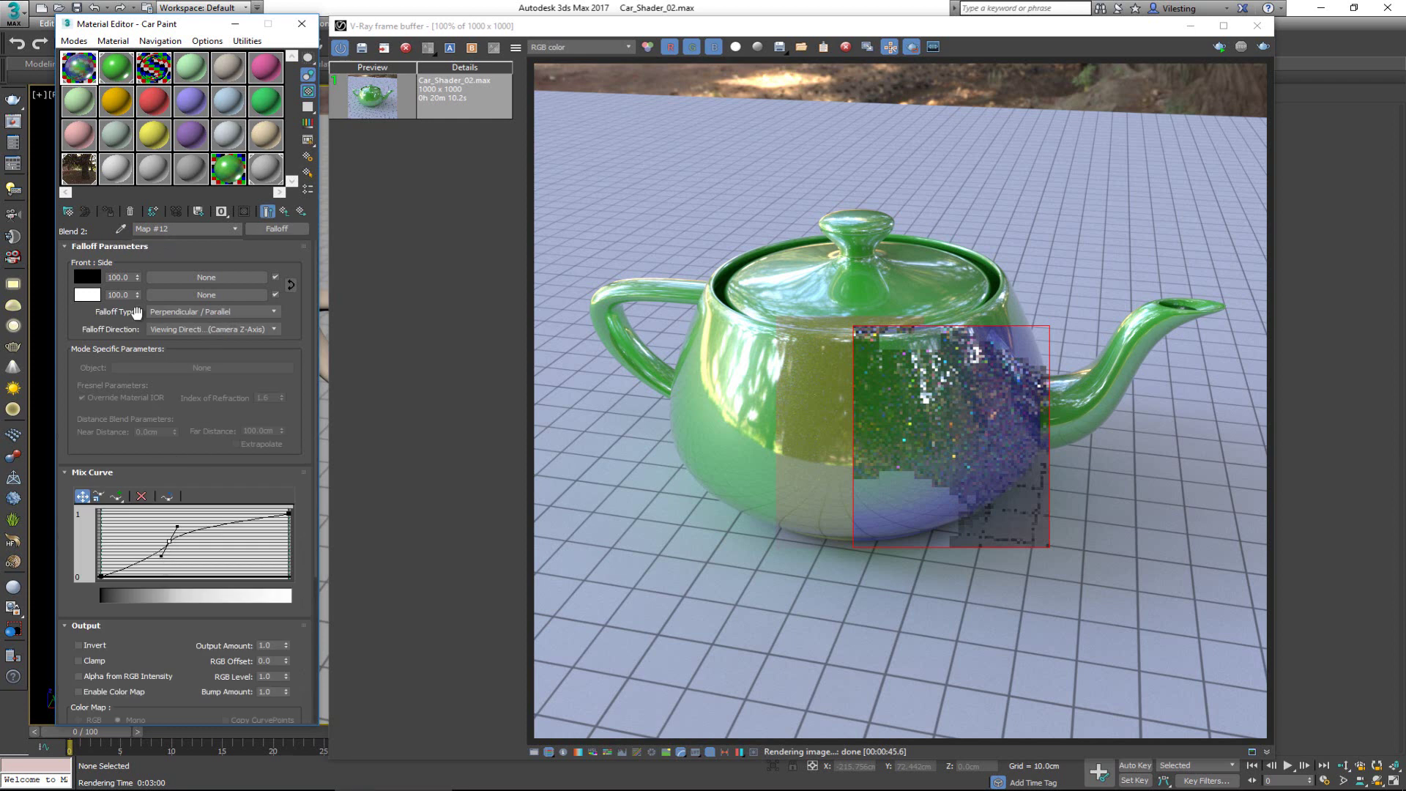
pyautogui.moveTo(177, 526)
pyautogui.mouseDown()
pyautogui.moveTo(204, 540)
pyautogui.moveTo(151, 532)
pyautogui.mouseUp()
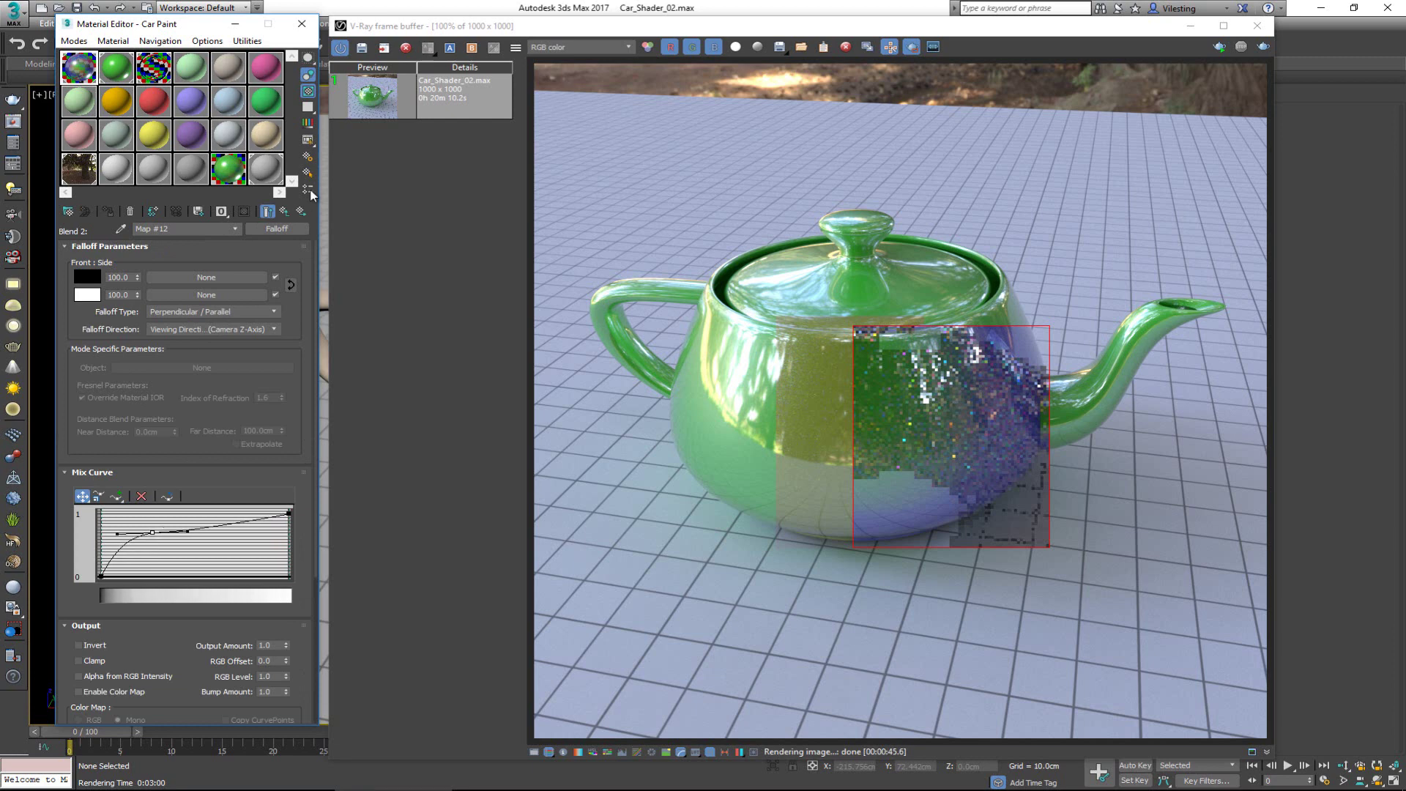
pyautogui.click(302, 211)
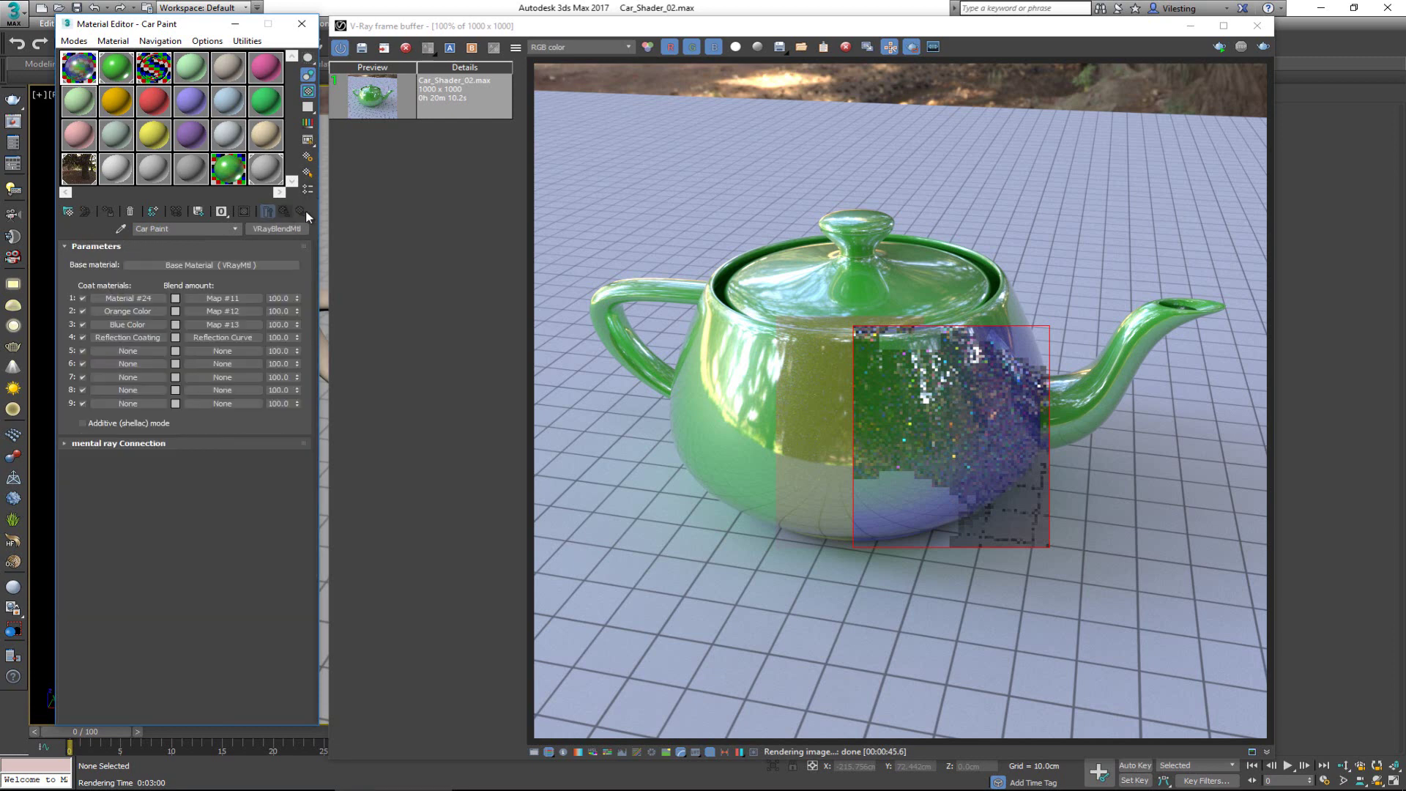
pyautogui.click(1264, 46)
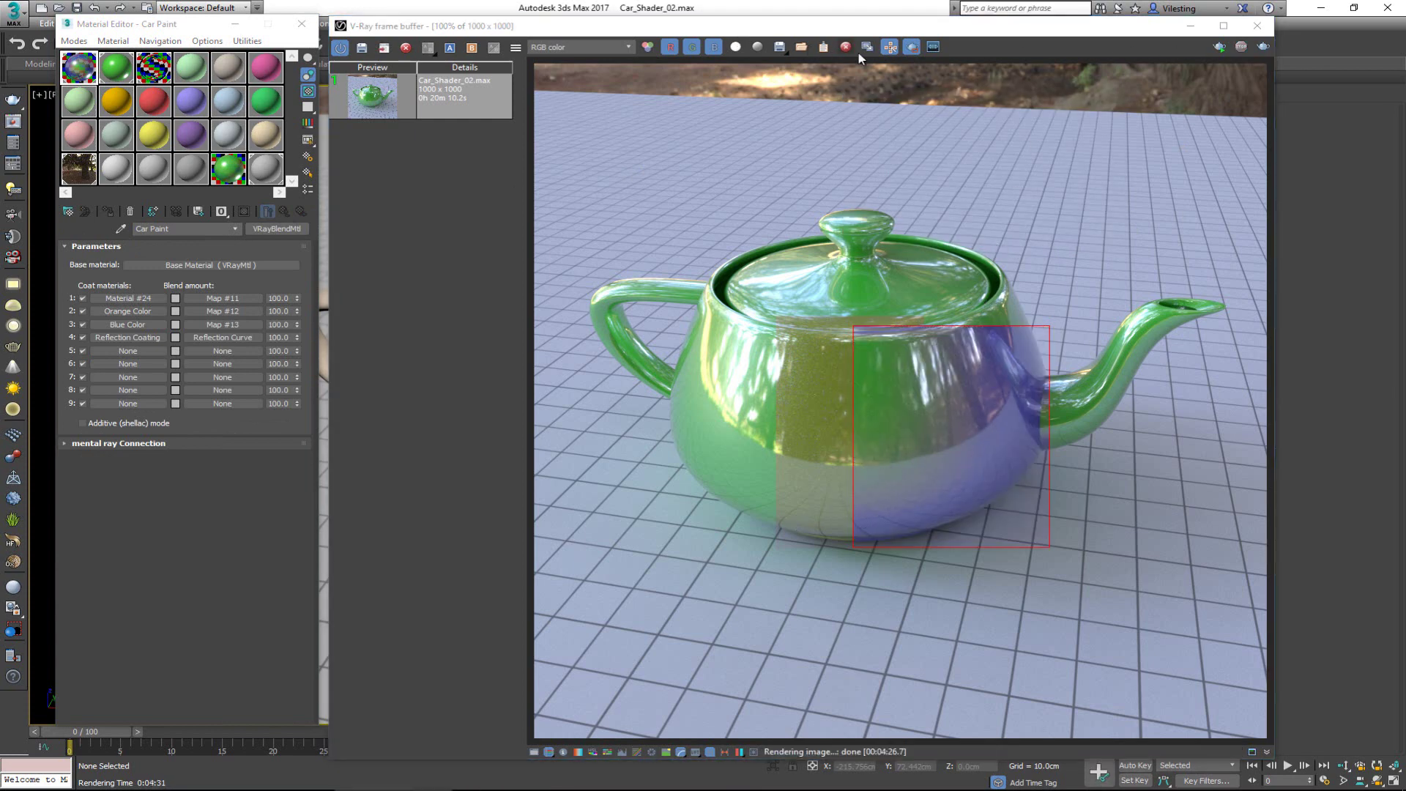
# Step: Turn off the render region and examine the flakes and the orange, green and blue blending on the teapot body up close
pyautogui.click(911, 49)
pyautogui.scroll(2, 881, 394)
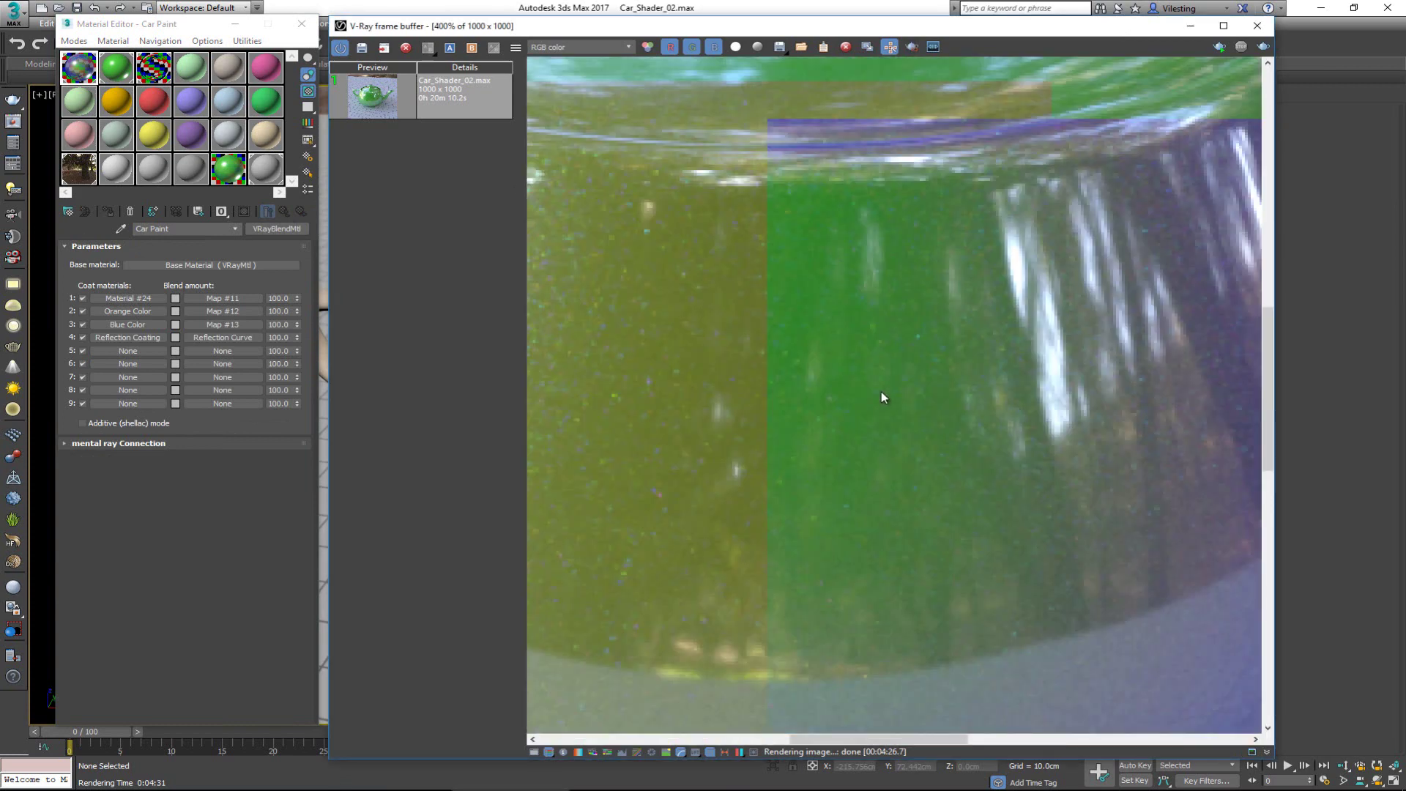
pyautogui.moveTo(831, 313); pyautogui.dragTo(723, 160, button='middle')
pyautogui.scroll(-1, 773, 254)
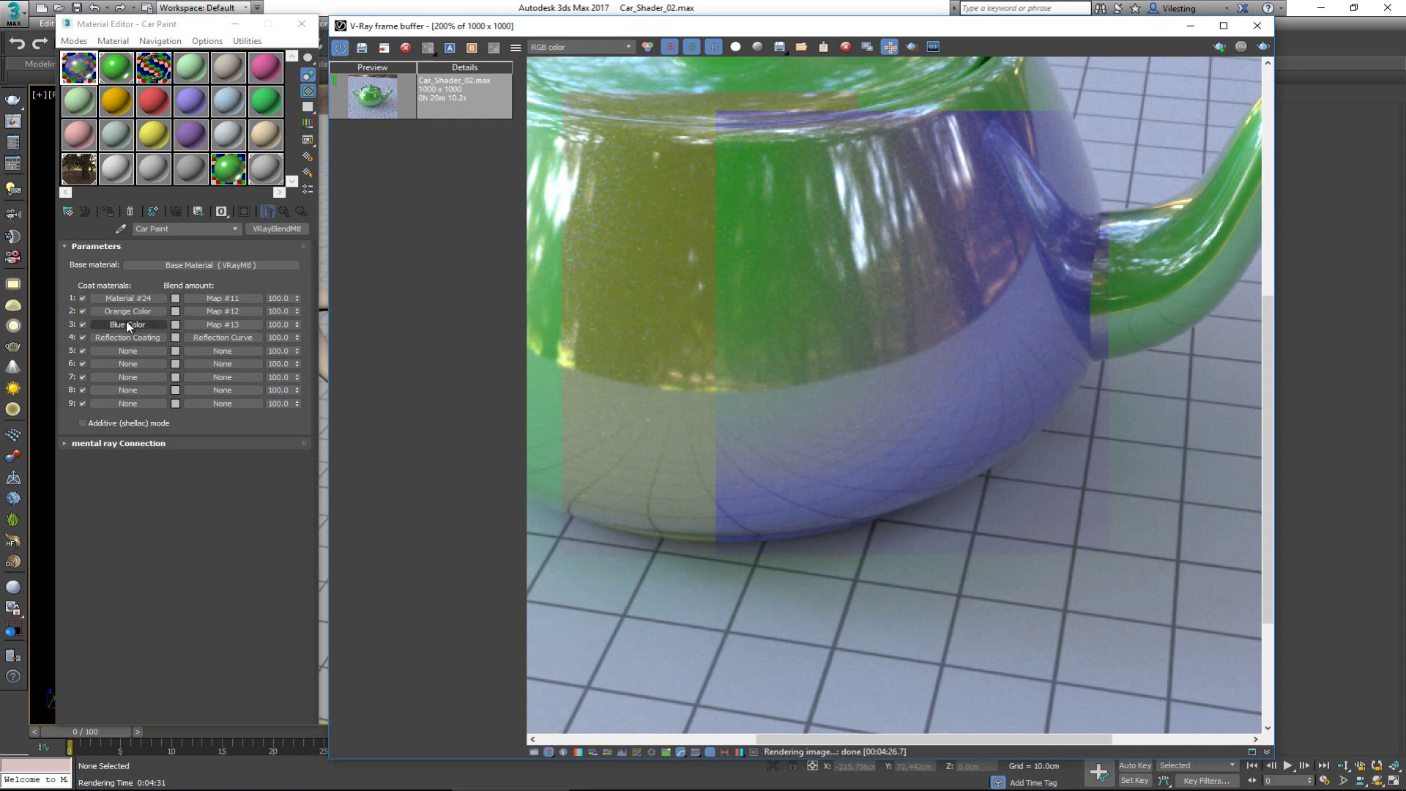
pyautogui.scroll(-3, 785, 204)
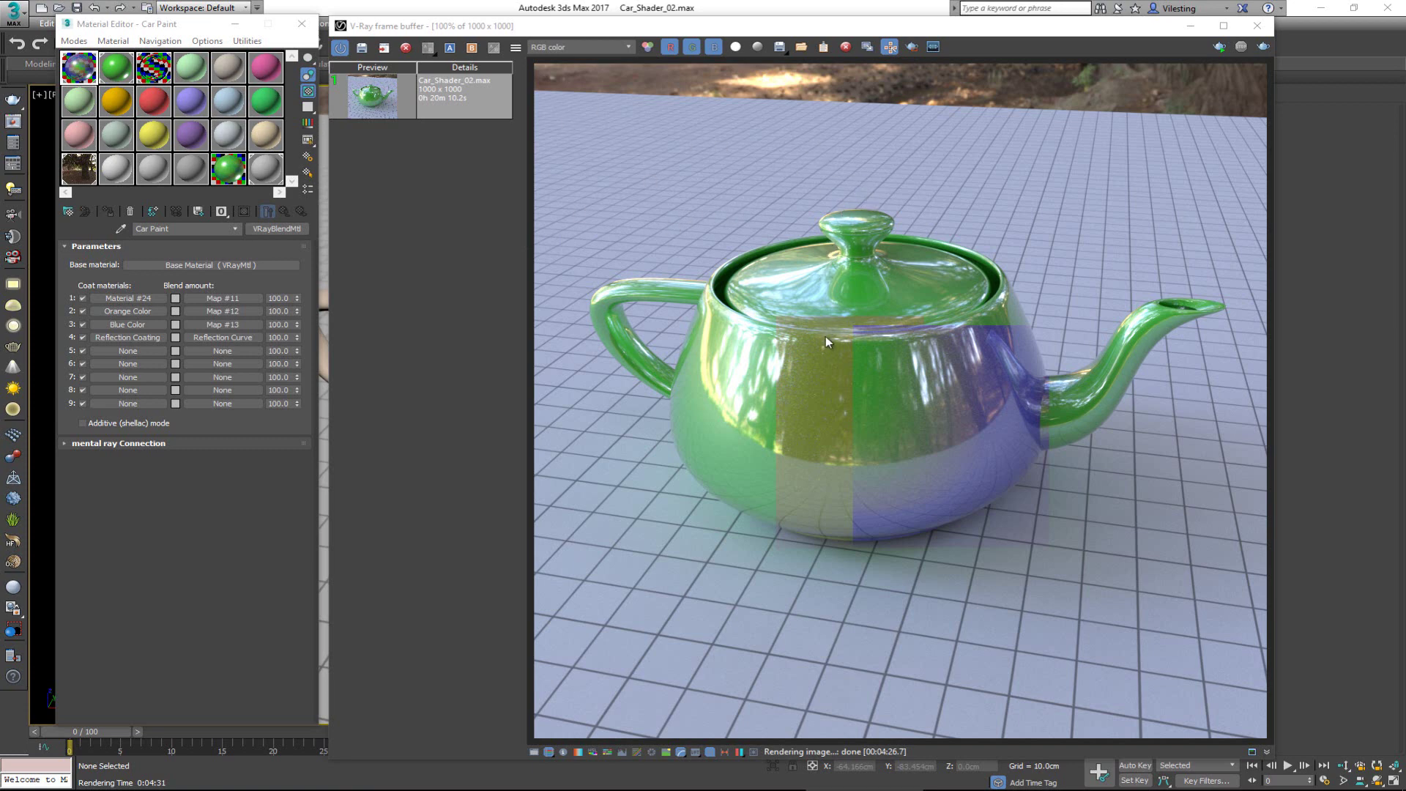
pyautogui.scroll(2, 822, 373)
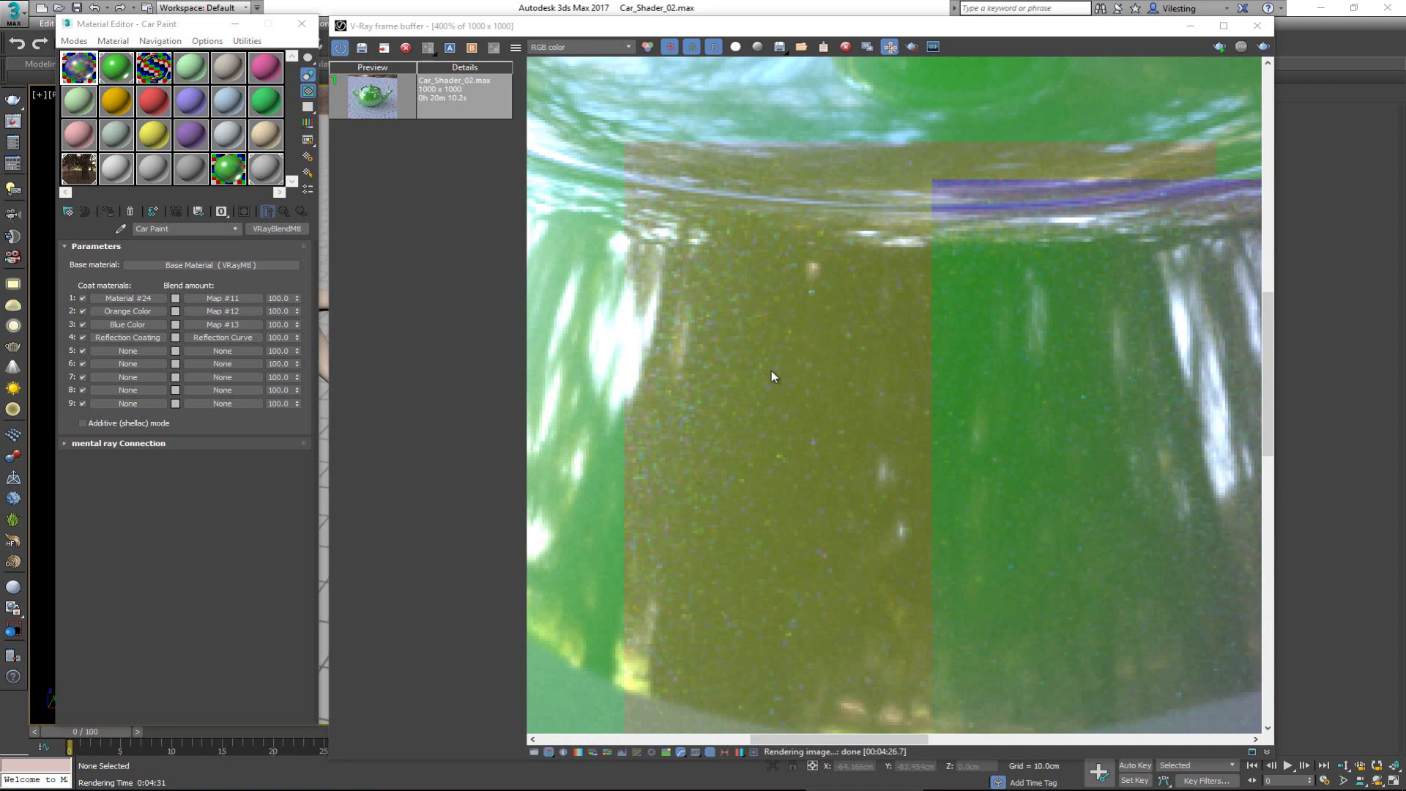
pyautogui.moveTo(914, 386); pyautogui.dragTo(823, 301, button='middle')
pyautogui.scroll(-2, 788, 327)
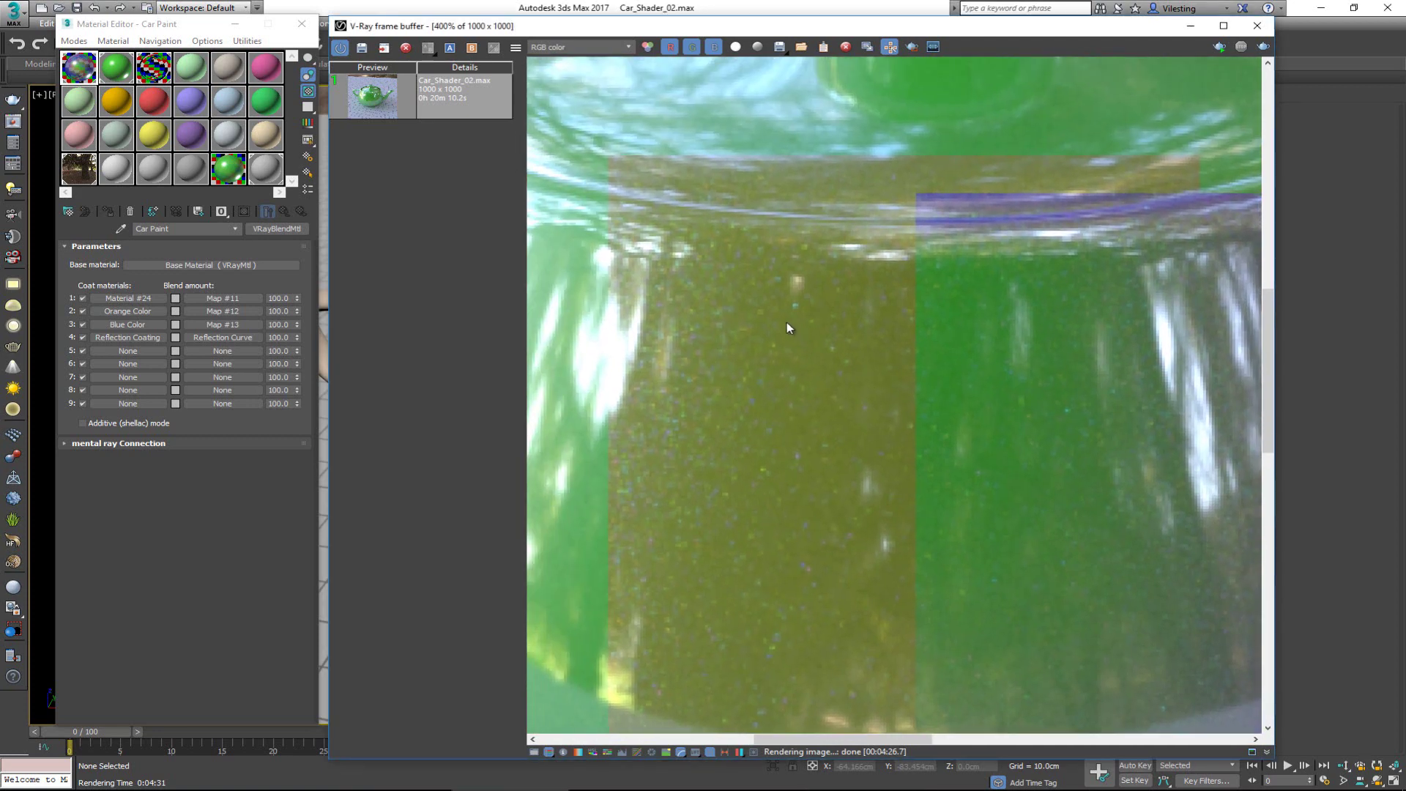
pyautogui.scroll(-2, 786, 326)
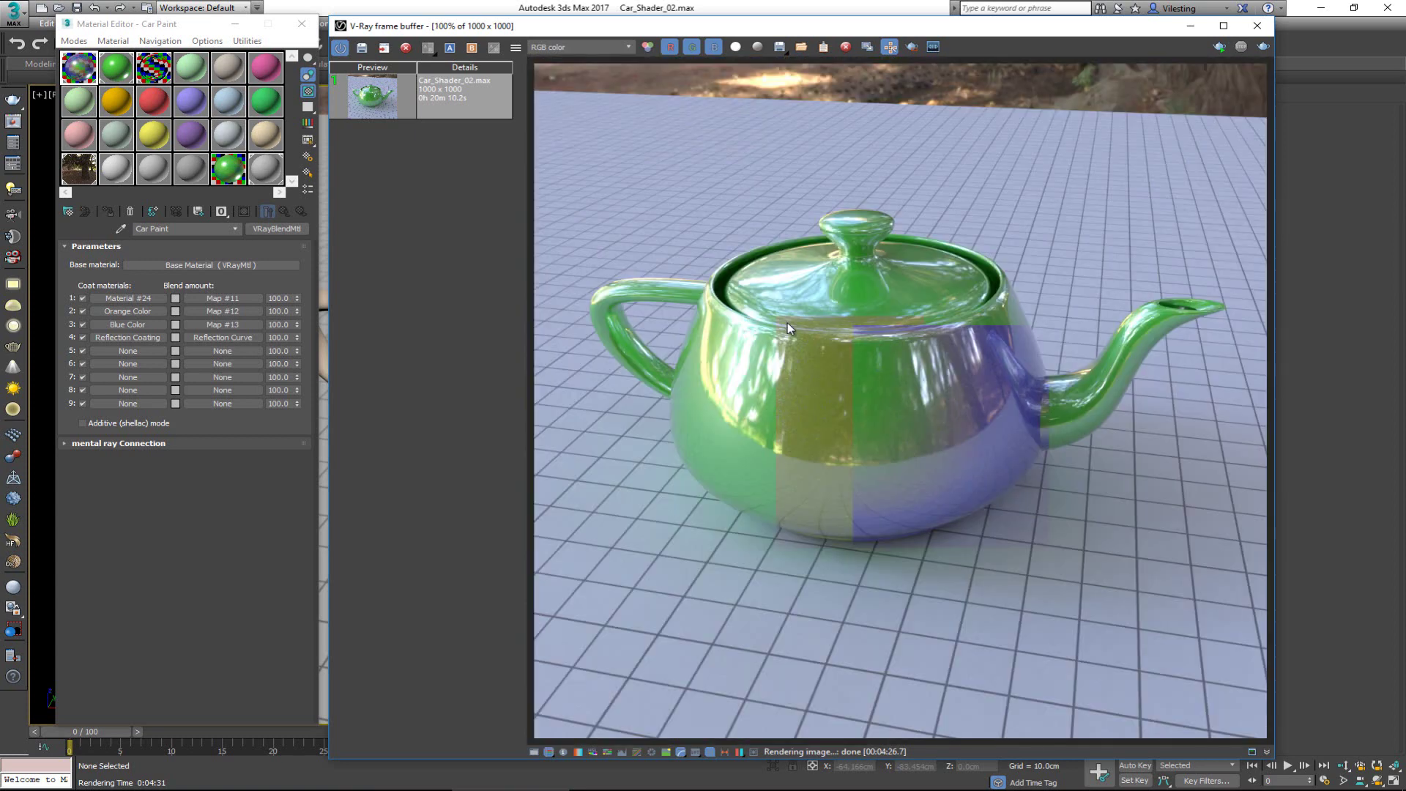